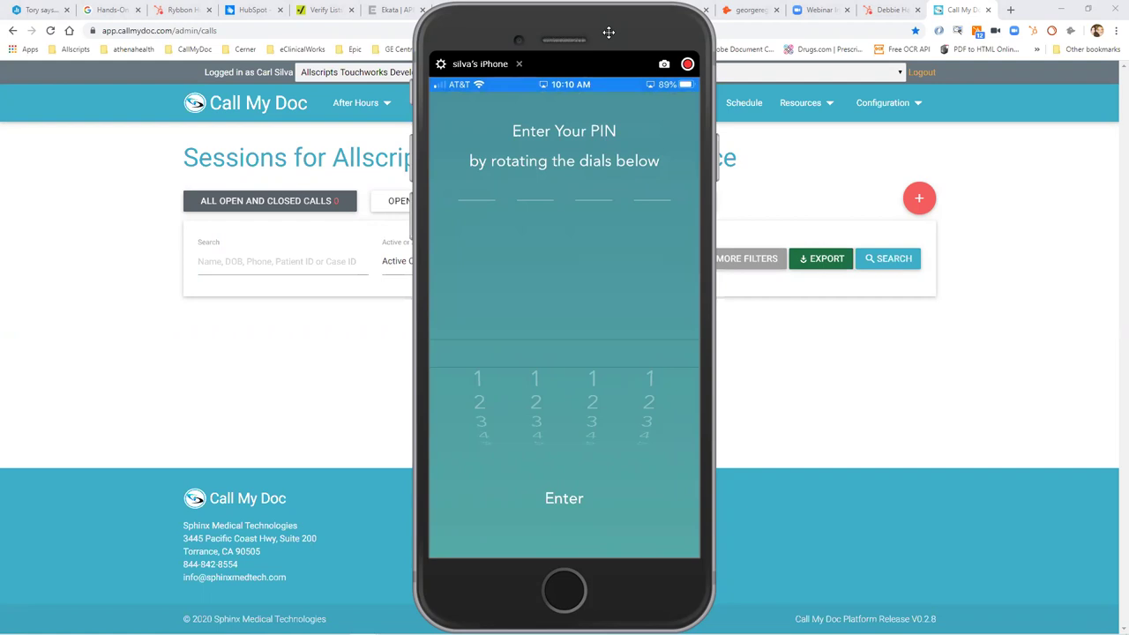
Move the mirrored iPhone window aside to reveal the Allscripts TouchWorks Demo Office sessions page.
{"action": "left_click_drag", "start_coordinate": [608, 33], "coordinate": [925, 37]}
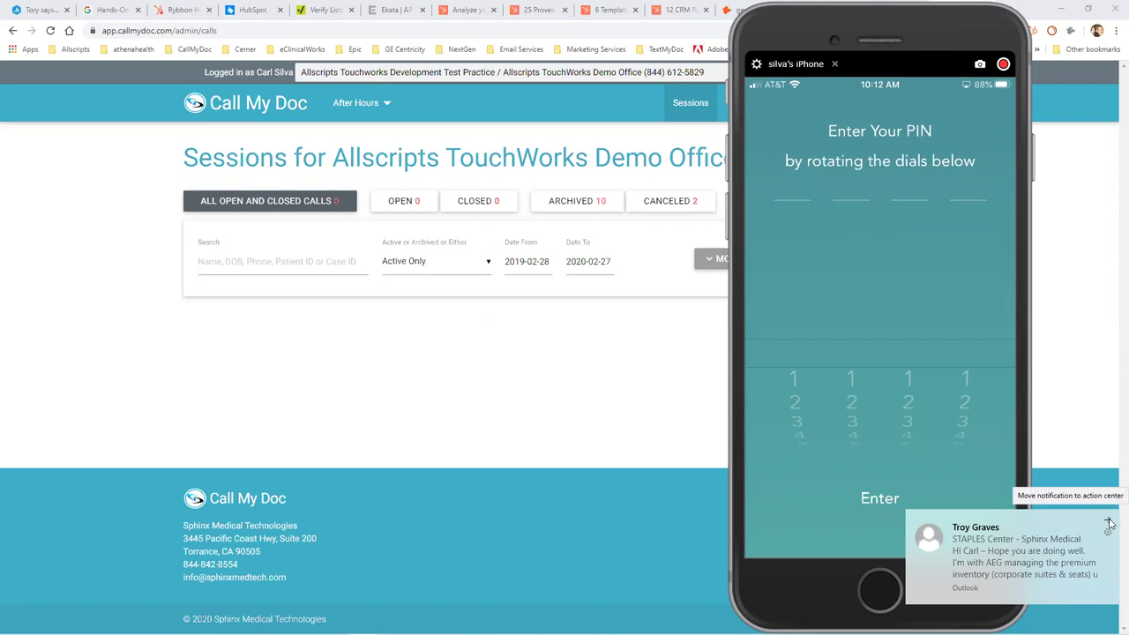
Dismiss the Outlook email notification while waiting for the new patient call session.
{"action": "left_click", "coordinate": [1109, 521]}
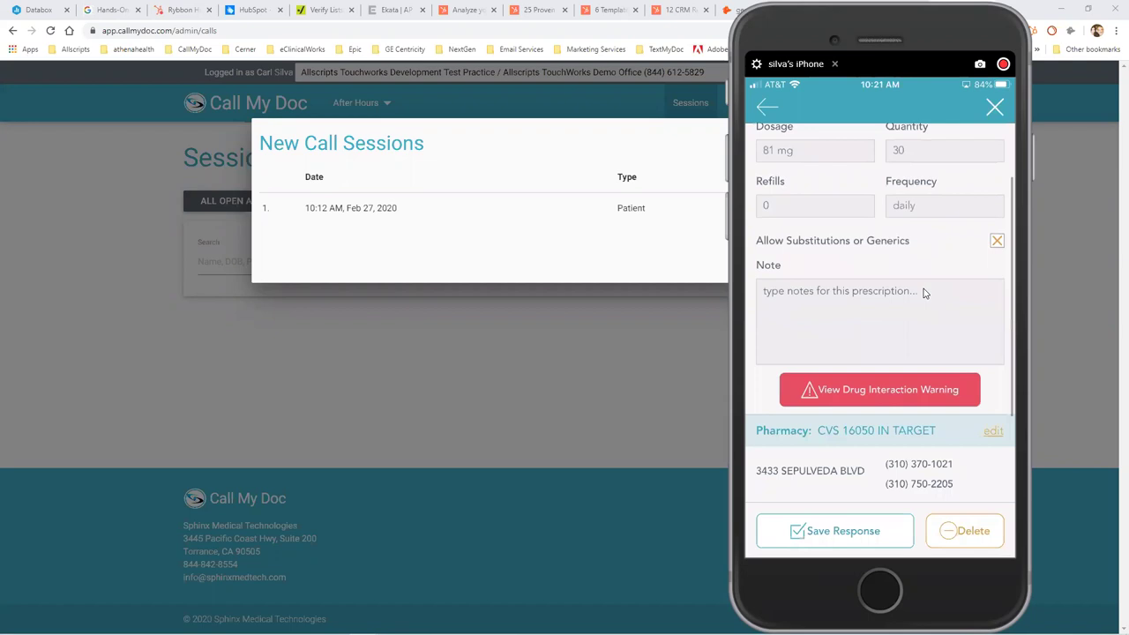
Dismiss the desktop notification covering the screen.
{"action": "left_click", "coordinate": [1110, 551]}
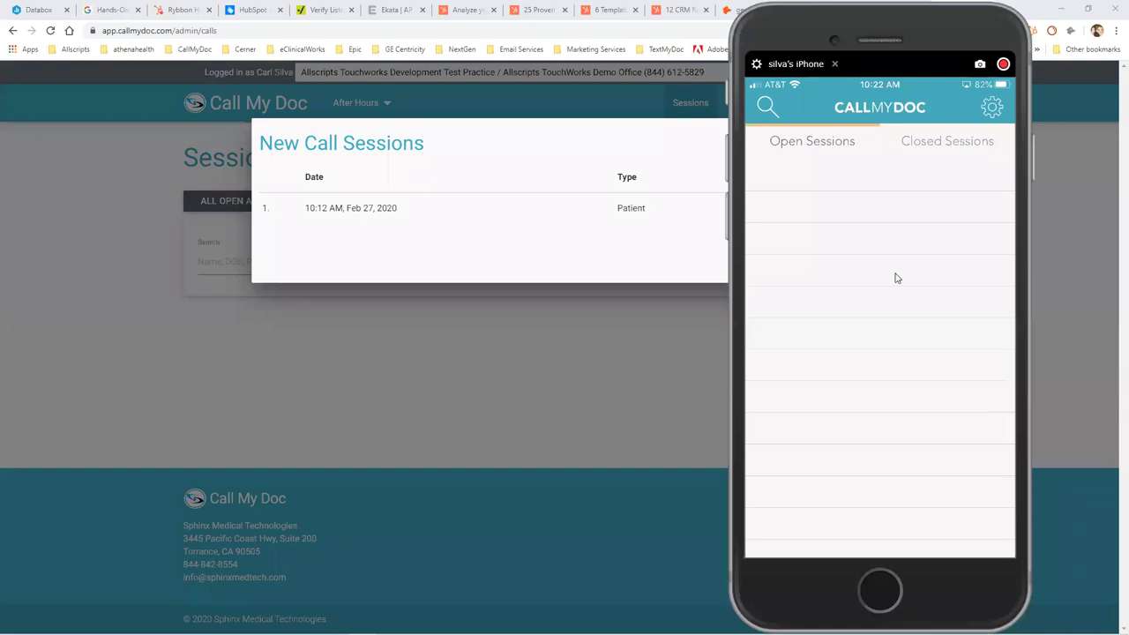
Close the iPhone mirroring window.
{"action": "left_click", "coordinate": [834, 65]}
Load the new call and review the closed Feb 27 session card and Doctor's Session Note.
{"action": "left_click", "coordinate": [767, 269]}
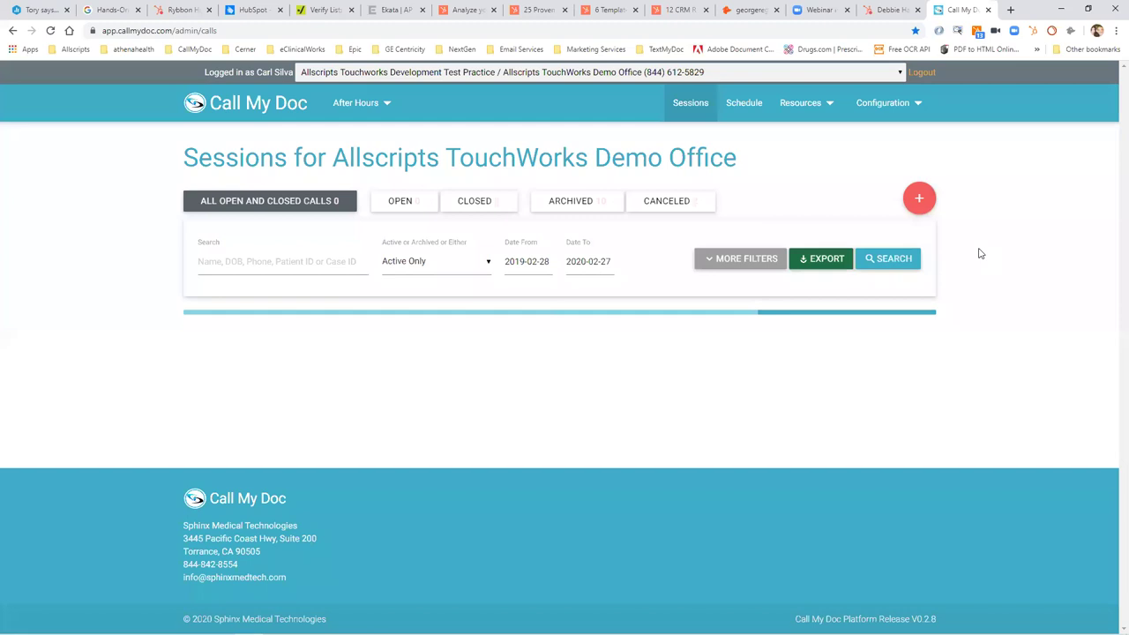
{"action": "scroll", "coordinate": [978, 253], "scroll_direction": "down", "scroll_amount": 2}
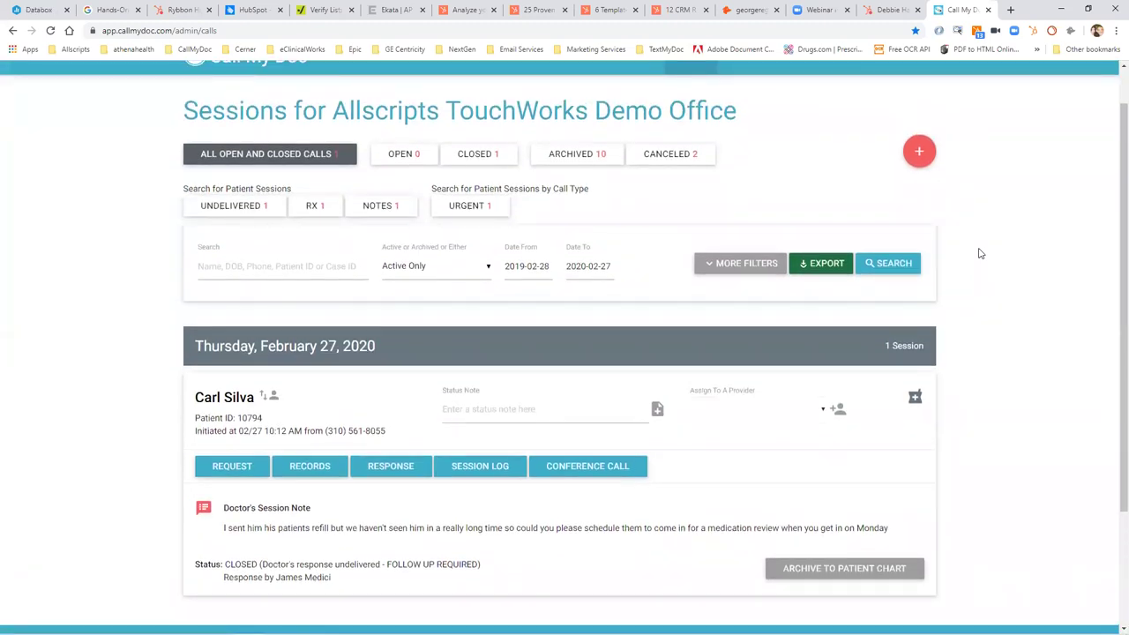
{"action": "mouse_move", "coordinate": [202, 511]}
{"action": "scroll", "coordinate": [1111, 84], "scroll_direction": "up", "scroll_amount": 1}
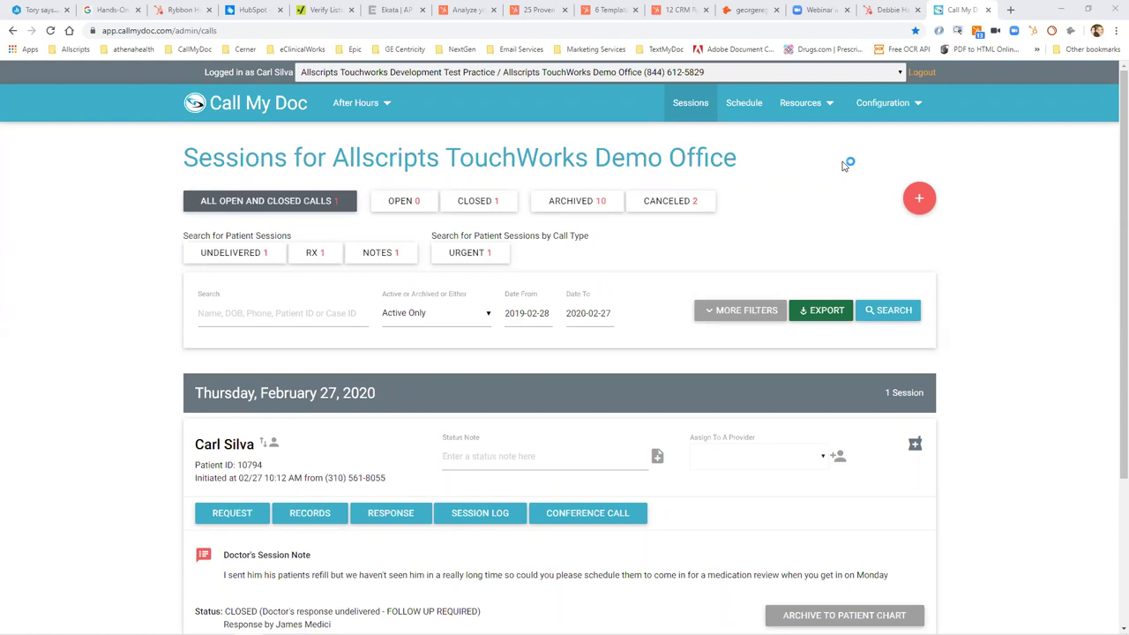
{"action": "right_click", "coordinate": [1113, 360]}
{"action": "left_click", "coordinate": [1021, 281]}
{"action": "scroll", "coordinate": [1021, 281], "scroll_direction": "down", "scroll_amount": 1}
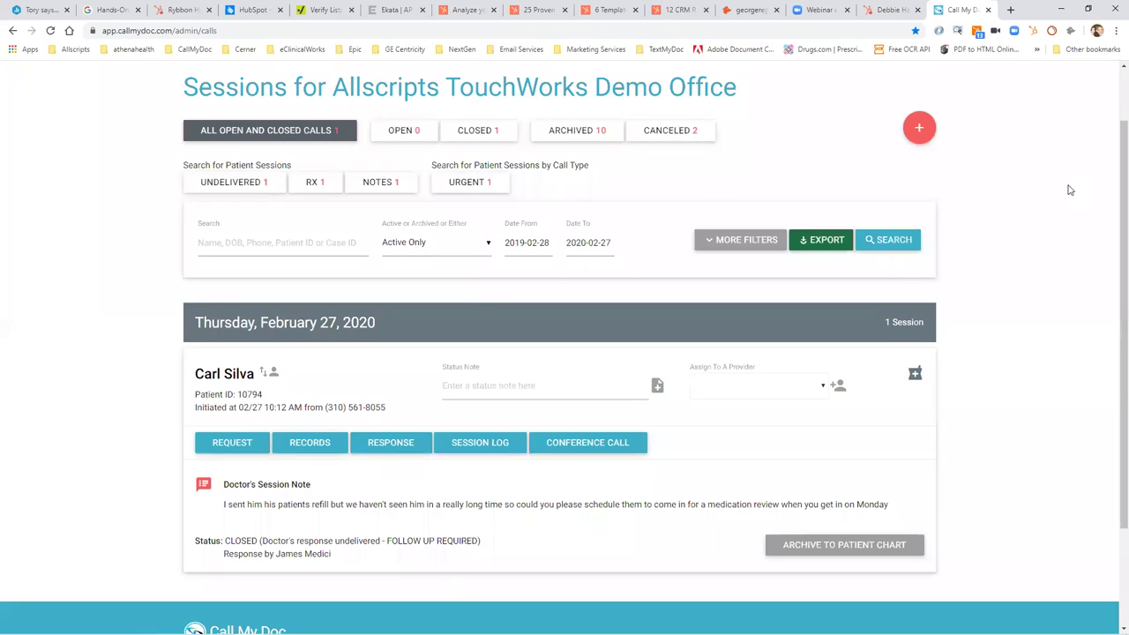
Save the status note 'i am calling this patient back' and check who the response is attributed to.
{"action": "left_click", "coordinate": [573, 388]}
{"action": "type", "text": "i am call"}
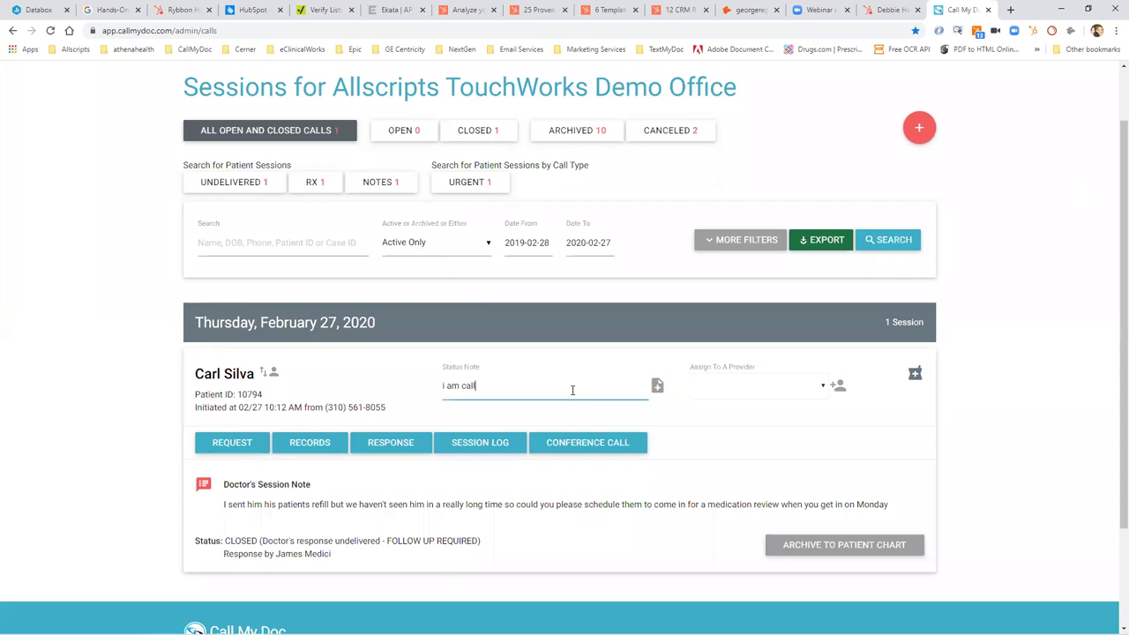
{"action": "type", "text": "ing this patient back"}
{"action": "left_click", "coordinate": [657, 385]}
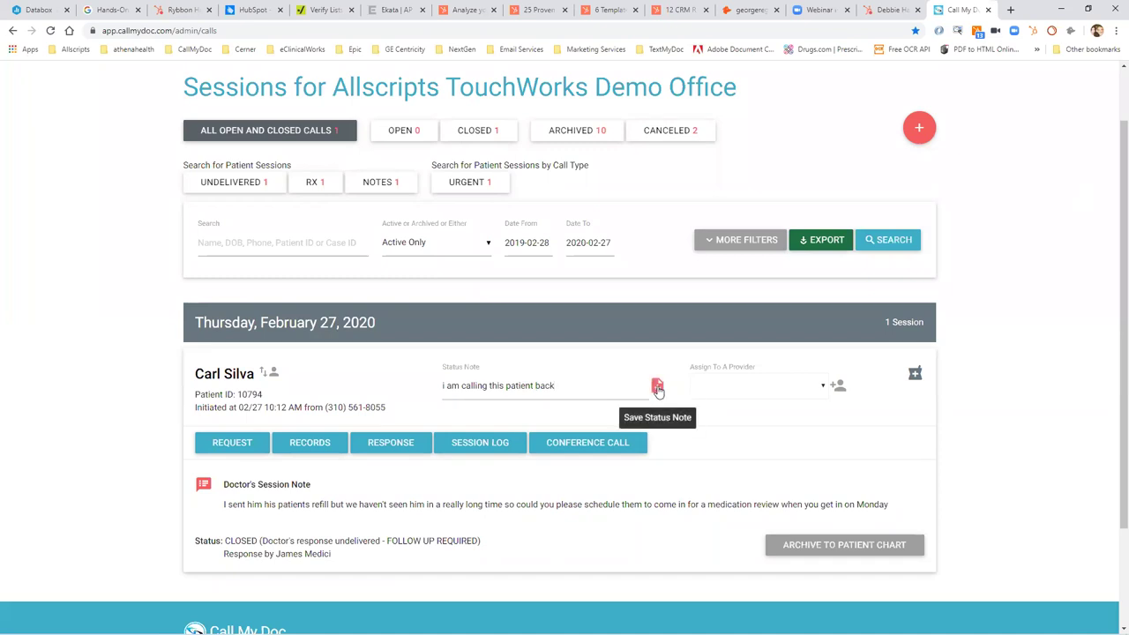
{"action": "left_click_drag", "start_coordinate": [277, 554], "coordinate": [314, 553]}
{"action": "left_click", "coordinate": [343, 509]}
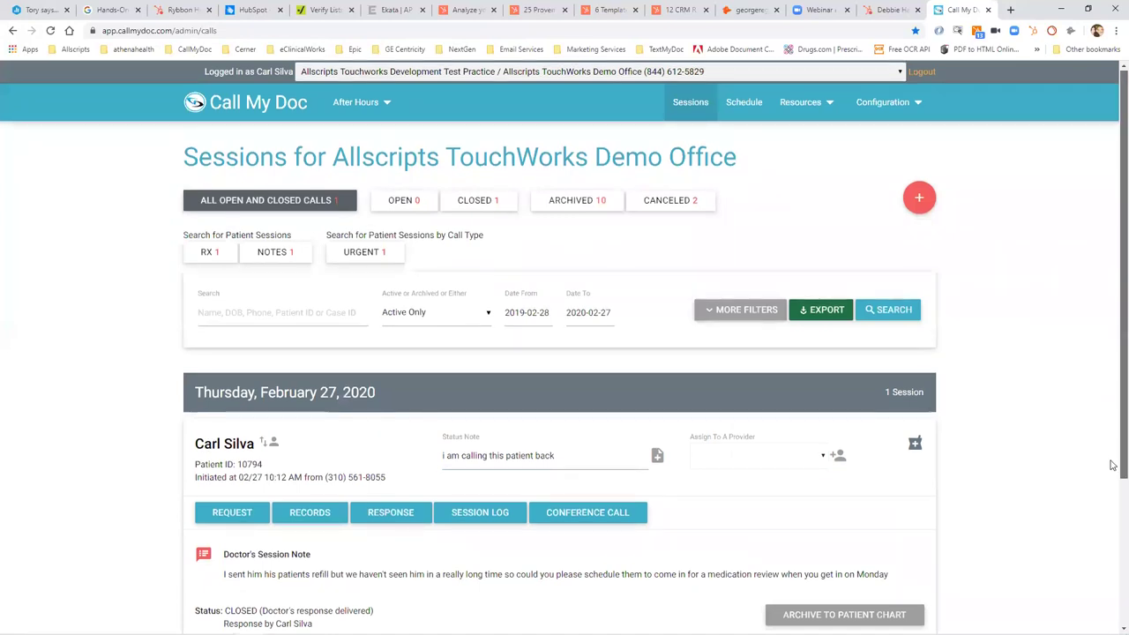
Open the session's REQUEST dialog showing the caller's 18-second audio and transcript.
{"action": "scroll", "coordinate": [1064, 433], "scroll_direction": "down", "scroll_amount": 2}
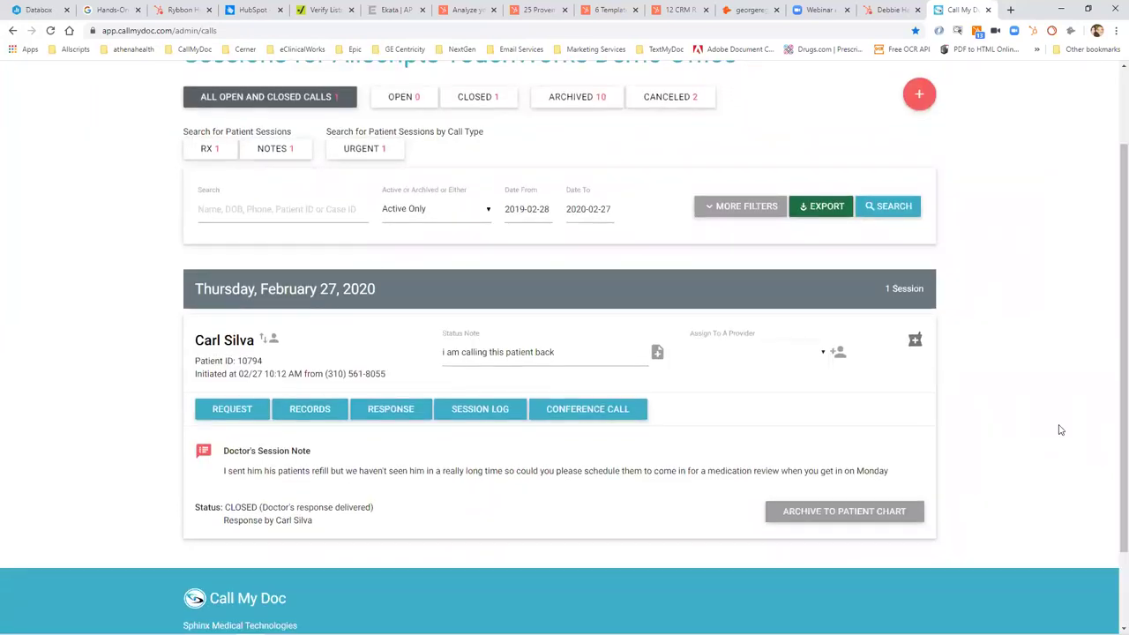
{"action": "left_click", "coordinate": [226, 408]}
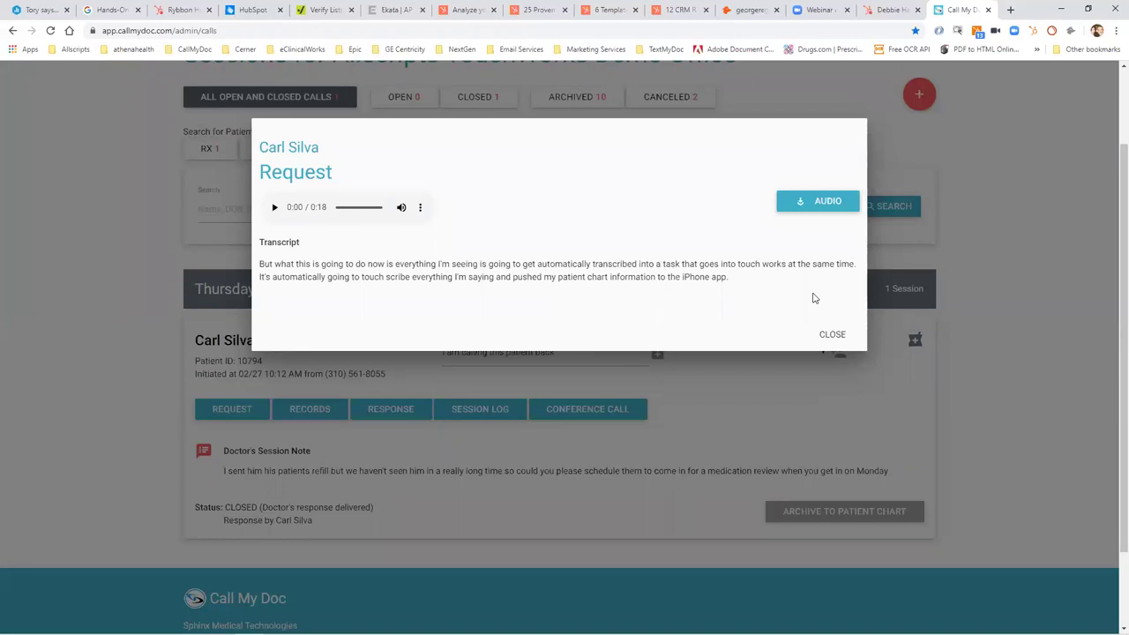
Close the request details and review the responses sent for this session.
{"action": "left_click", "coordinate": [831, 335]}
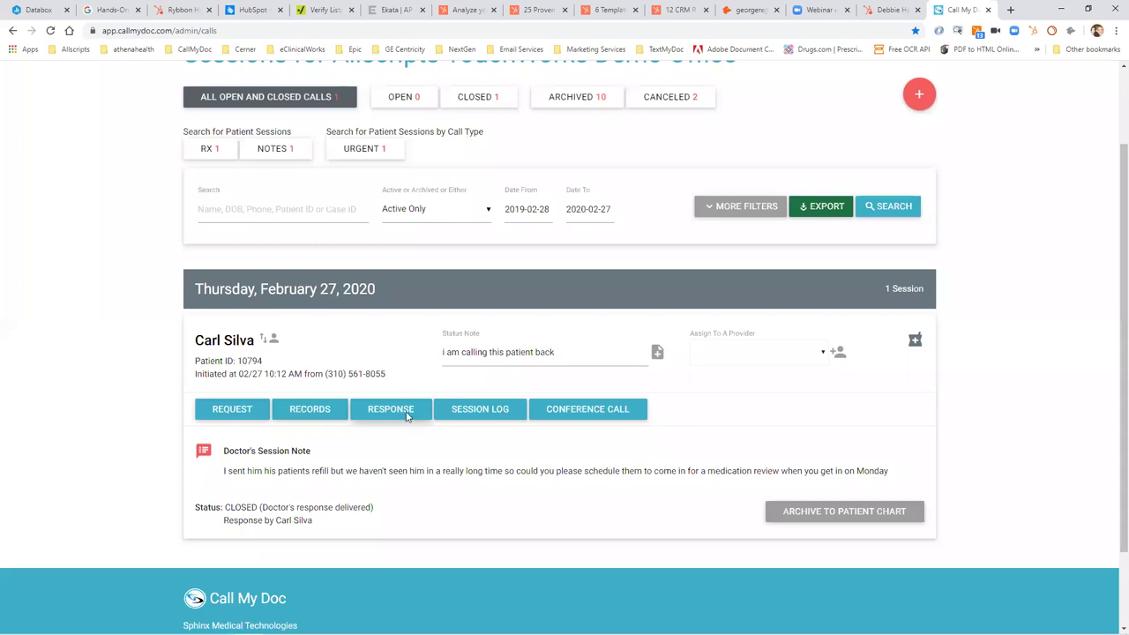
{"action": "left_click", "coordinate": [408, 414]}
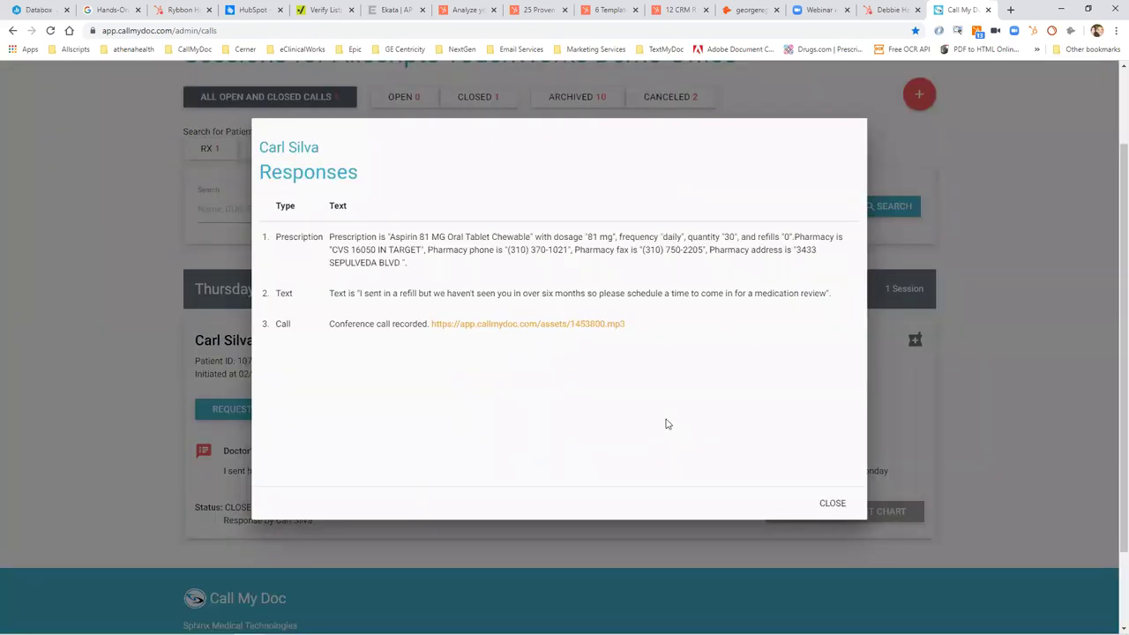
{"action": "left_click", "coordinate": [832, 503]}
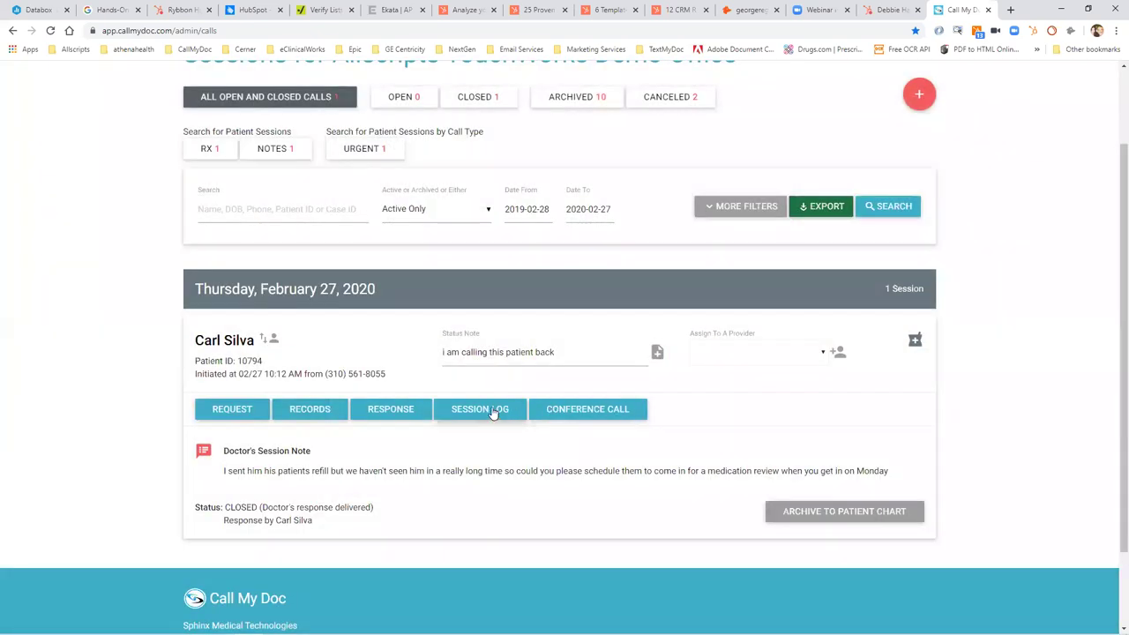
Read the session log down to its final action note entry, then close it.
{"action": "left_click", "coordinate": [497, 408]}
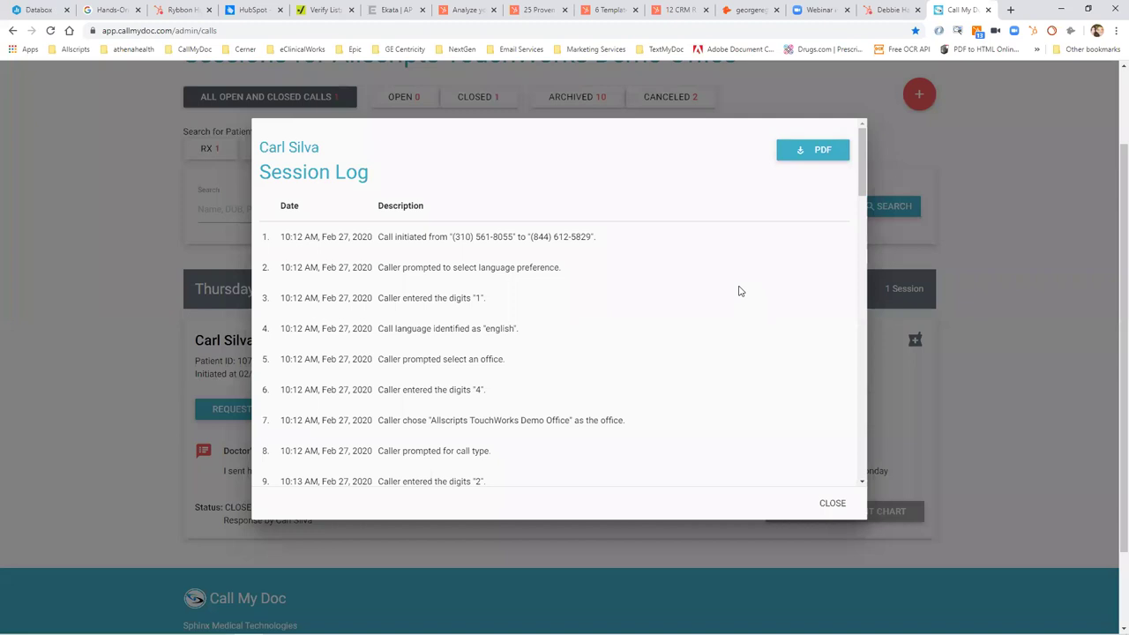
{"action": "left_click", "coordinate": [862, 418]}
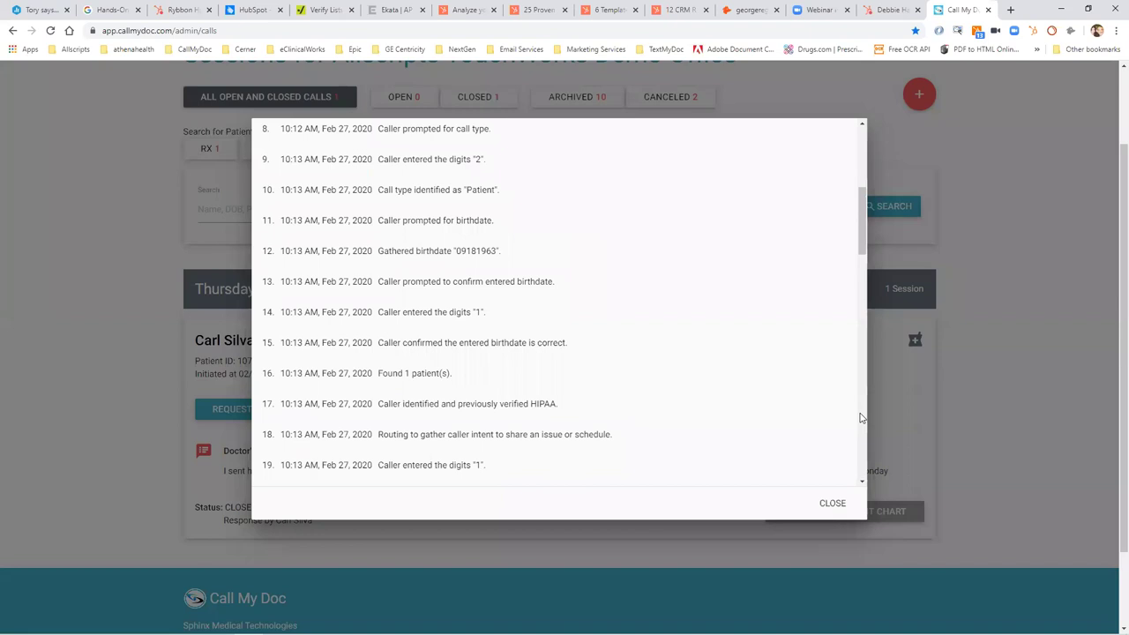
{"action": "left_click", "coordinate": [862, 417]}
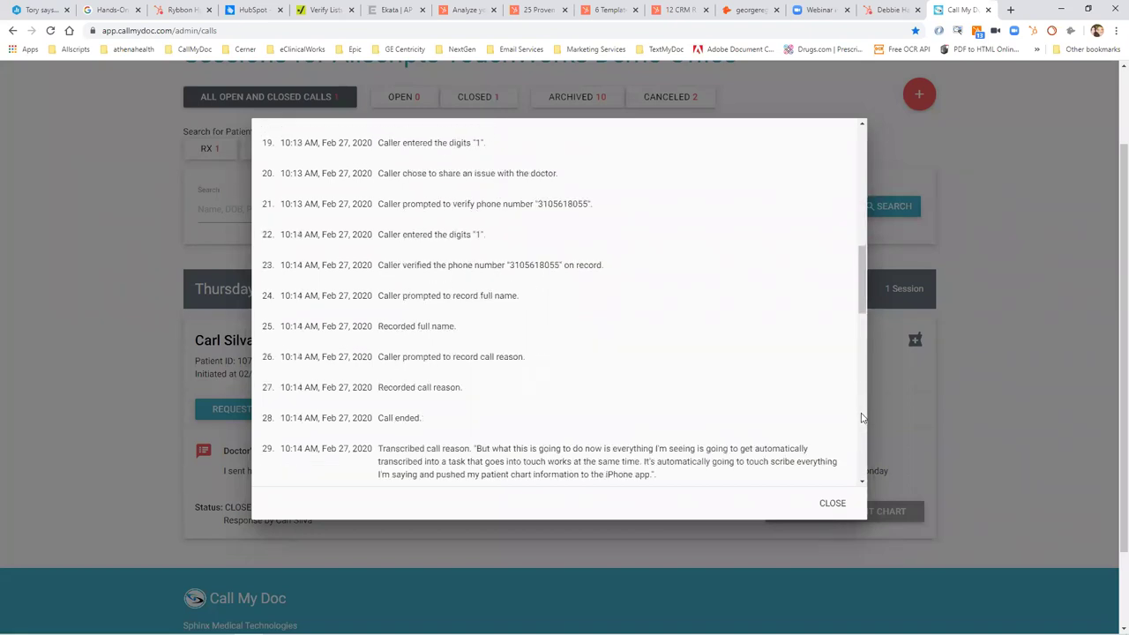
{"action": "left_click", "coordinate": [861, 417]}
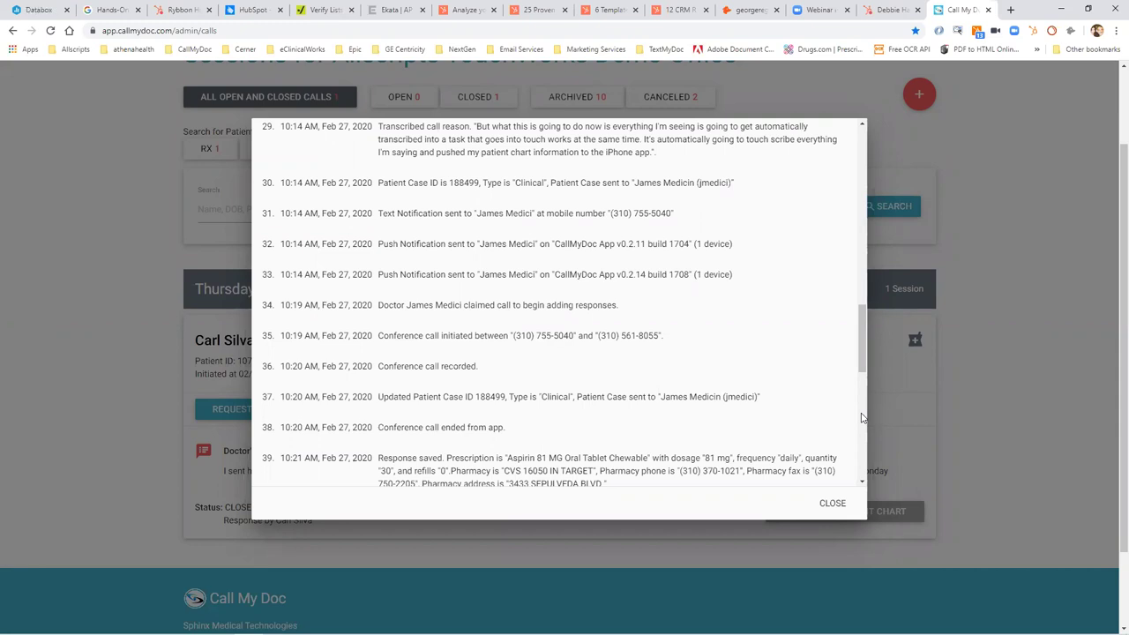
{"action": "left_click", "coordinate": [861, 418]}
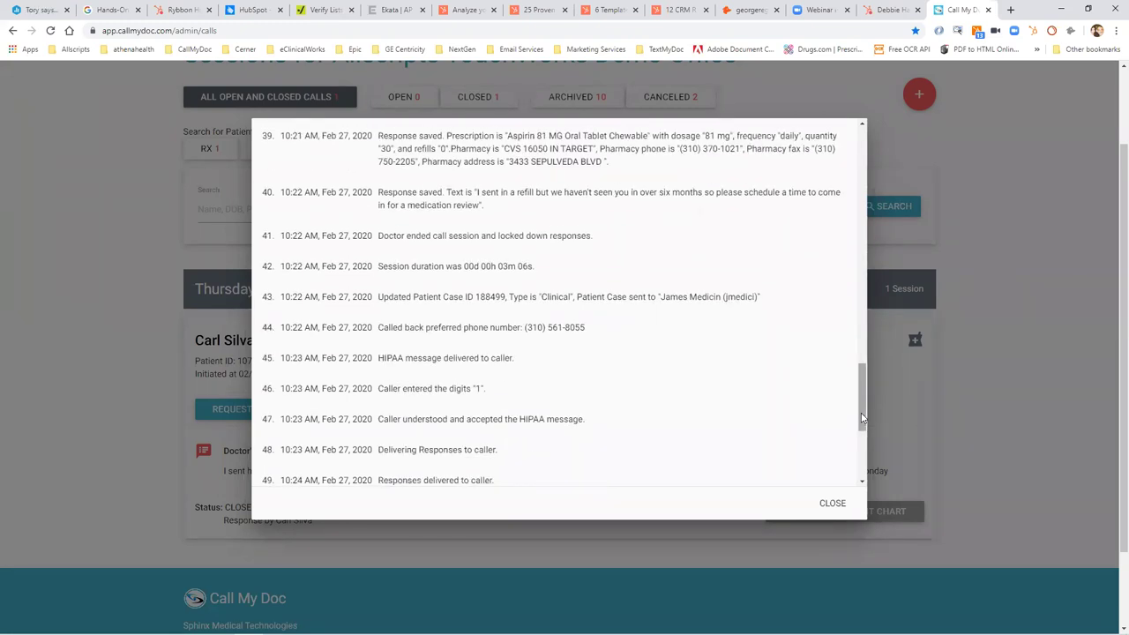
{"action": "left_click", "coordinate": [862, 453]}
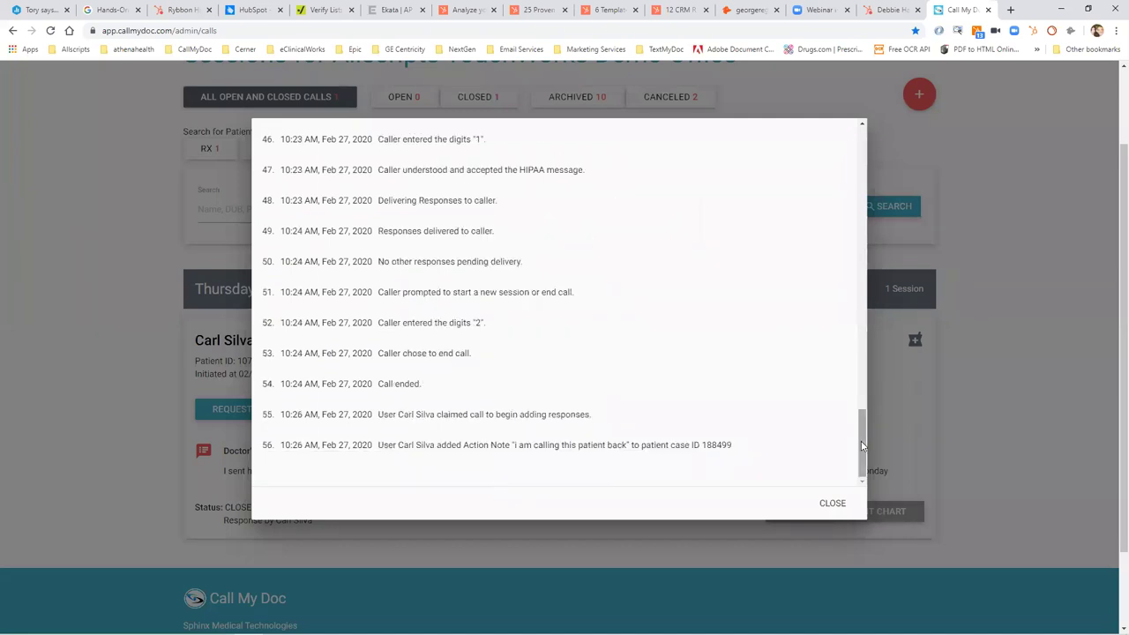
{"action": "left_click", "coordinate": [831, 503]}
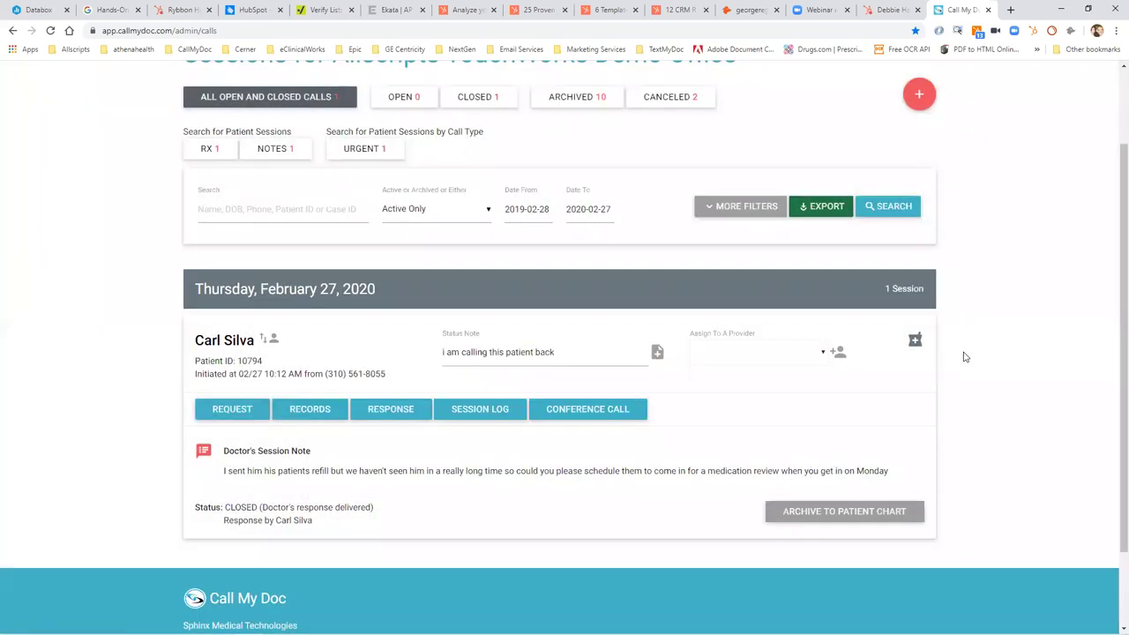
Switch to the Allscripts TouchWorks window with Alt+Tab.
{"action": "key", "text": "alt+Tab"}
{"action": "key", "text": "alt+Tab"}
{"action": "key", "text": "alt+Tab"}
{"action": "key", "text": "alt+Tab"}
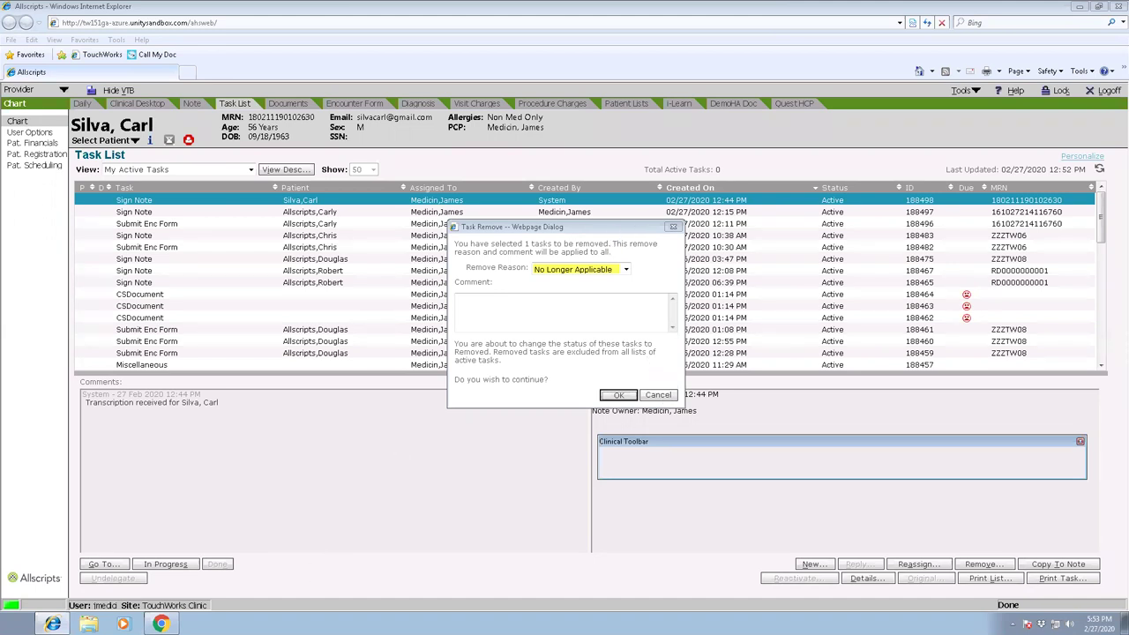
Restart the Allscripts TouchWorks remote session and refresh the Task List to show the Call Back task.
{"action": "mouse_move", "coordinate": [737, 12]}
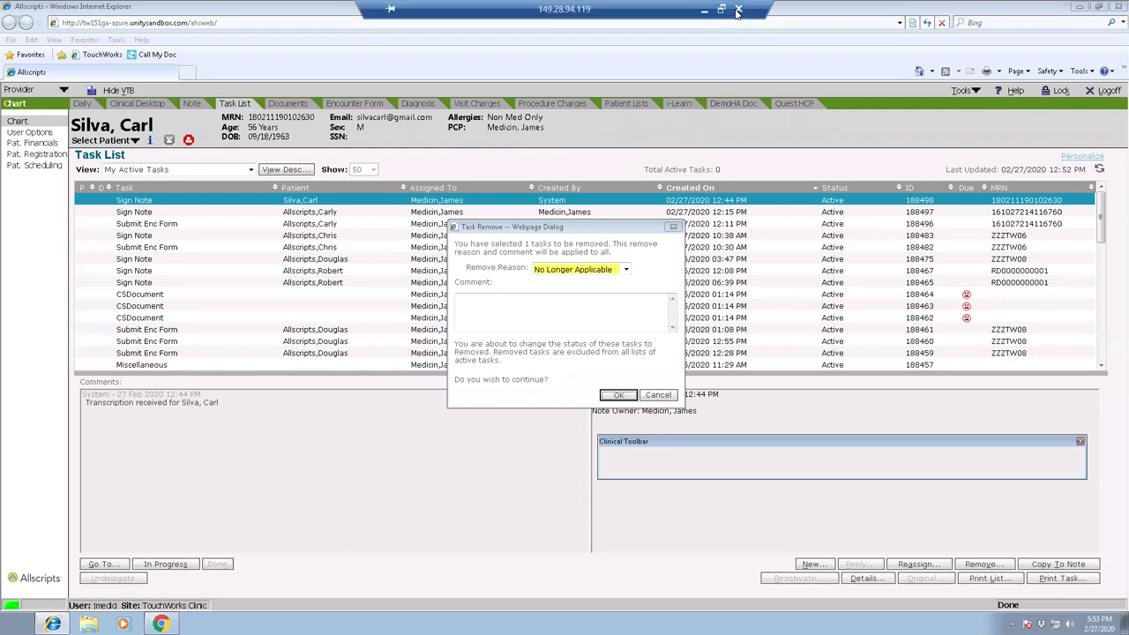
{"action": "left_click", "coordinate": [738, 12]}
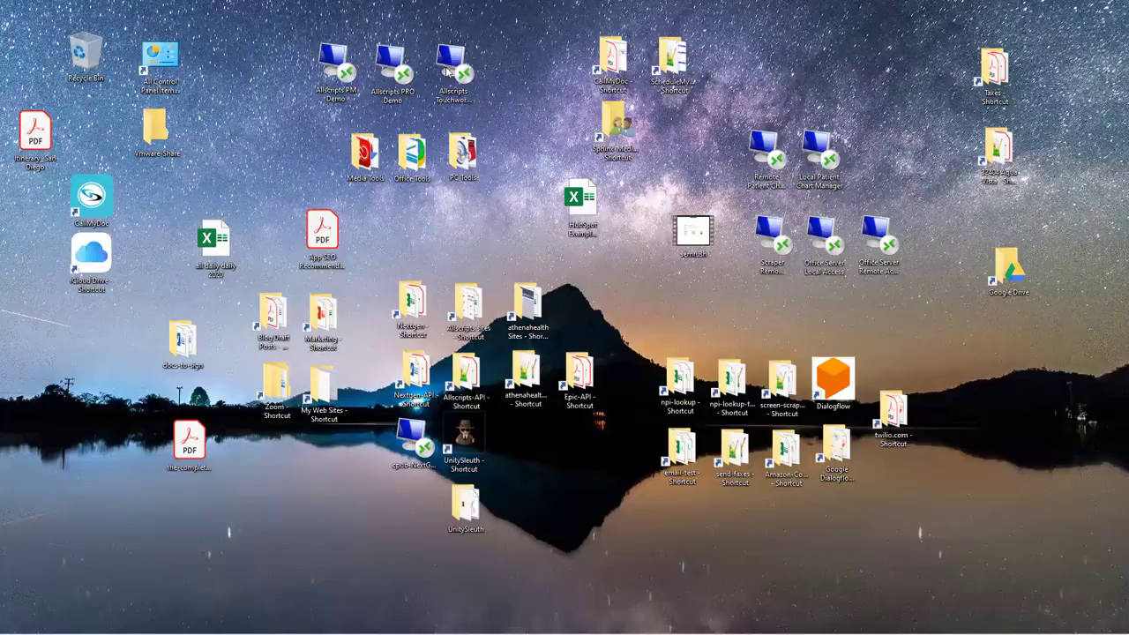
{"action": "double_click", "coordinate": [447, 73]}
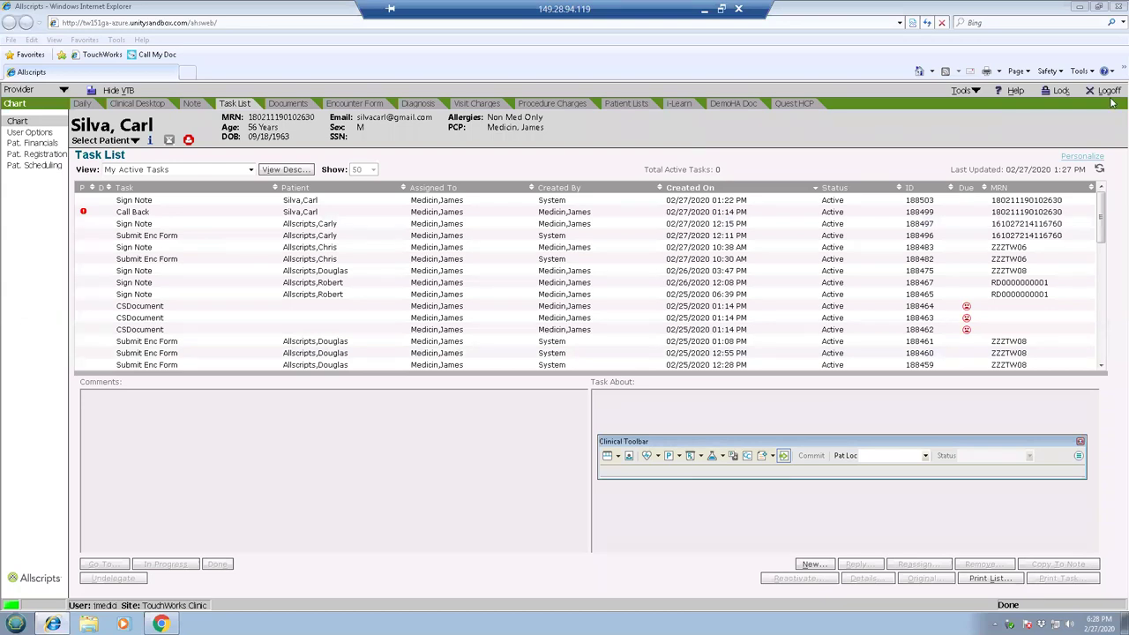
{"action": "left_click", "coordinate": [1099, 170]}
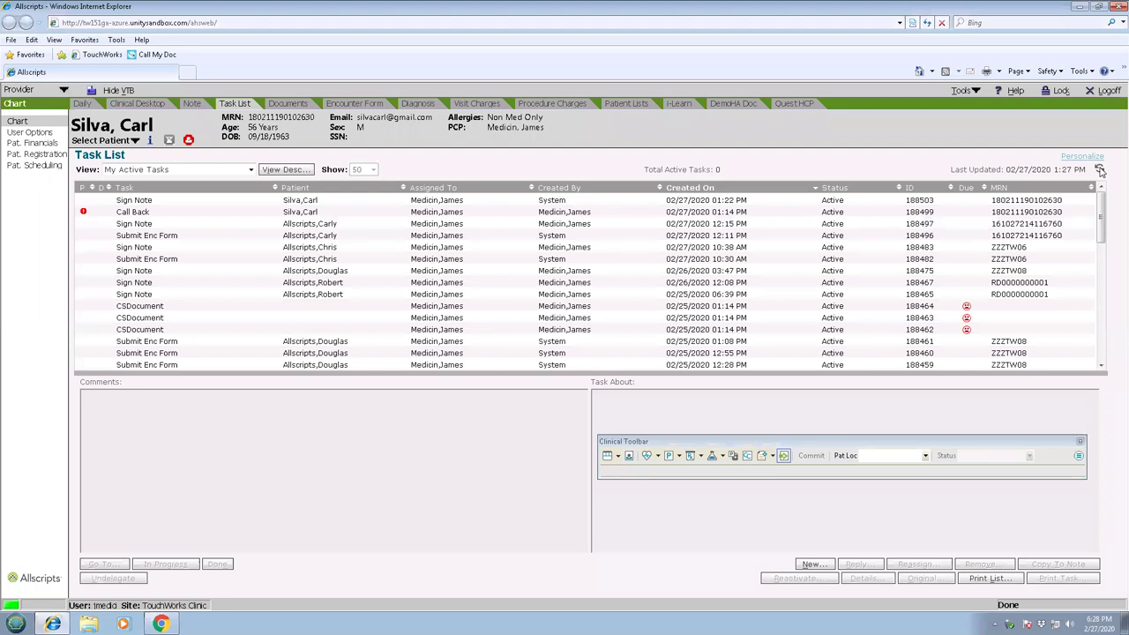
{"action": "left_click", "coordinate": [1099, 169]}
Open the patient's Call Back task details and read through its Comment History.
{"action": "left_click", "coordinate": [453, 214]}
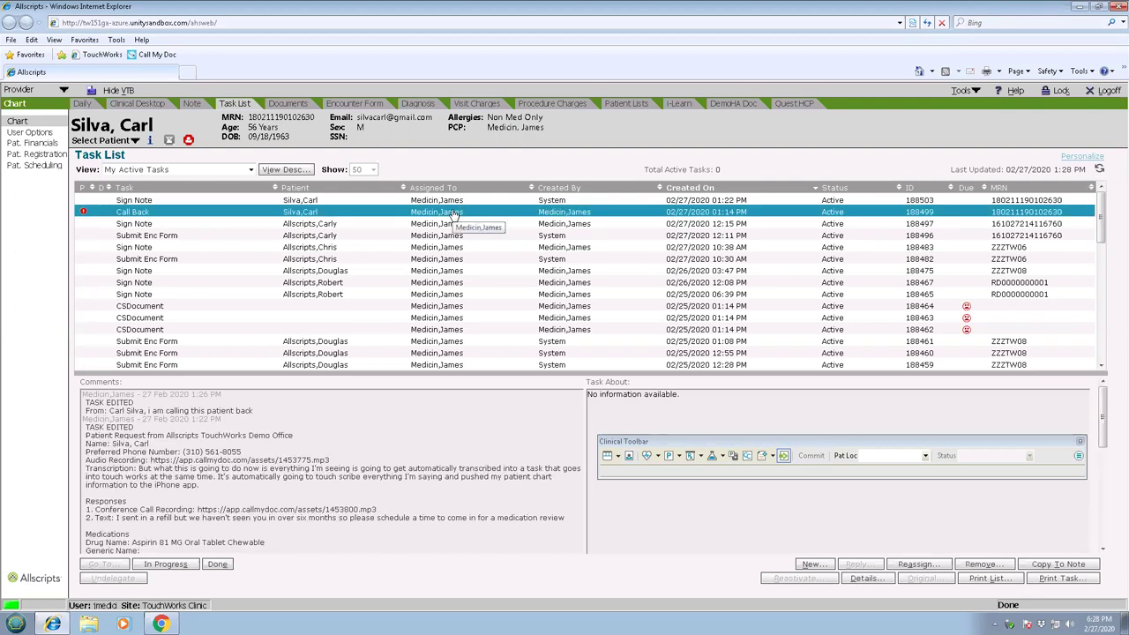
{"action": "double_click", "coordinate": [452, 215]}
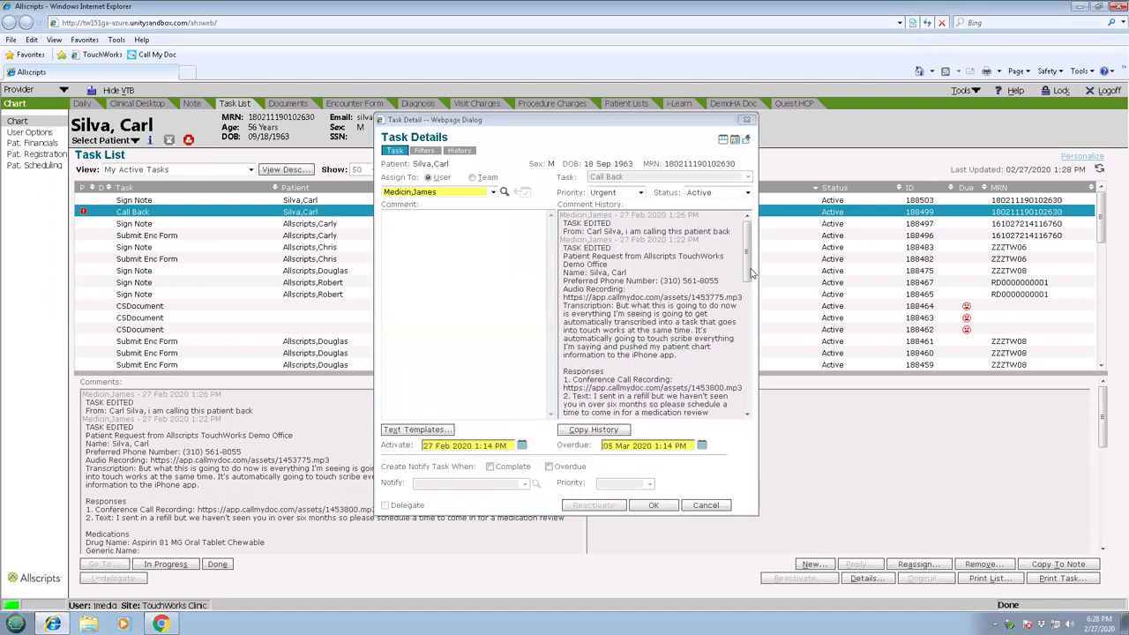
{"action": "scroll", "coordinate": [749, 294], "scroll_direction": "down", "scroll_amount": 10}
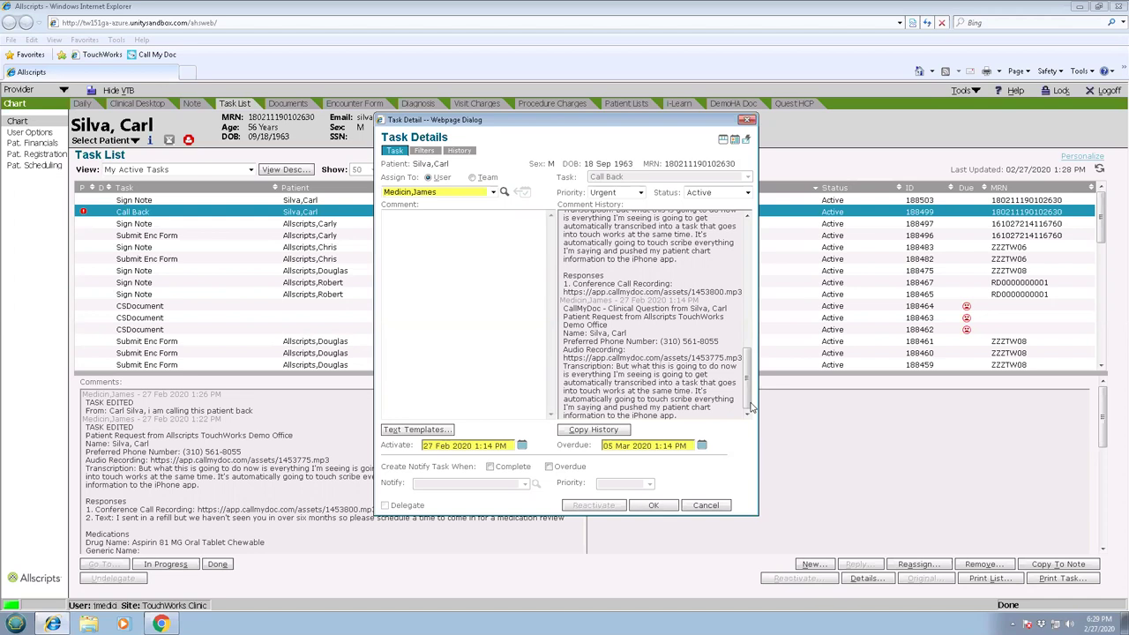
{"action": "left_click_drag", "start_coordinate": [751, 407], "coordinate": [750, 340]}
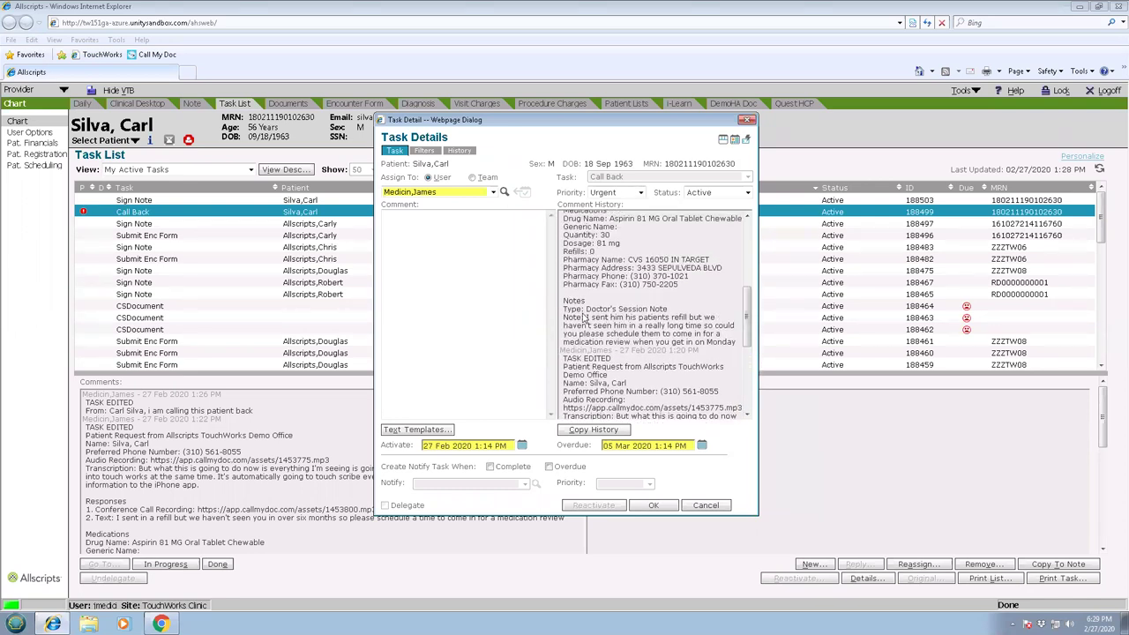
{"action": "left_click", "coordinate": [749, 262]}
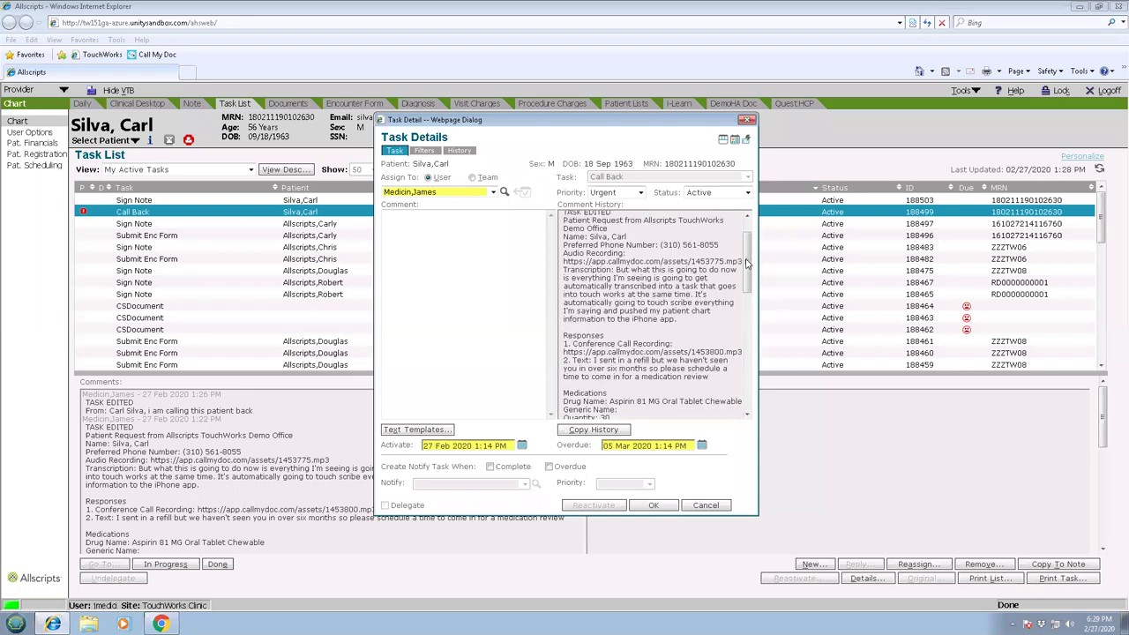
{"action": "left_click_drag", "start_coordinate": [749, 263], "coordinate": [749, 250]}
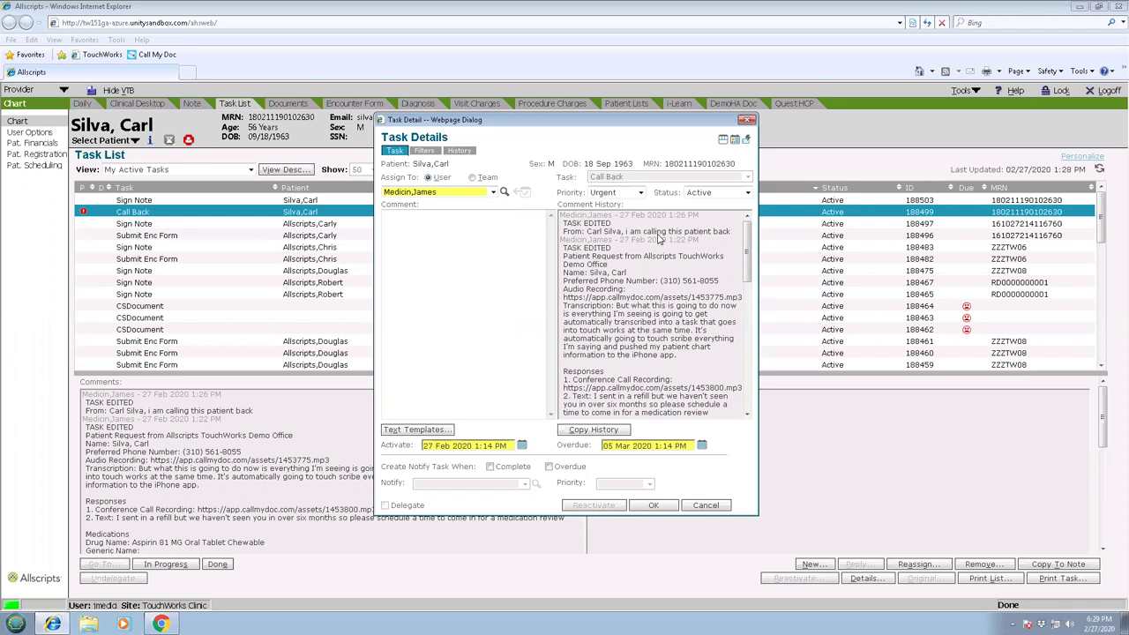
Close the task details and mark the Call Back task as done.
{"action": "left_click", "coordinate": [655, 505]}
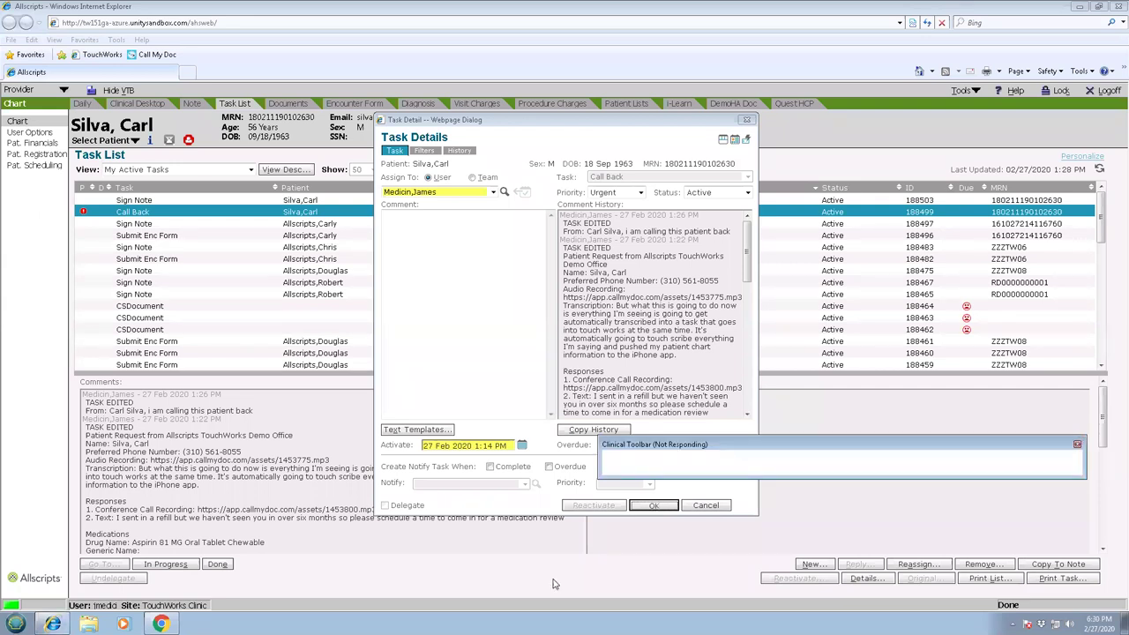
{"action": "left_click", "coordinate": [223, 566]}
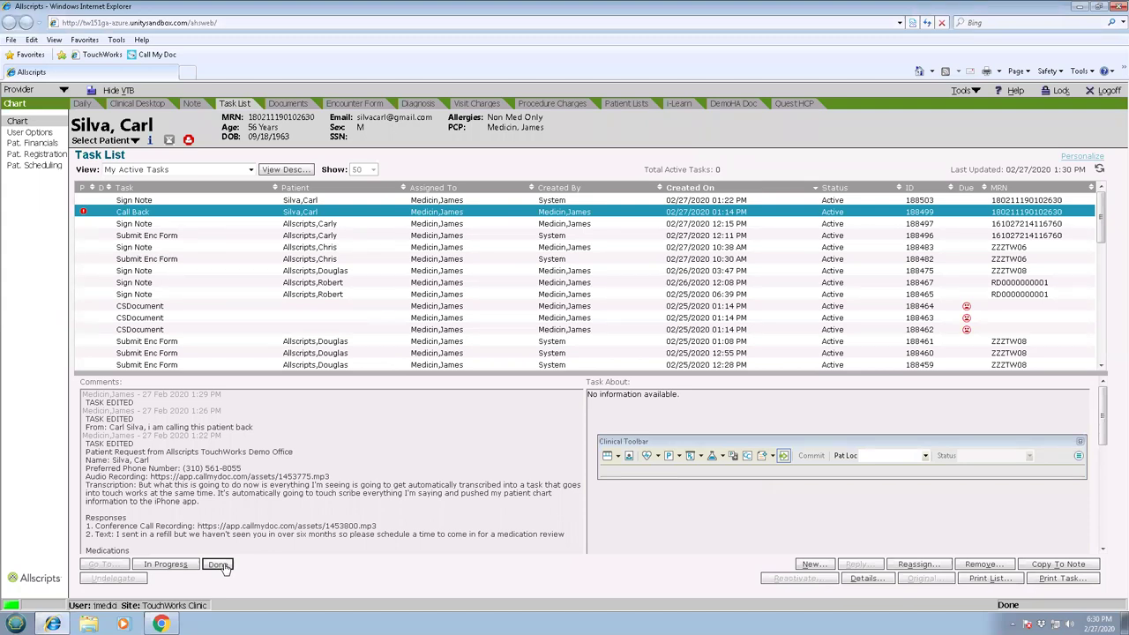
{"action": "left_click", "coordinate": [222, 565]}
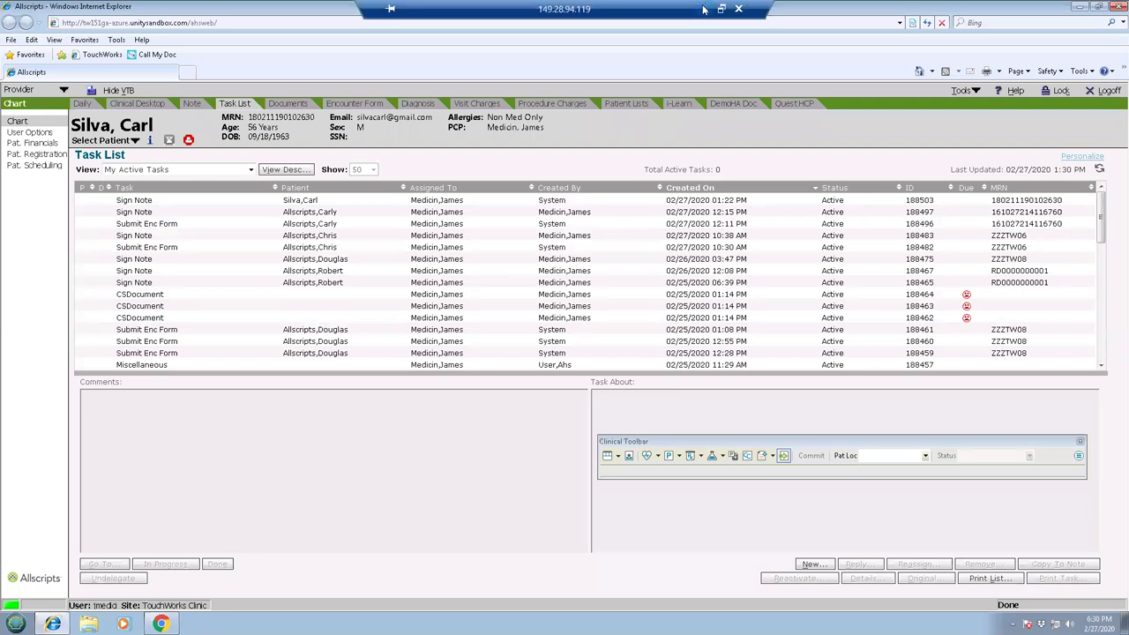
Archive the patient's session to their chart, check the Archived tab, then return to TouchWorks Documents.
{"action": "left_click", "coordinate": [704, 8]}
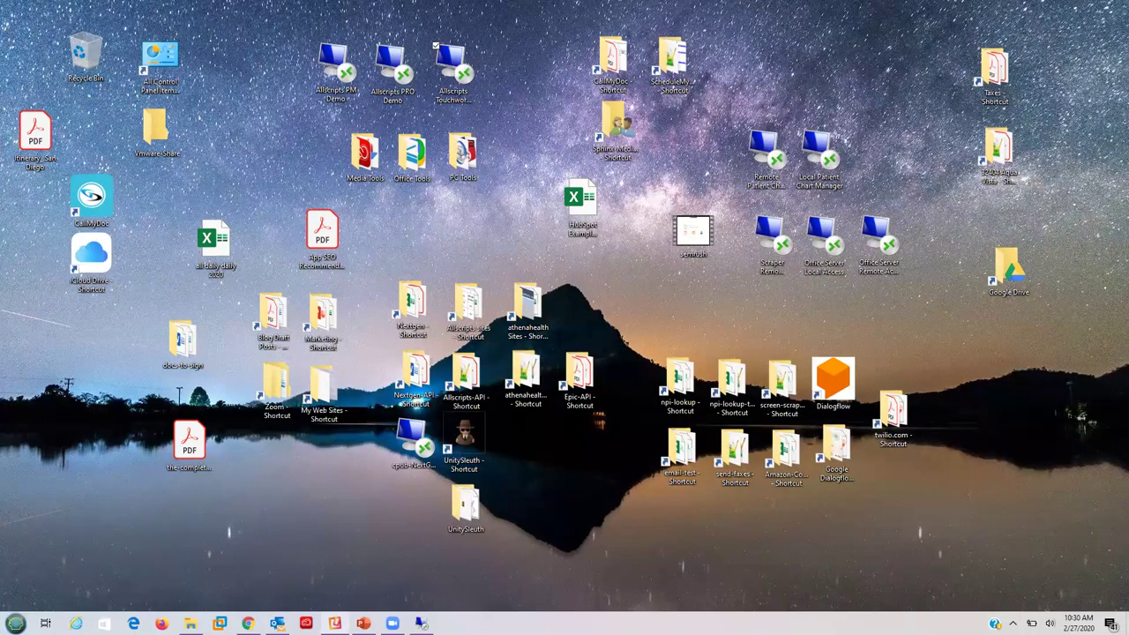
{"action": "left_click", "coordinate": [248, 623]}
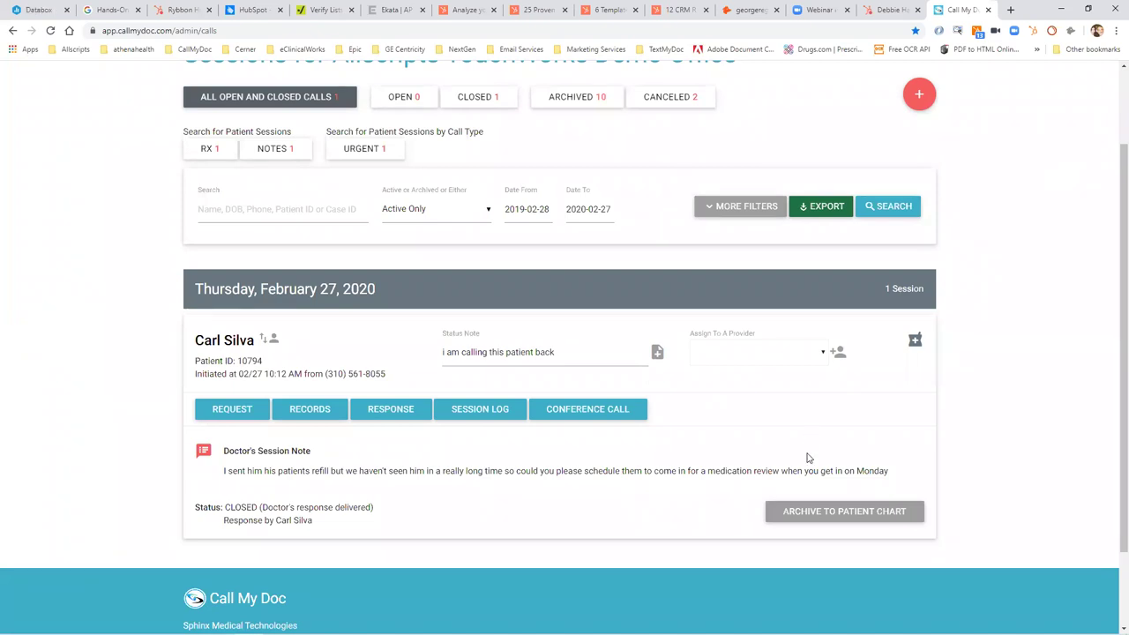
{"action": "left_click", "coordinate": [812, 520]}
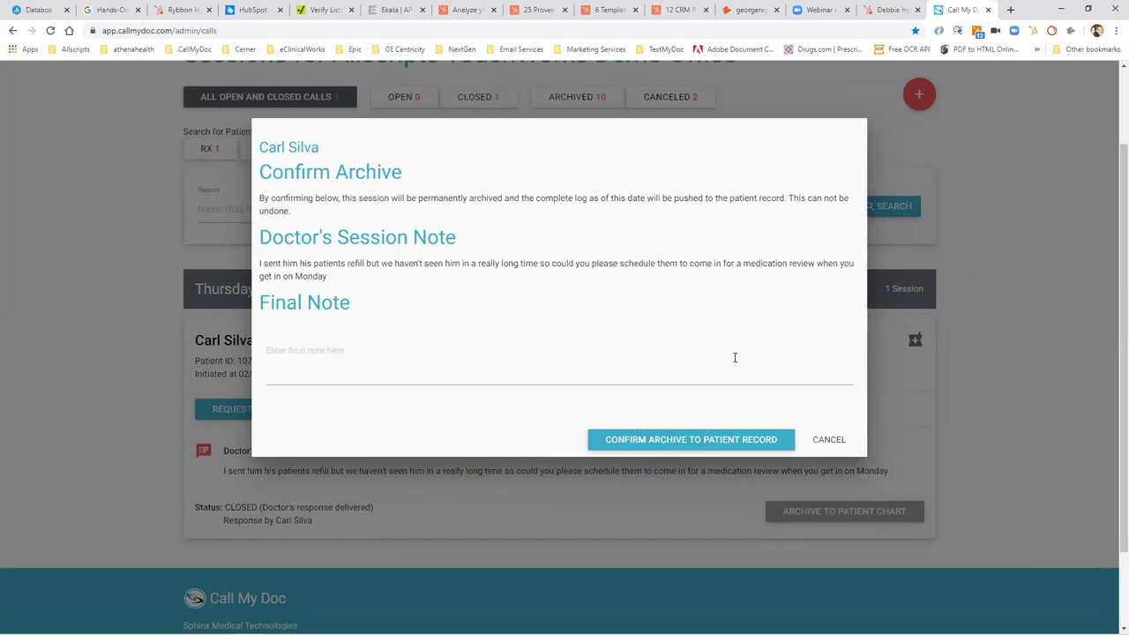
{"action": "left_click", "coordinate": [693, 441]}
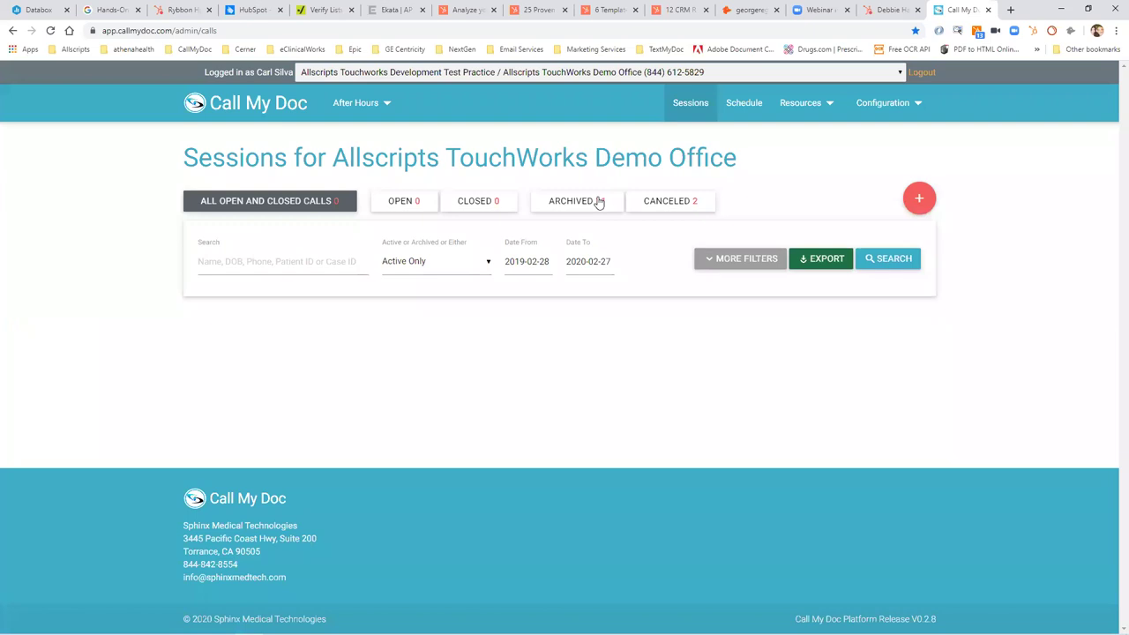
{"action": "left_click", "coordinate": [597, 202]}
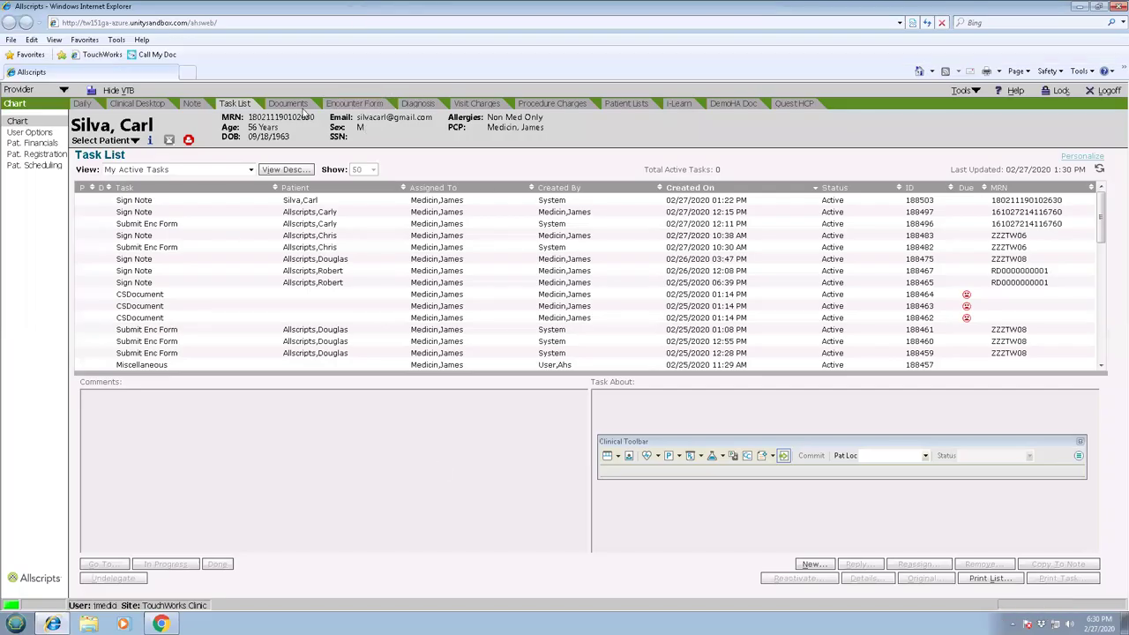
{"action": "left_click", "coordinate": [300, 105]}
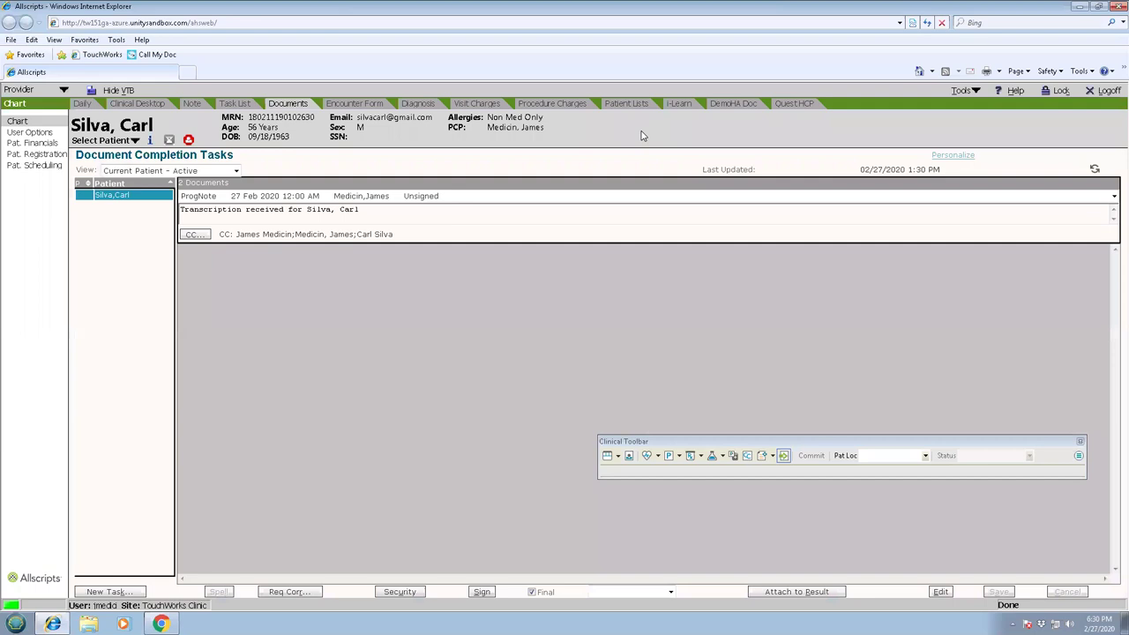
View the third unsigned ProgNote's transcription, then switch to the patient's Clinical Desktop.
{"action": "left_click", "coordinate": [1114, 196]}
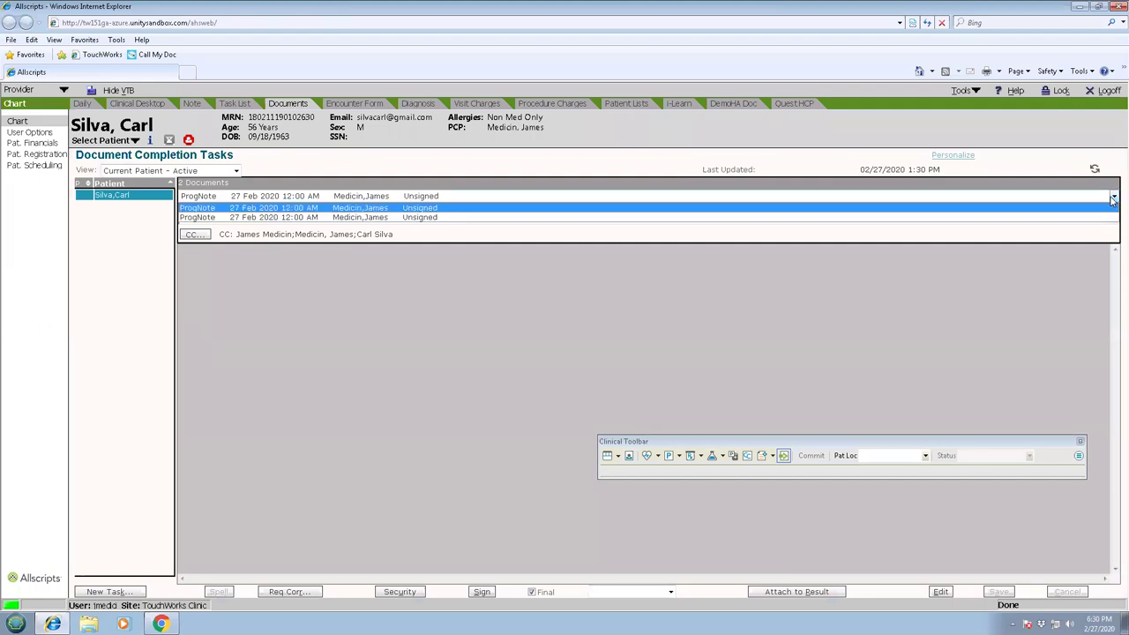
{"action": "left_click", "coordinate": [452, 220]}
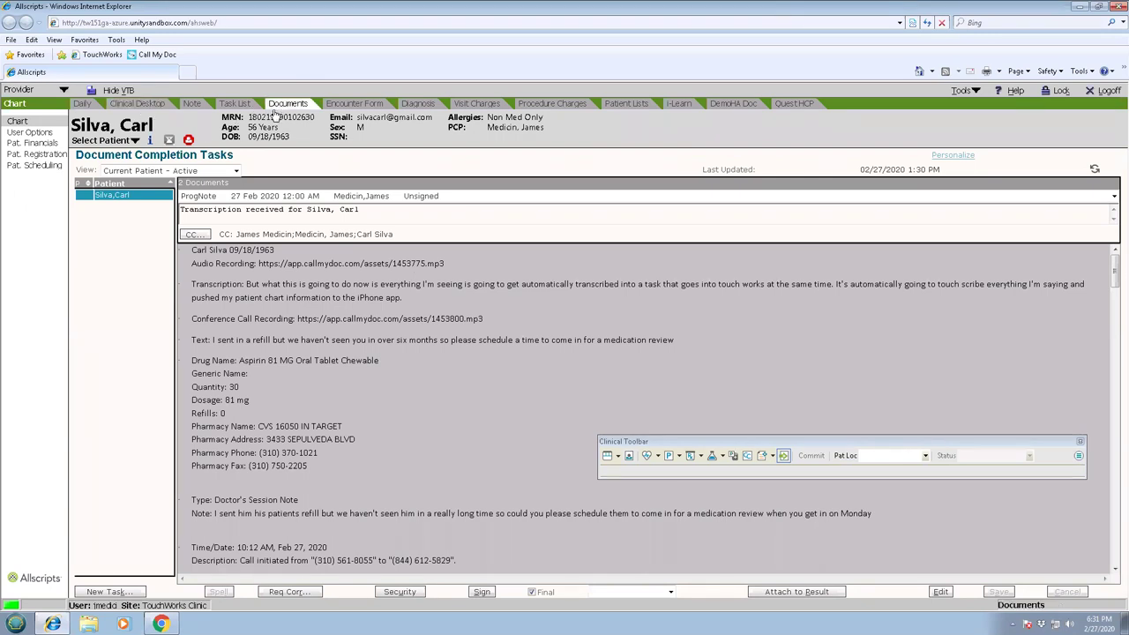
{"action": "left_click", "coordinate": [139, 105]}
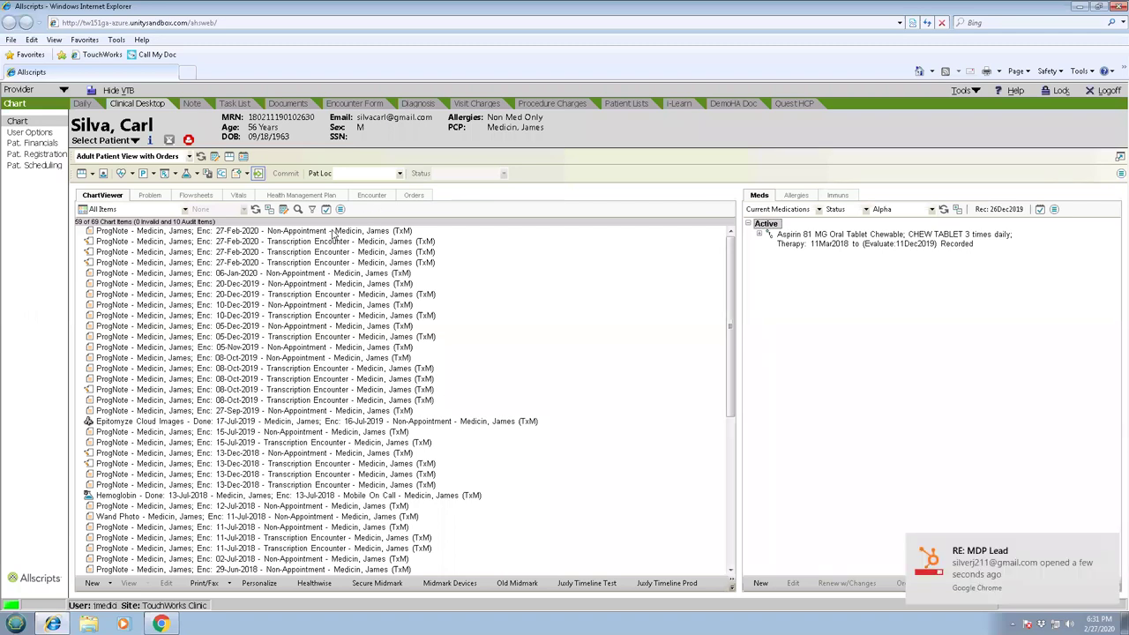
Play the 27-Feb-2020 Transcription Encounter note's audio recording, then close the note.
{"action": "double_click", "coordinate": [336, 246]}
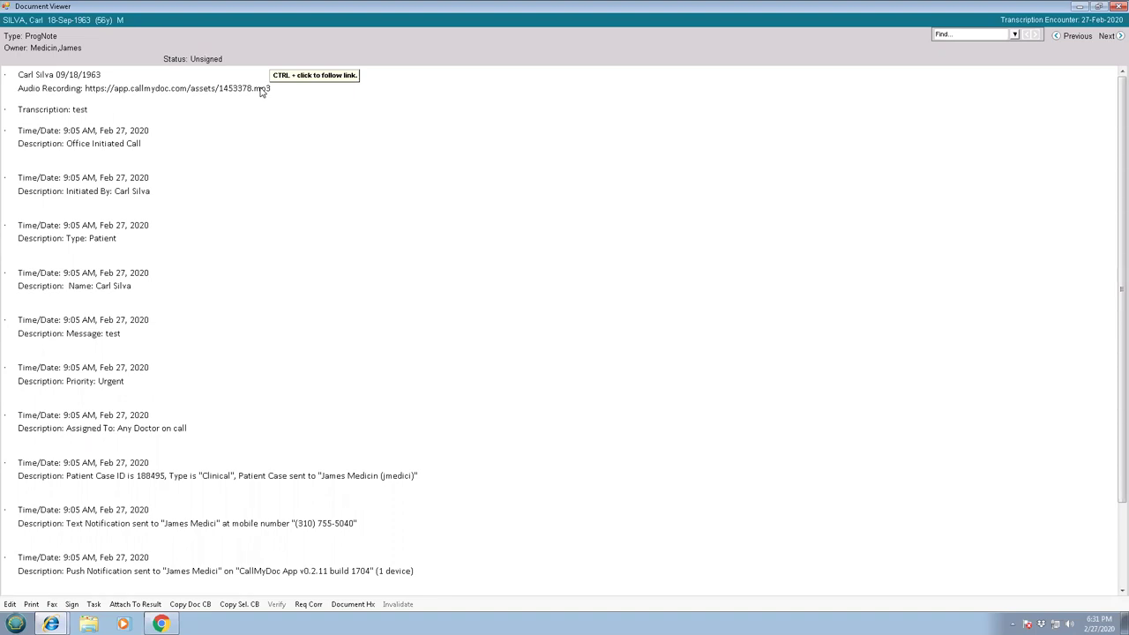
{"action": "left_click", "coordinate": [261, 91], "text": "ctrl"}
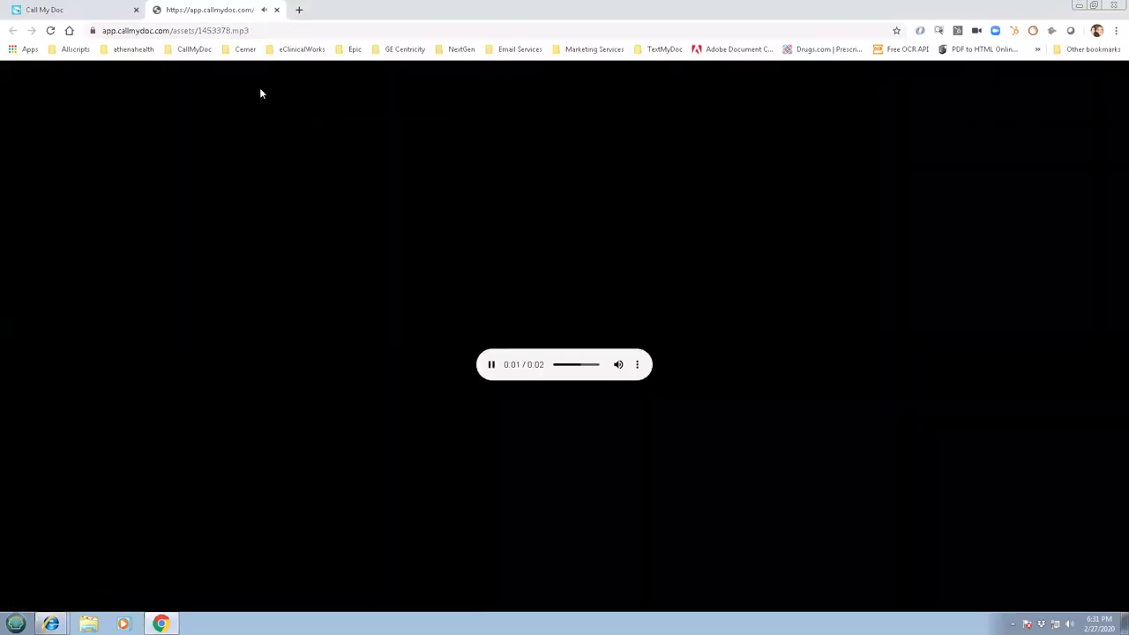
{"action": "left_click", "coordinate": [276, 9]}
{"action": "left_click", "coordinate": [761, 294]}
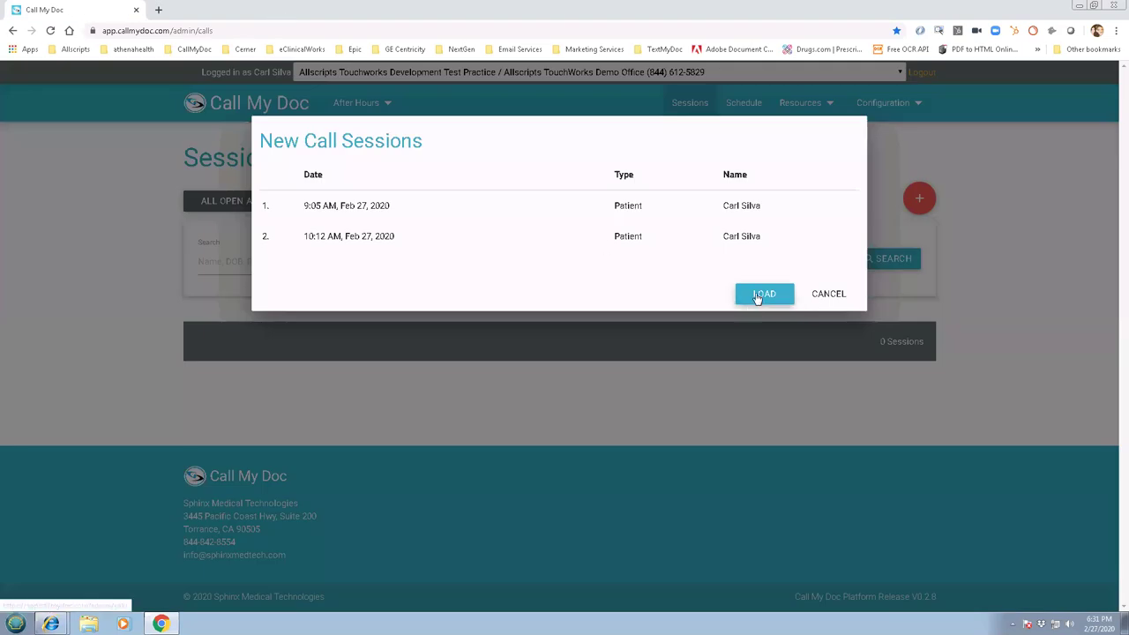
{"action": "mouse_move", "coordinate": [50, 624]}
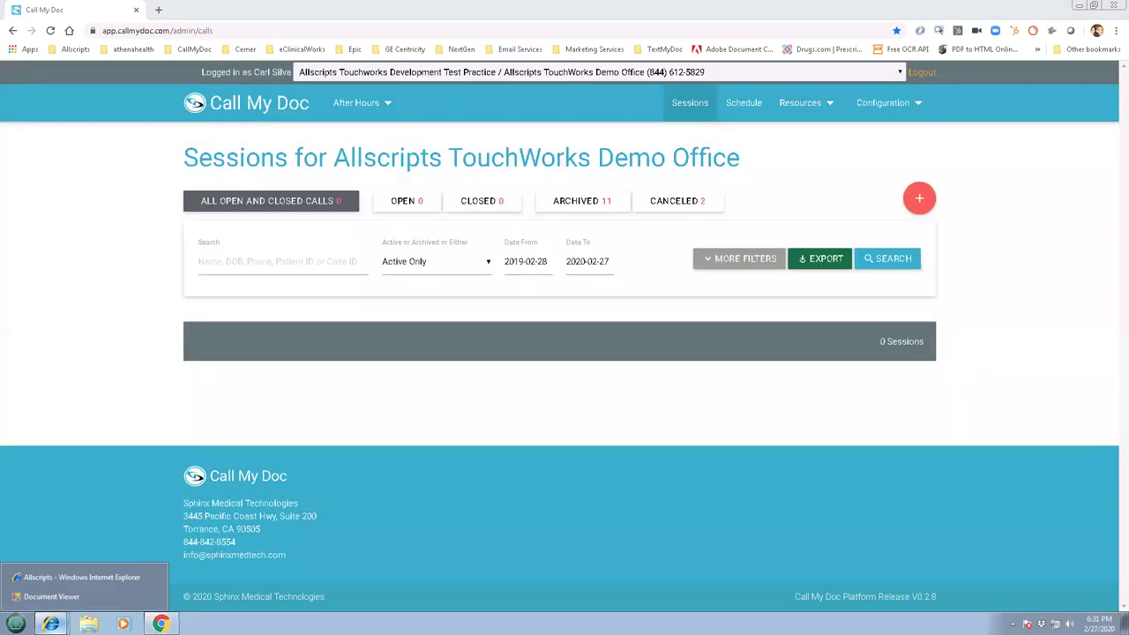
{"action": "left_click", "coordinate": [91, 595]}
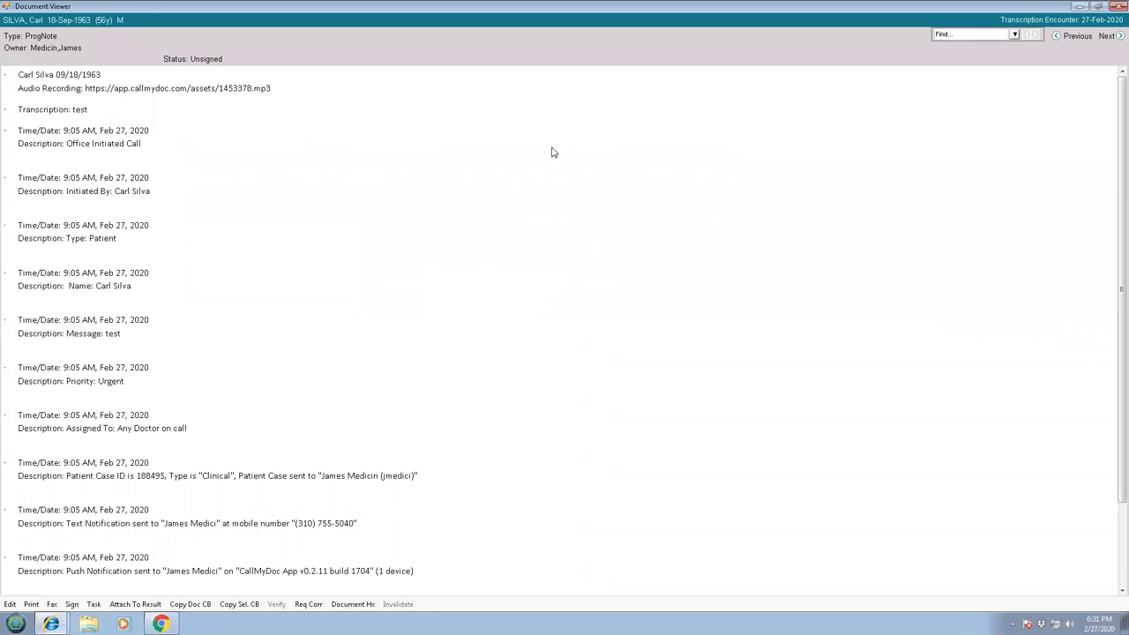
{"action": "left_click", "coordinate": [1116, 7]}
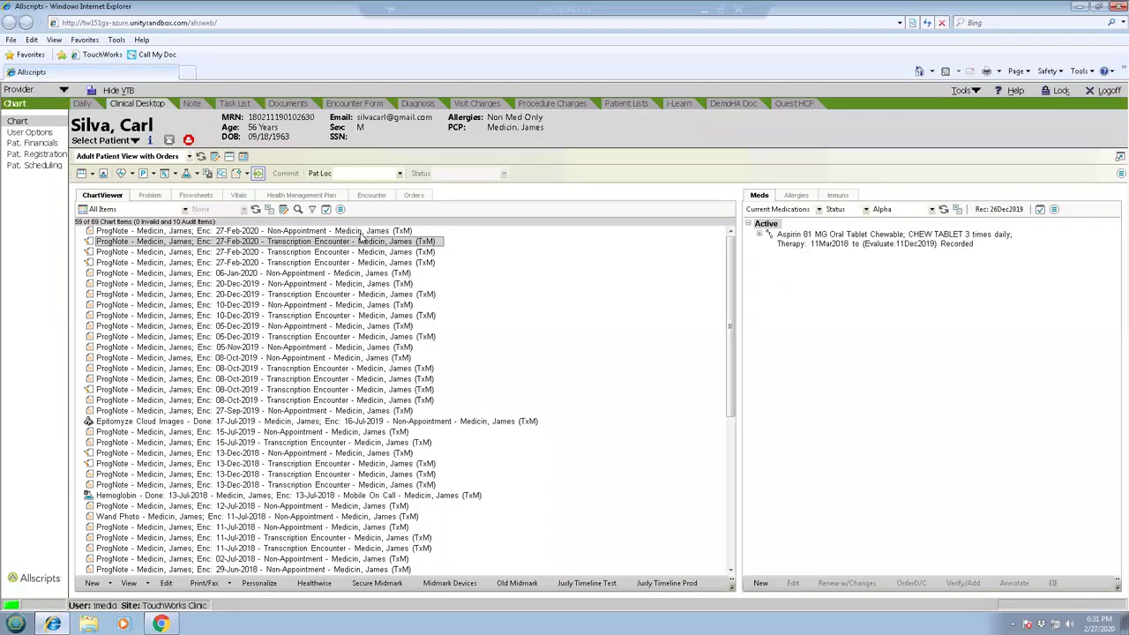
Play the 27-Feb-2020 Non-Appointment note's audio recording, then go back to Call My Doc.
{"action": "left_click", "coordinate": [361, 231]}
{"action": "double_click", "coordinate": [362, 231]}
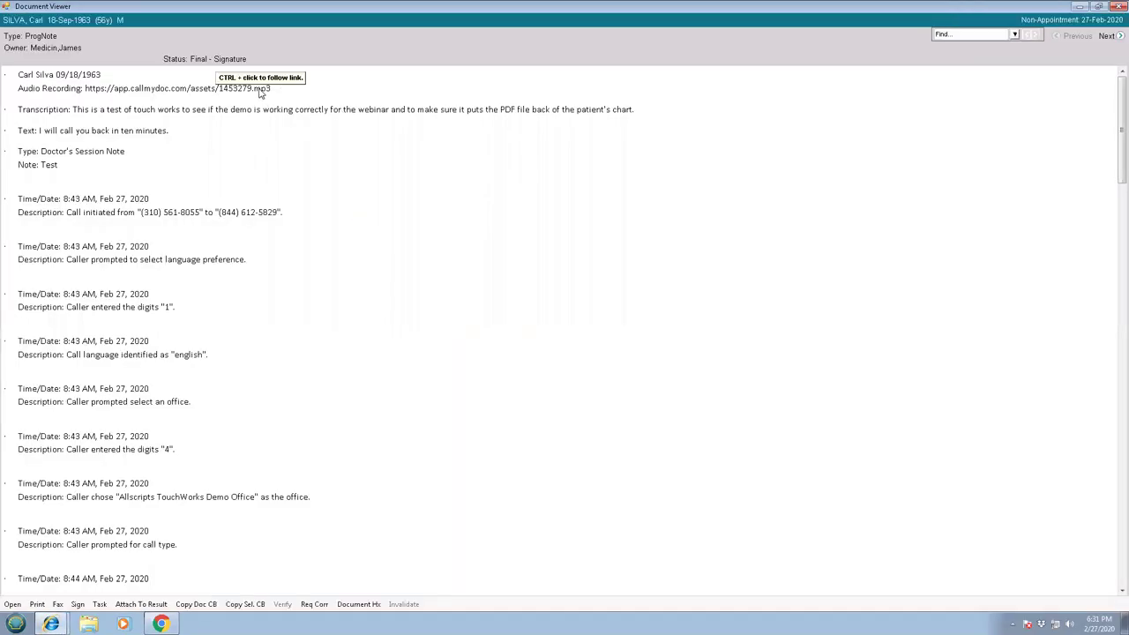
{"action": "left_click", "coordinate": [260, 89], "text": "ctrl"}
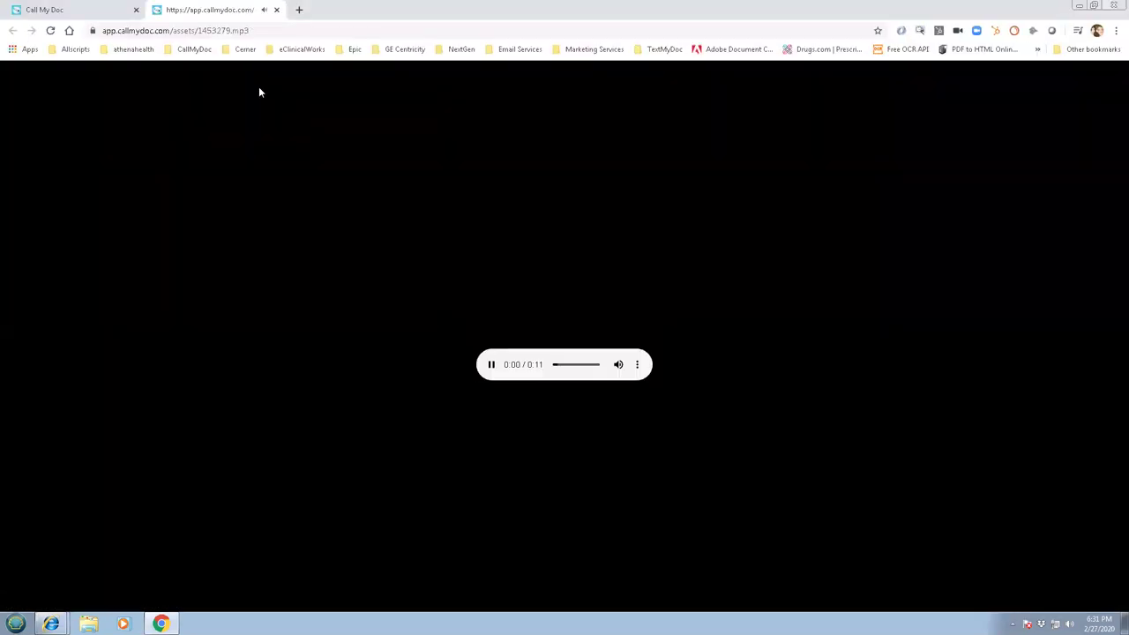
{"action": "left_click", "coordinate": [276, 11]}
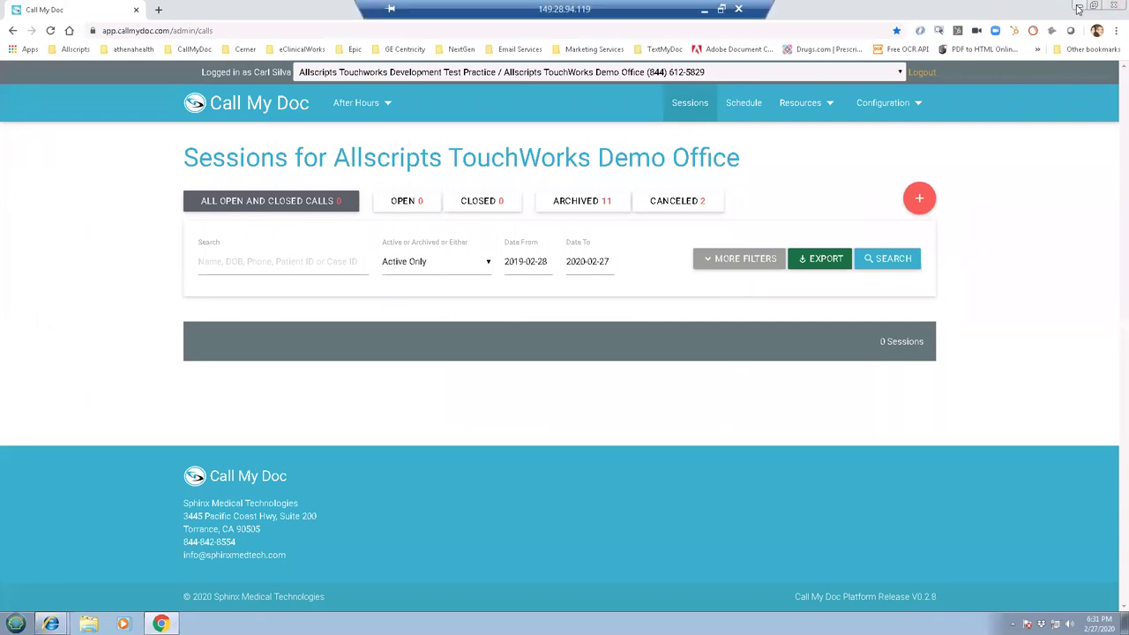
{"action": "left_click", "coordinate": [1077, 7]}
{"action": "left_click", "coordinate": [1114, 6]}
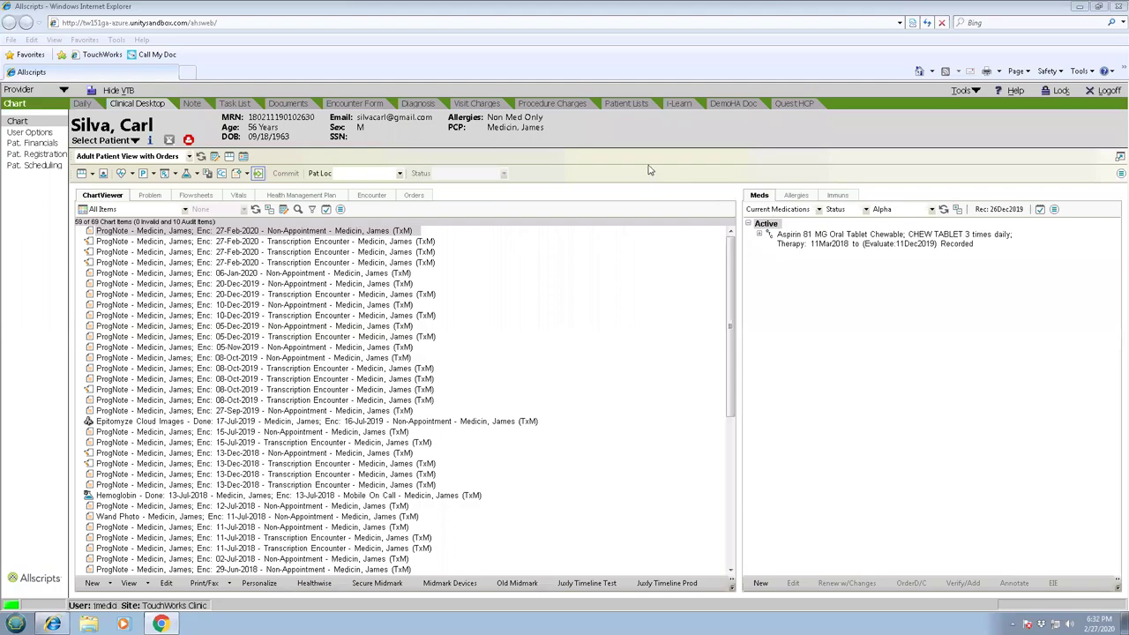
{"action": "left_click", "coordinate": [702, 7]}
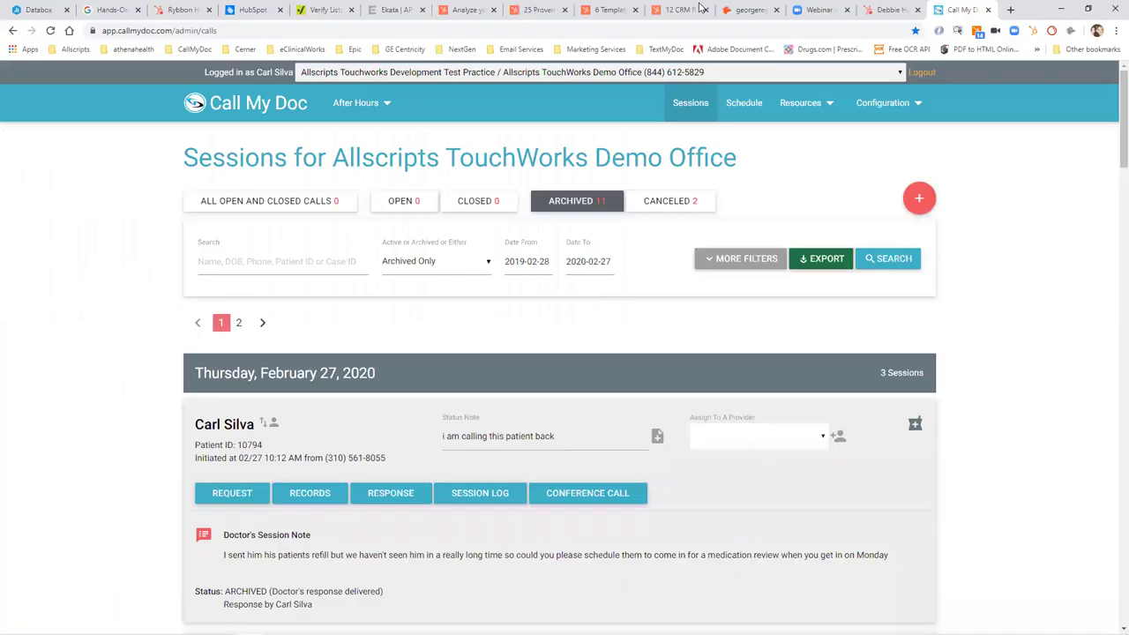
Pick 'Cahaba Medical Care / All Daytime Dashboards Combined' from the office dropdown.
{"action": "left_click", "coordinate": [900, 75]}
{"action": "left_click_drag", "start_coordinate": [900, 101], "coordinate": [887, 144]}
{"action": "scroll", "coordinate": [888, 148], "scroll_direction": "down", "scroll_amount": 8}
{"action": "scroll", "coordinate": [887, 151], "scroll_direction": "up", "scroll_amount": 6}
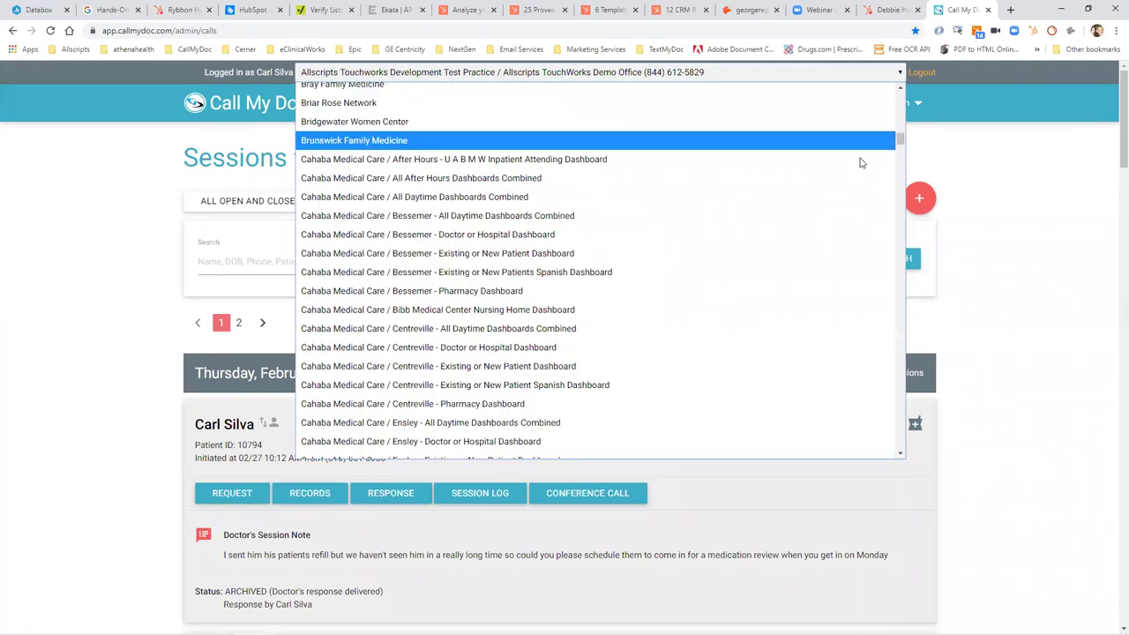
{"action": "left_click", "coordinate": [832, 196]}
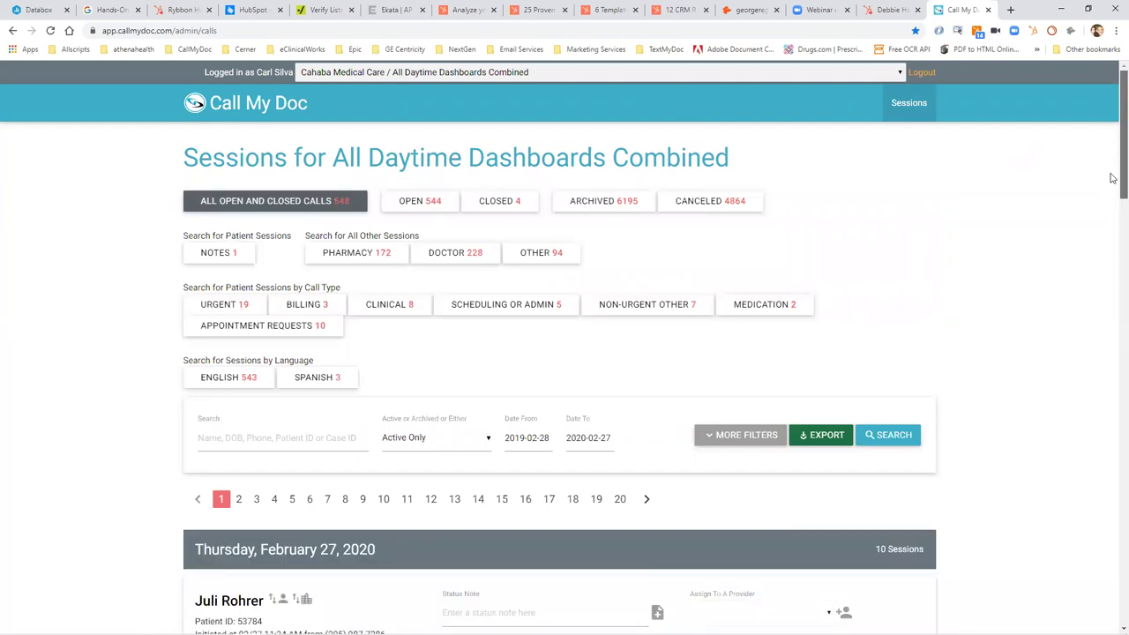
Filter the Cahaba combined sessions by the BILLING call type.
{"action": "scroll", "coordinate": [1111, 198], "scroll_direction": "down", "scroll_amount": 3}
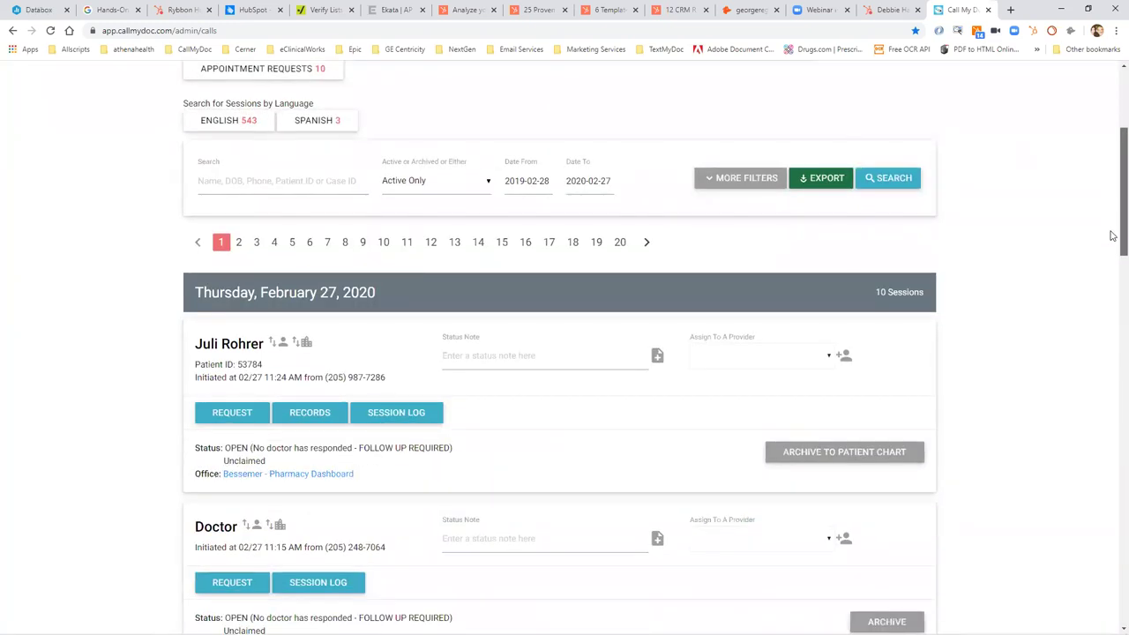
{"action": "scroll", "coordinate": [1112, 235], "scroll_direction": "down", "scroll_amount": 3}
{"action": "scroll", "coordinate": [1111, 302], "scroll_direction": "up", "scroll_amount": 6}
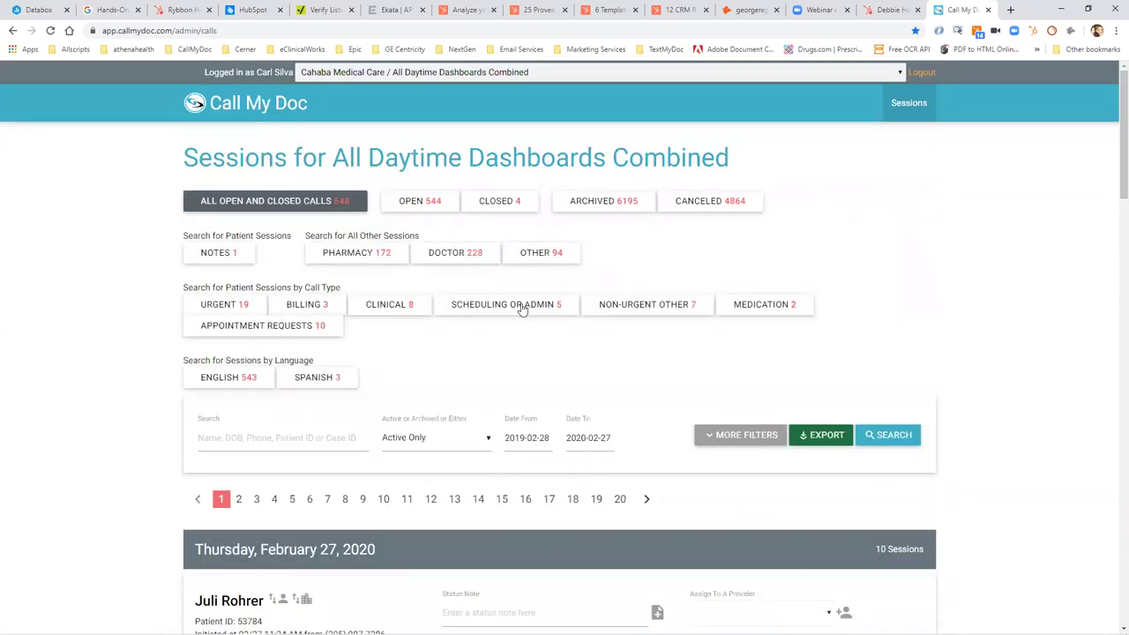
{"action": "left_click_drag", "start_coordinate": [227, 287], "coordinate": [371, 286]}
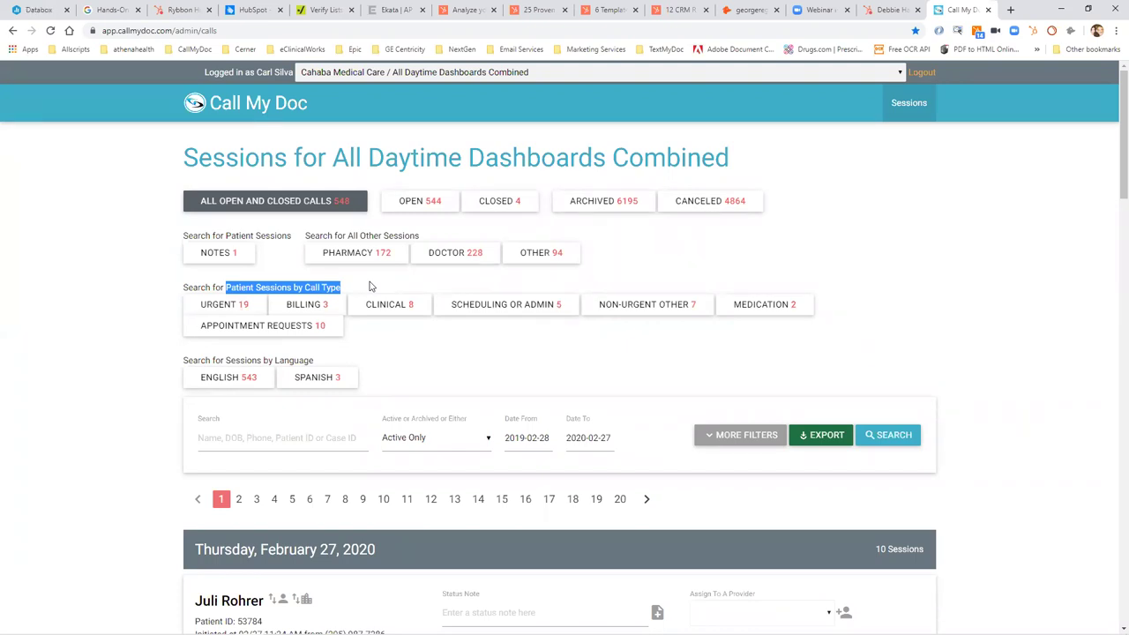
{"action": "left_click", "coordinate": [321, 305]}
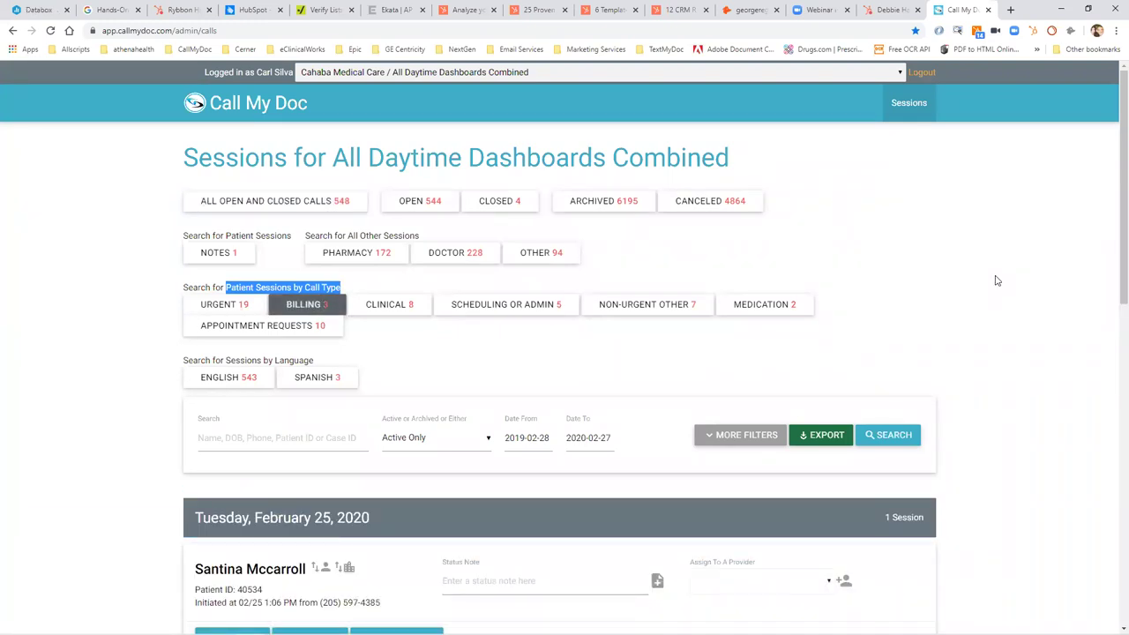
{"action": "left_click", "coordinate": [352, 237]}
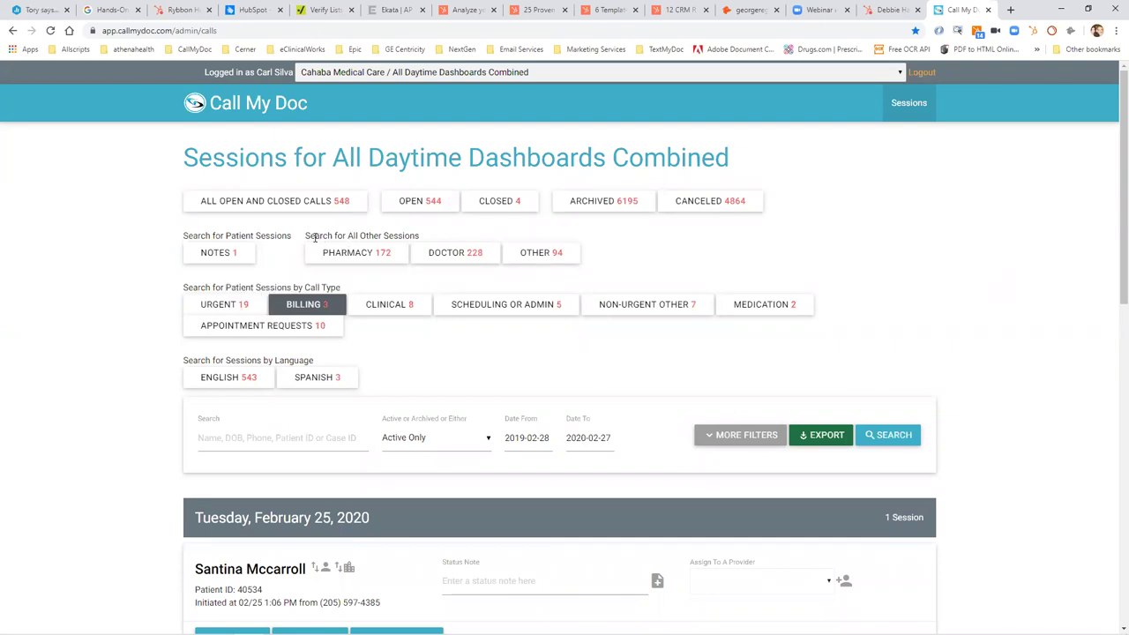
{"action": "left_click_drag", "start_coordinate": [305, 237], "coordinate": [420, 237]}
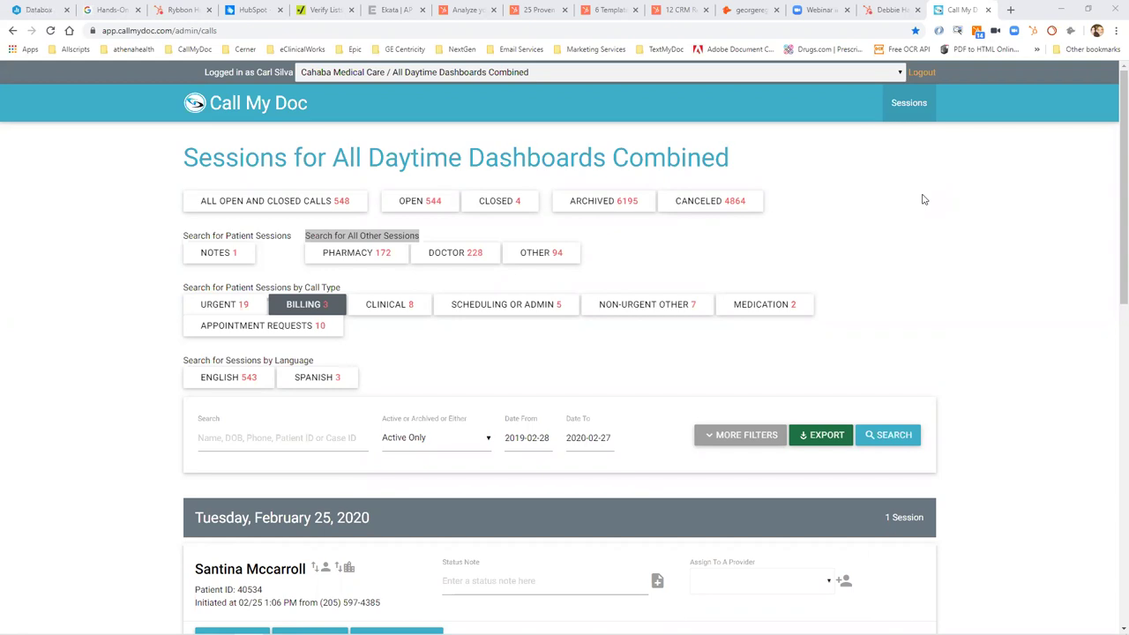
Switch the dashboard to Bessemer All Daytime Dashboards Combined.
{"action": "left_click", "coordinate": [899, 72]}
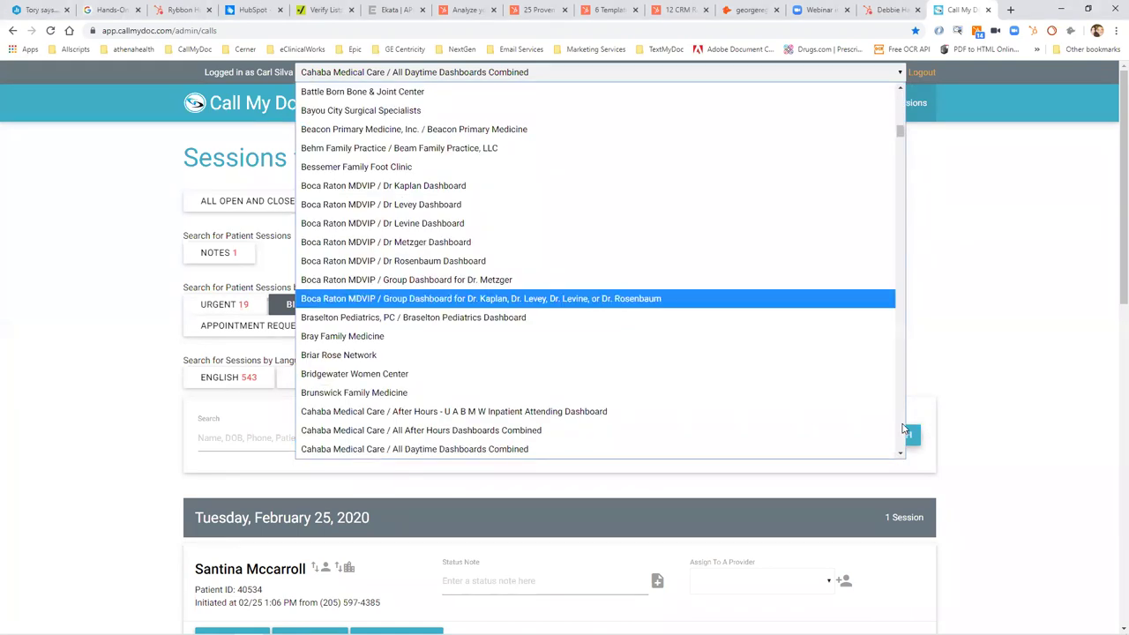
{"action": "left_click", "coordinate": [960, 361]}
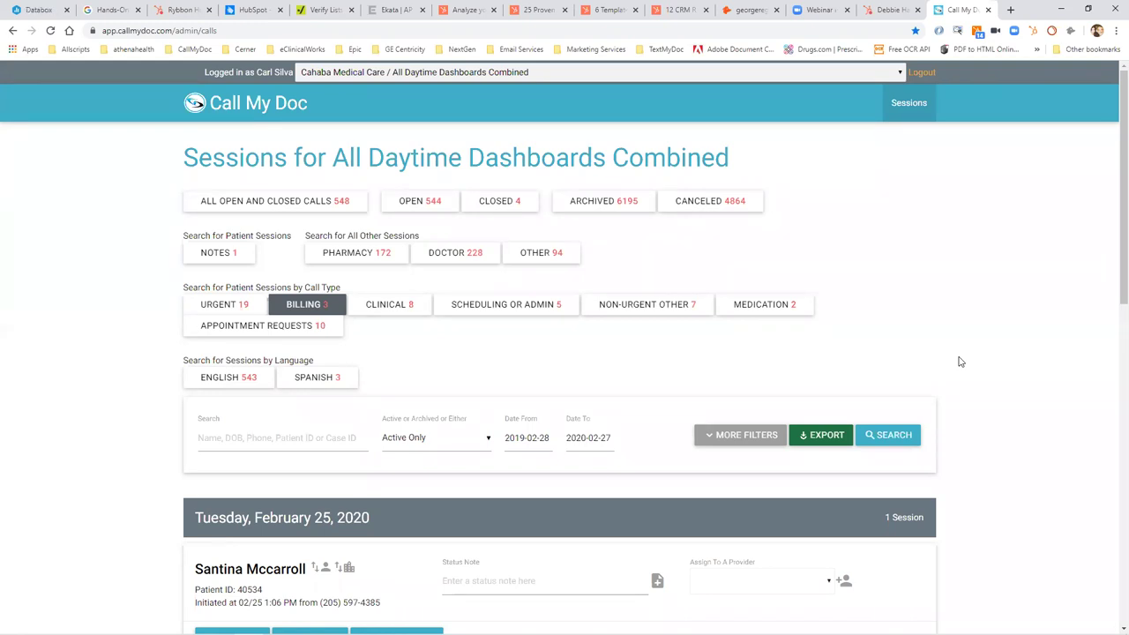
{"action": "left_click", "coordinate": [897, 80]}
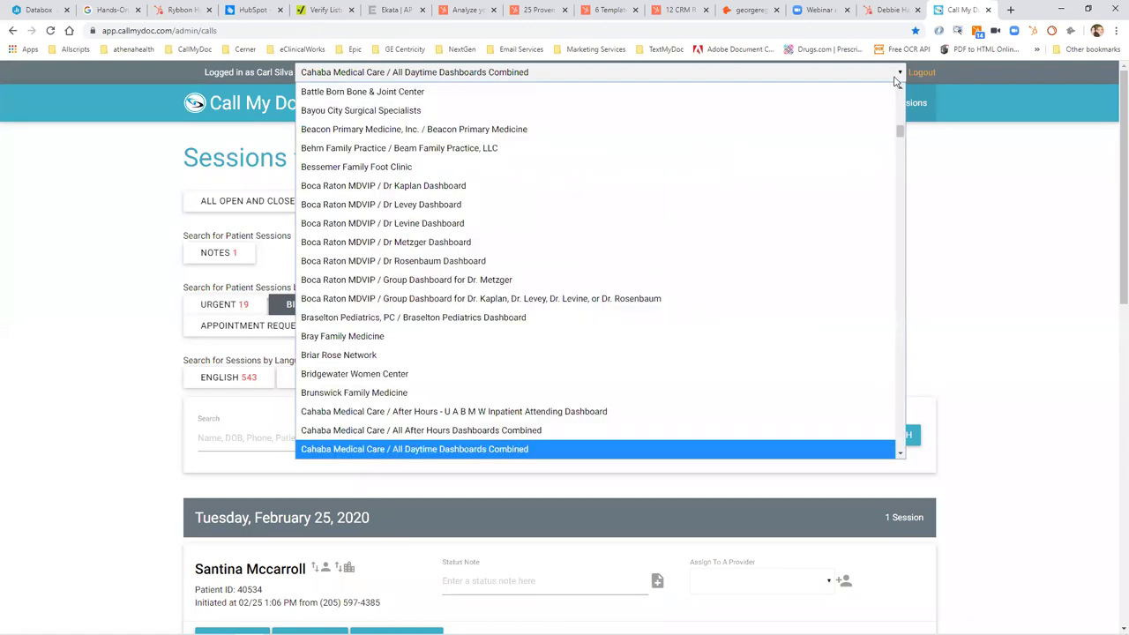
{"action": "left_click_drag", "start_coordinate": [901, 132], "coordinate": [901, 137]}
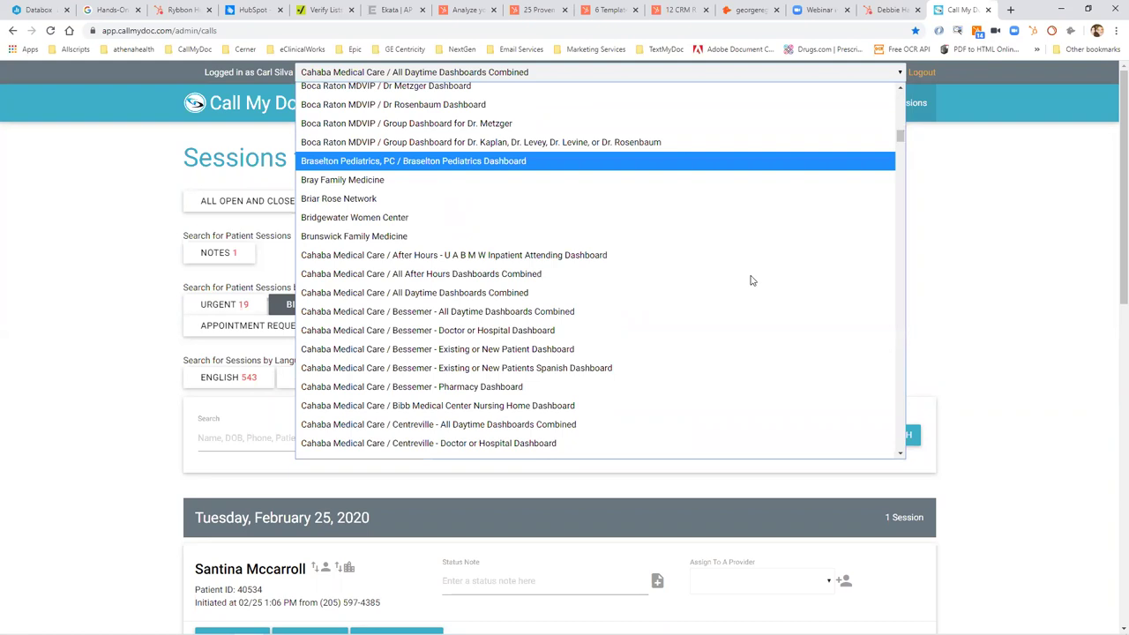
{"action": "left_click", "coordinate": [739, 311]}
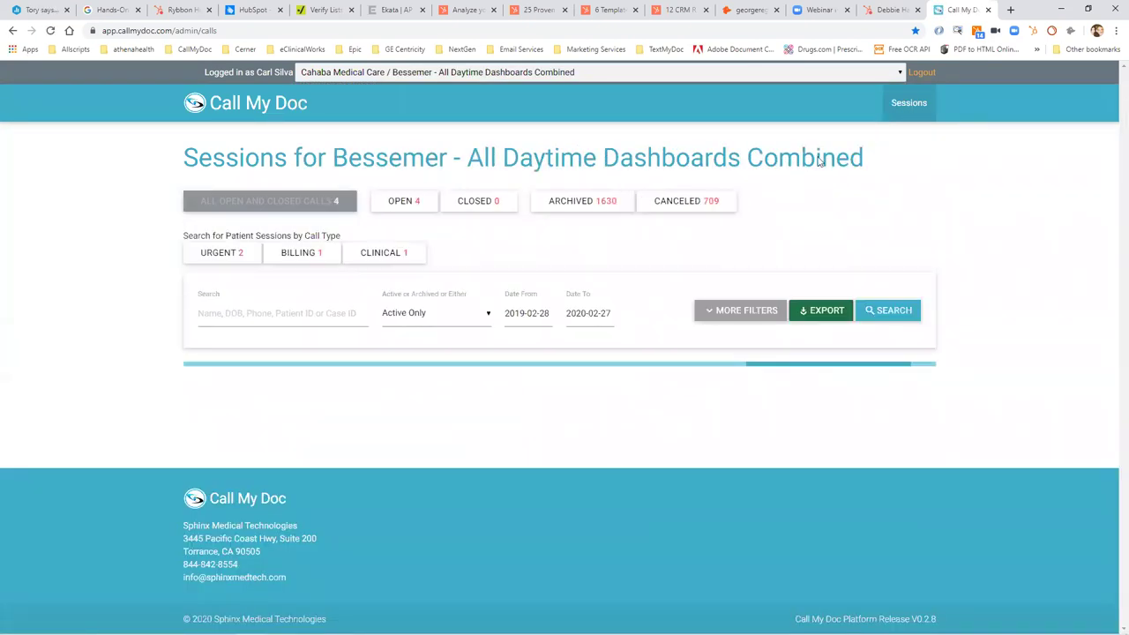
Choose Cahaba Medical Care / Bessemer - Existing or New Patient Dashboard.
{"action": "left_click", "coordinate": [899, 72]}
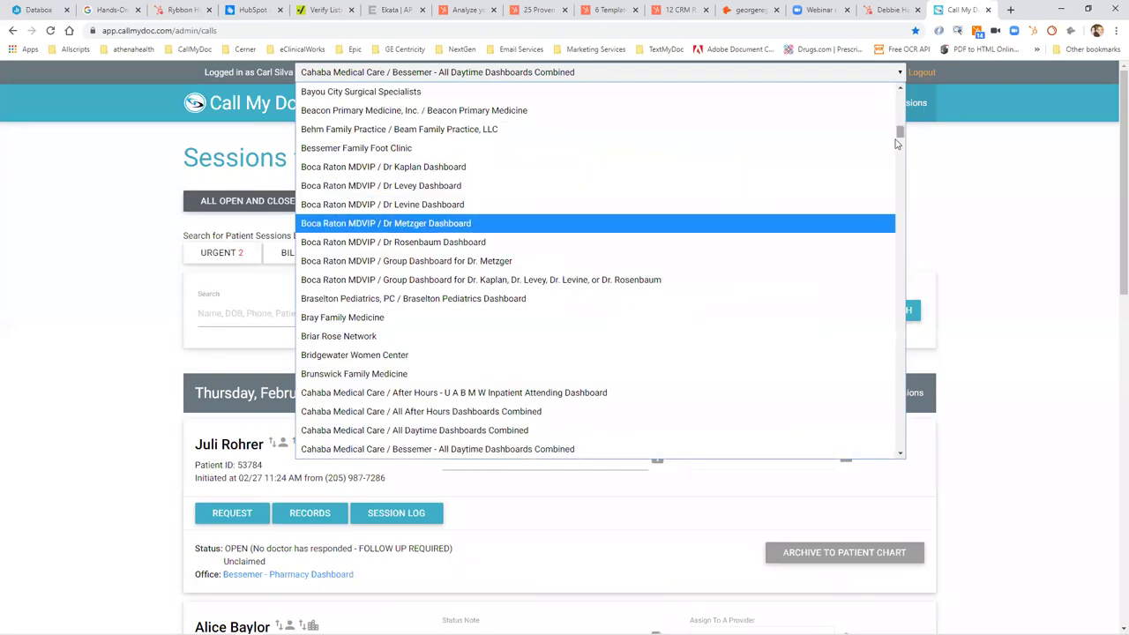
{"action": "left_click_drag", "start_coordinate": [900, 132], "coordinate": [900, 141]}
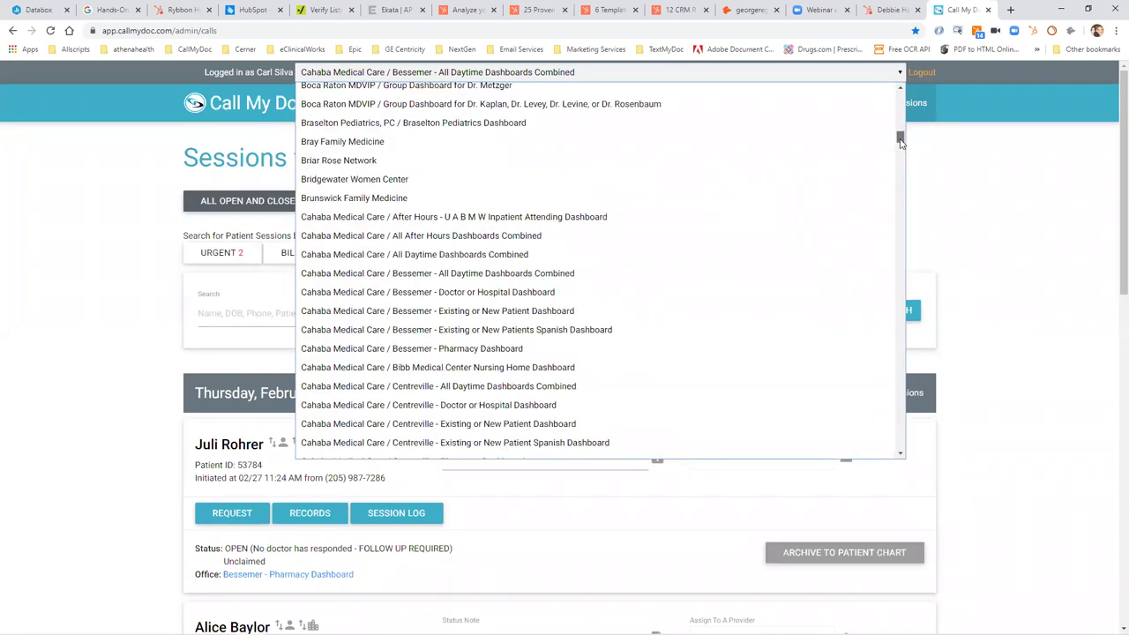
{"action": "left_click", "coordinate": [735, 282]}
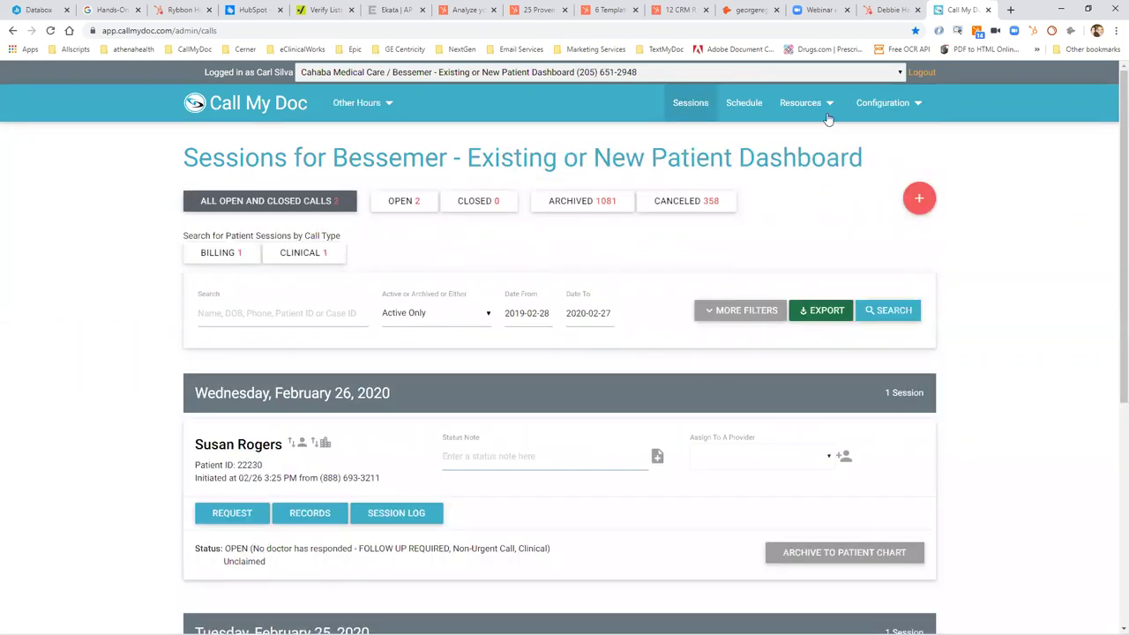
{"action": "left_click", "coordinate": [829, 119]}
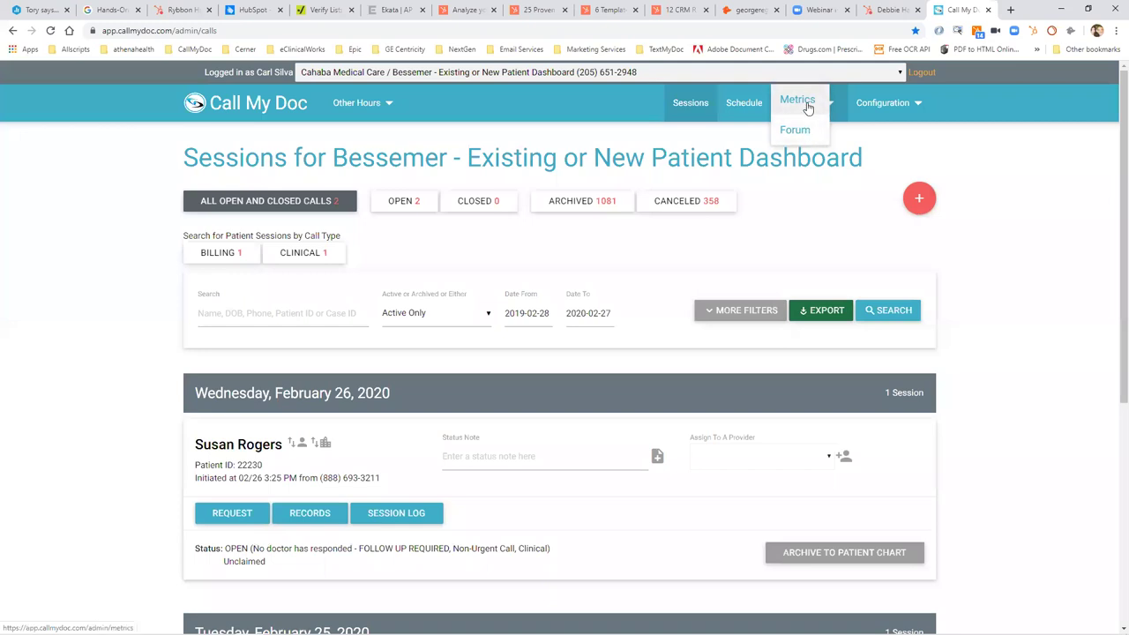
Open Resources > Metrics and scroll through the calls by hour, weekday, type and age charts.
{"action": "left_click", "coordinate": [798, 100]}
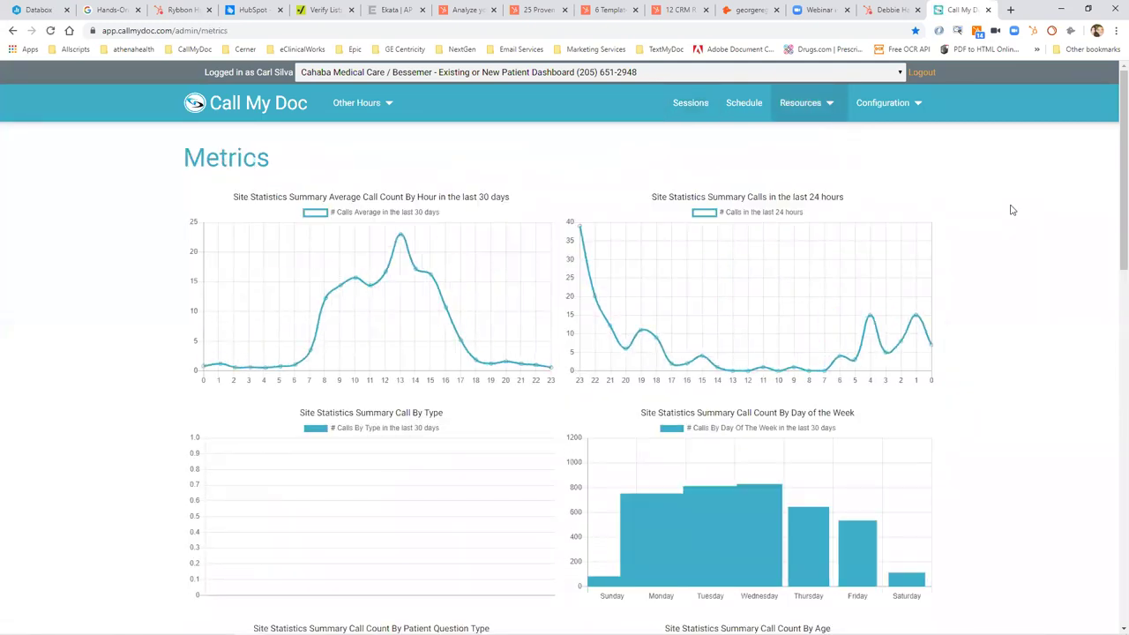
{"action": "right_click", "coordinate": [1113, 256]}
{"action": "left_click", "coordinate": [1020, 214]}
{"action": "scroll", "coordinate": [1021, 213], "scroll_direction": "down", "scroll_amount": 6}
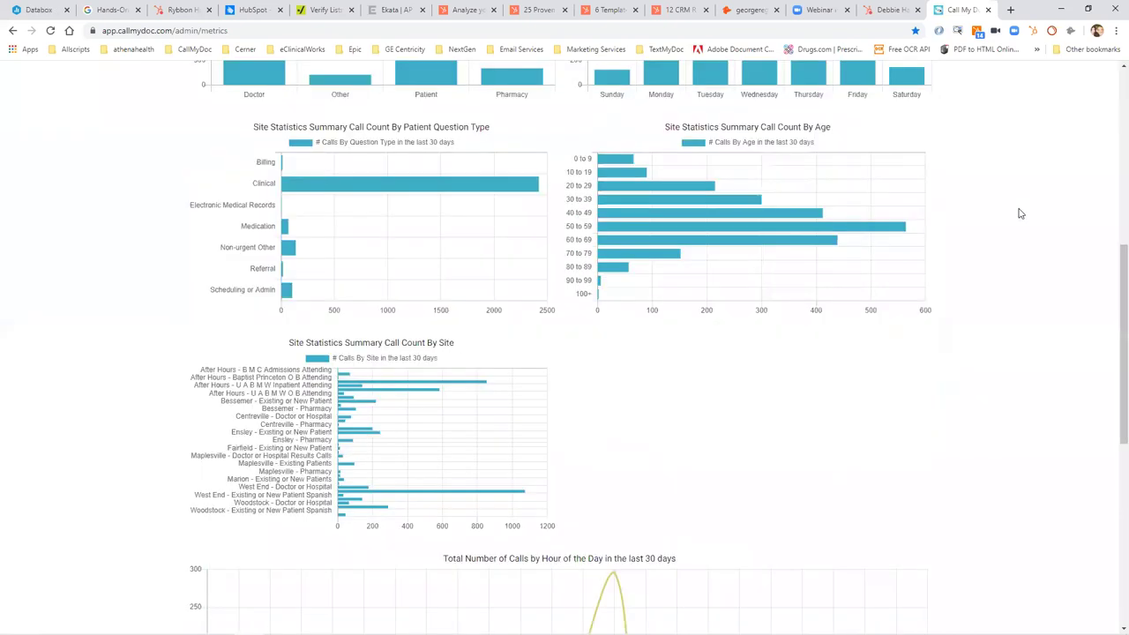
{"action": "scroll", "coordinate": [1020, 213], "scroll_direction": "down", "scroll_amount": 6}
{"action": "scroll", "coordinate": [1020, 213], "scroll_direction": "up", "scroll_amount": 2}
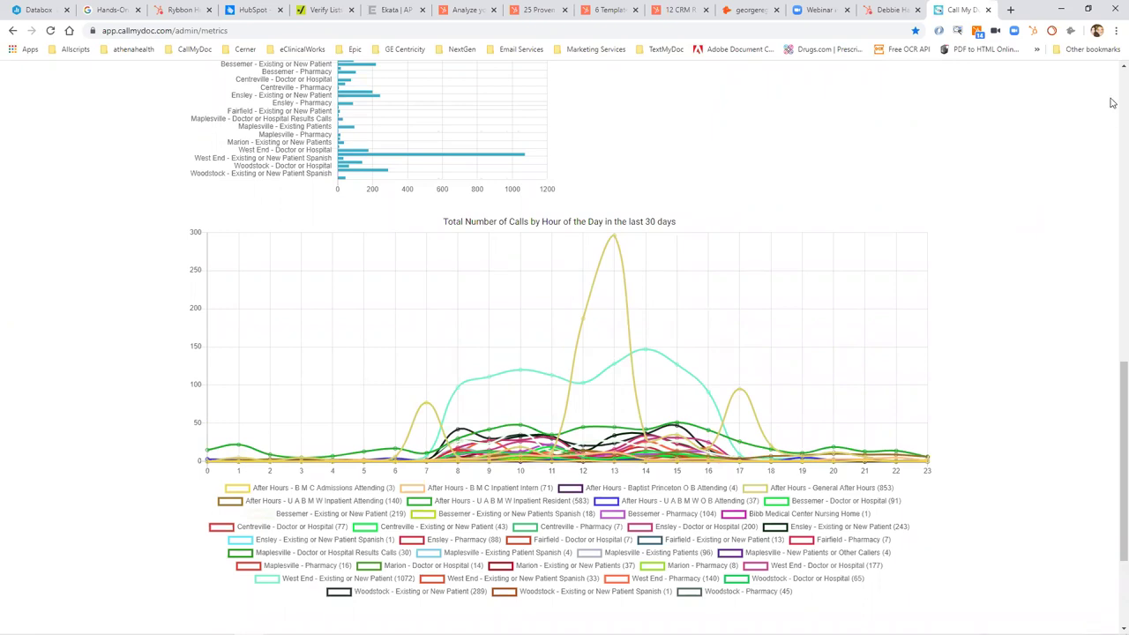
{"action": "scroll", "coordinate": [1114, 104], "scroll_direction": "up", "scroll_amount": 10}
{"action": "left_click", "coordinate": [790, 76]}
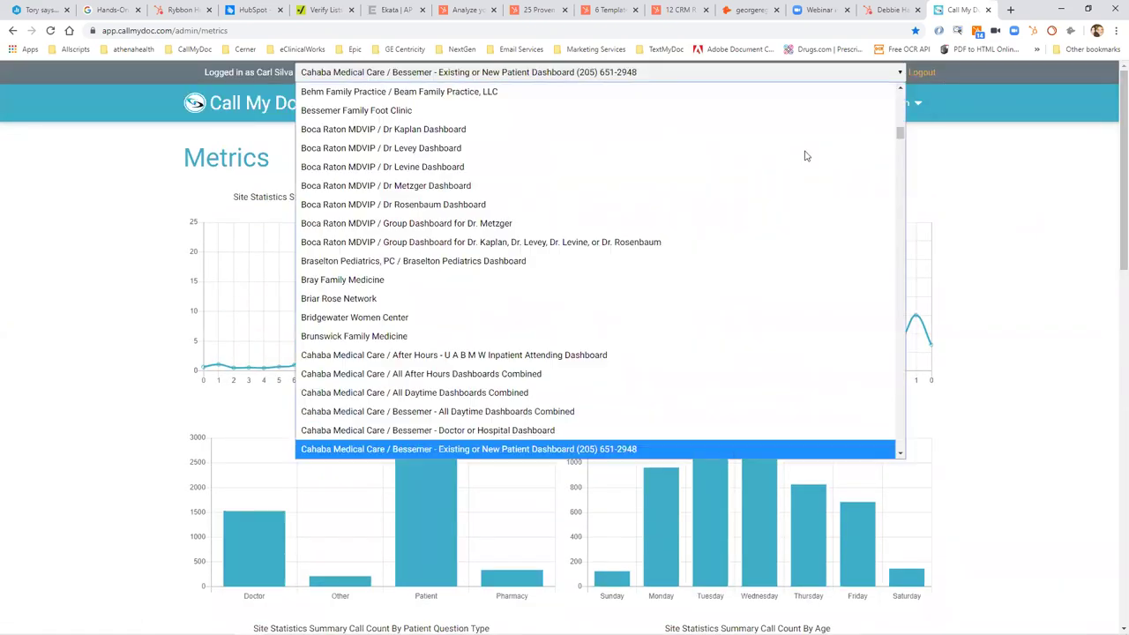
Select Cahaba Medical Care / After Hours - Baptist Princeton After Hours Dashboard.
{"action": "left_click_drag", "start_coordinate": [900, 131], "coordinate": [898, 145]}
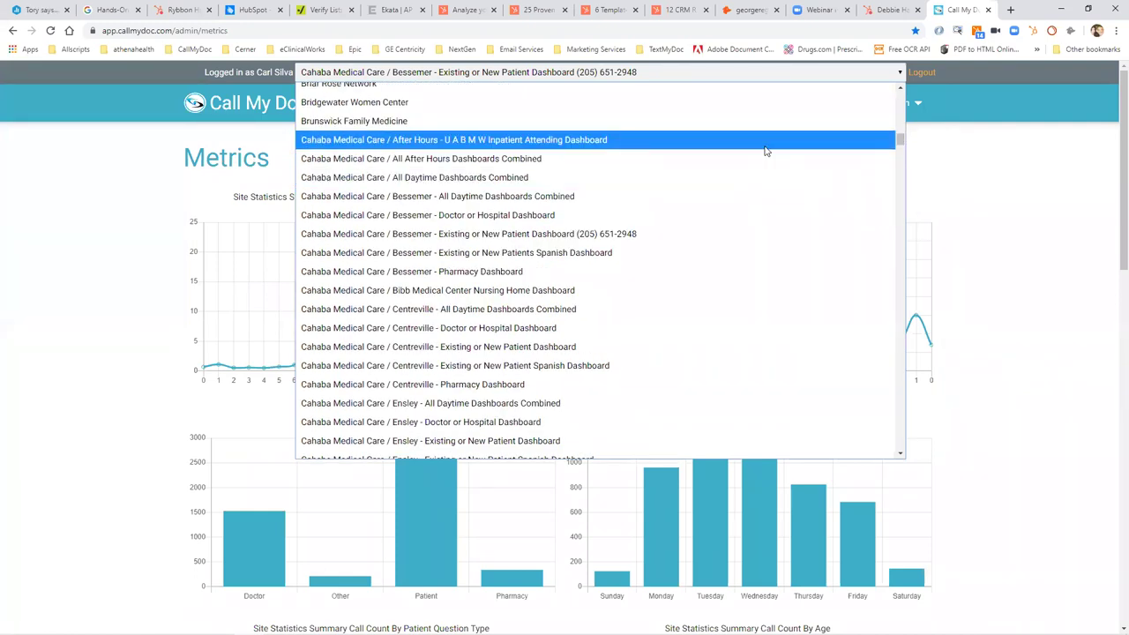
{"action": "key", "text": "Down"}
{"action": "key", "text": "Down"}
{"action": "key", "text": "Down"}
{"action": "key", "text": "Down"}
{"action": "key", "text": "Down"}
{"action": "key", "text": "Down"}
{"action": "key", "text": "Down"}
{"action": "key", "text": "Down"}
{"action": "key", "text": "Up"}
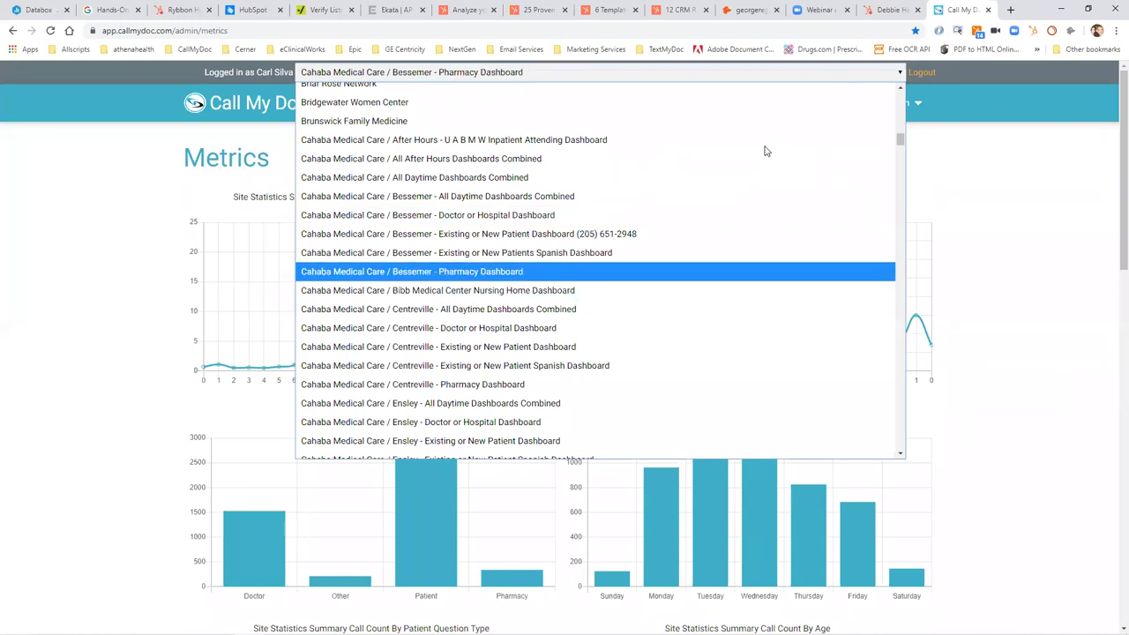
{"action": "key", "text": "Up"}
{"action": "key", "text": "Up"}
{"action": "key", "text": "Up"}
{"action": "key", "text": "Up"}
{"action": "key", "text": "Up"}
{"action": "key", "text": "Up"}
{"action": "key", "text": "Down"}
{"action": "key", "text": "Down"}
{"action": "key", "text": "Down"}
{"action": "key", "text": "Down"}
{"action": "key", "text": "Down"}
{"action": "key", "text": "Down"}
{"action": "key", "text": "Down"}
{"action": "key", "text": "Down"}
{"action": "key", "text": "Down"}
{"action": "key", "text": "Down"}
{"action": "key", "text": "Down"}
{"action": "key", "text": "Down"}
{"action": "key", "text": "Down"}
{"action": "key", "text": "Down"}
{"action": "key", "text": "Down"}
{"action": "key", "text": "Down"}
{"action": "key", "text": "Down"}
{"action": "key", "text": "Down"}
{"action": "key", "text": "Down"}
{"action": "key", "text": "Down"}
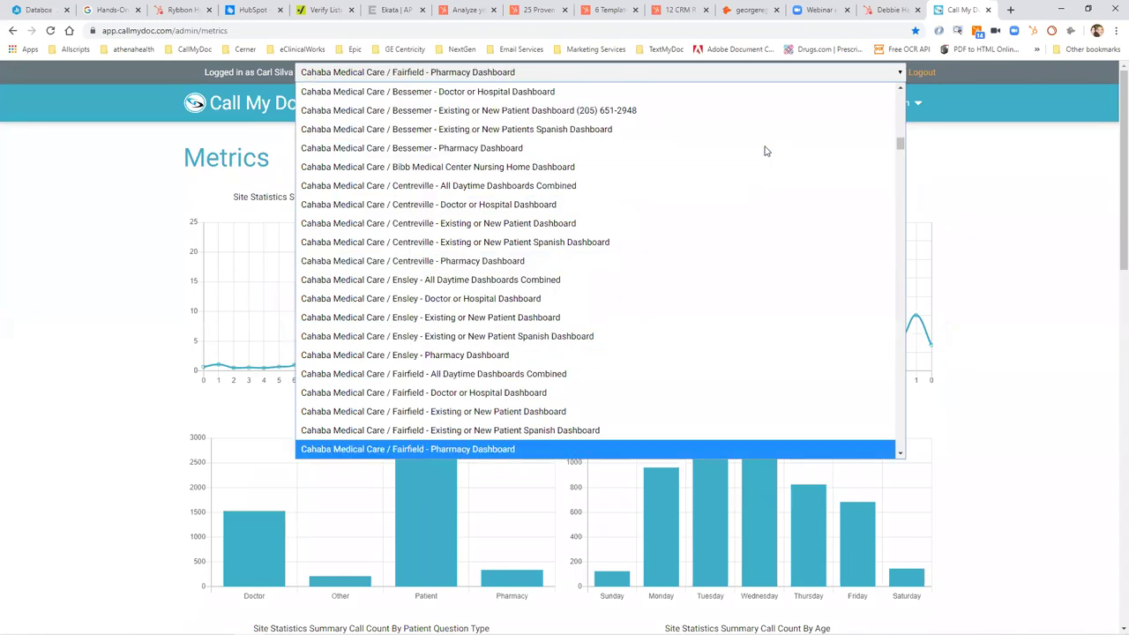
{"action": "key", "text": "Down"}
{"action": "key", "text": "Down"}
{"action": "key", "text": "Down"}
{"action": "key", "text": "Down"}
{"action": "key", "text": "Down"}
{"action": "key", "text": "Down"}
{"action": "key", "text": "Down"}
{"action": "key", "text": "Down"}
{"action": "key", "text": "Down"}
{"action": "key", "text": "Down"}
{"action": "key", "text": "Down"}
{"action": "key", "text": "Down"}
{"action": "key", "text": "Down"}
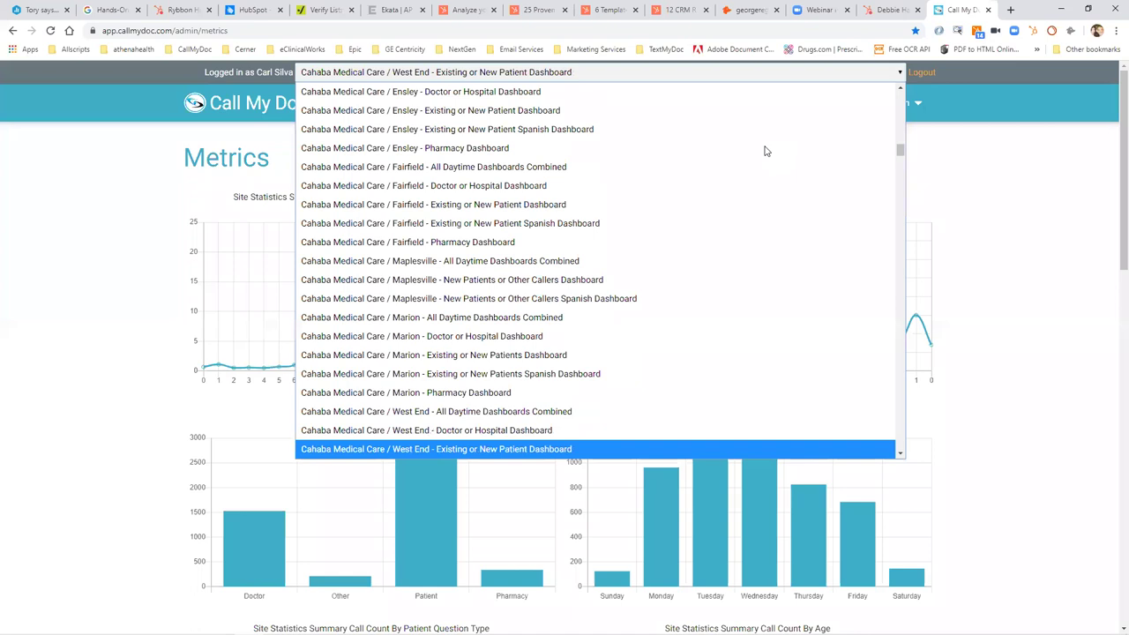
{"action": "key", "text": "Down"}
{"action": "key", "text": "Down"}
{"action": "key", "text": "Down"}
{"action": "key", "text": "Down"}
{"action": "key", "text": "Down"}
{"action": "key", "text": "Down"}
{"action": "key", "text": "Down"}
{"action": "key", "text": "Down"}
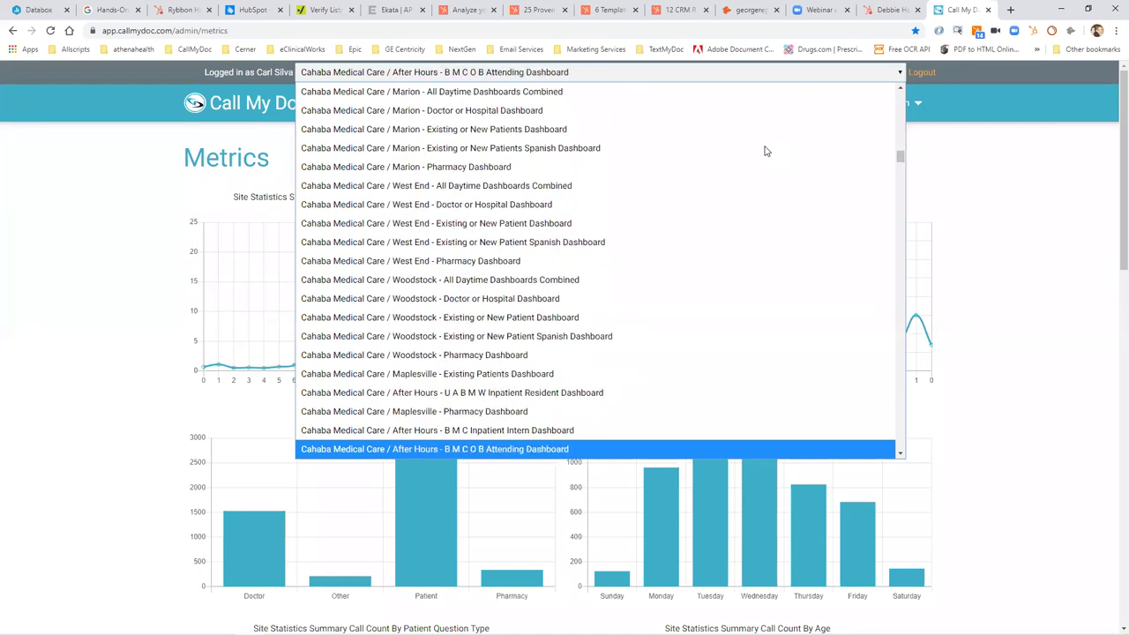
{"action": "key", "text": "Up"}
{"action": "key", "text": "Up"}
{"action": "key", "text": "Up"}
{"action": "key", "text": "Up"}
{"action": "key", "text": "Down"}
{"action": "key", "text": "Down"}
{"action": "key", "text": "Down"}
{"action": "key", "text": "Down"}
{"action": "key", "text": "Down"}
{"action": "key", "text": "Down"}
{"action": "key", "text": "Down"}
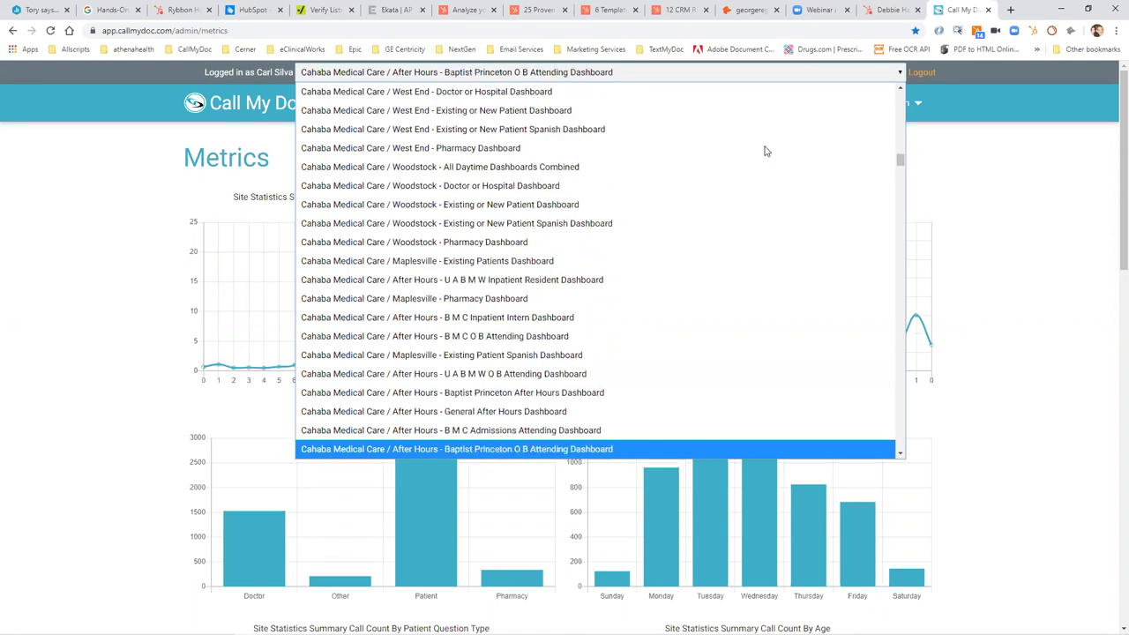
{"action": "key", "text": "Up"}
{"action": "key", "text": "Up"}
{"action": "key", "text": "Up"}
{"action": "key", "text": "Up"}
{"action": "key", "text": "Down"}
{"action": "key", "text": "Down"}
{"action": "key", "text": "Down"}
{"action": "key", "text": "Down"}
{"action": "key", "text": "Down"}
{"action": "key", "text": "Up"}
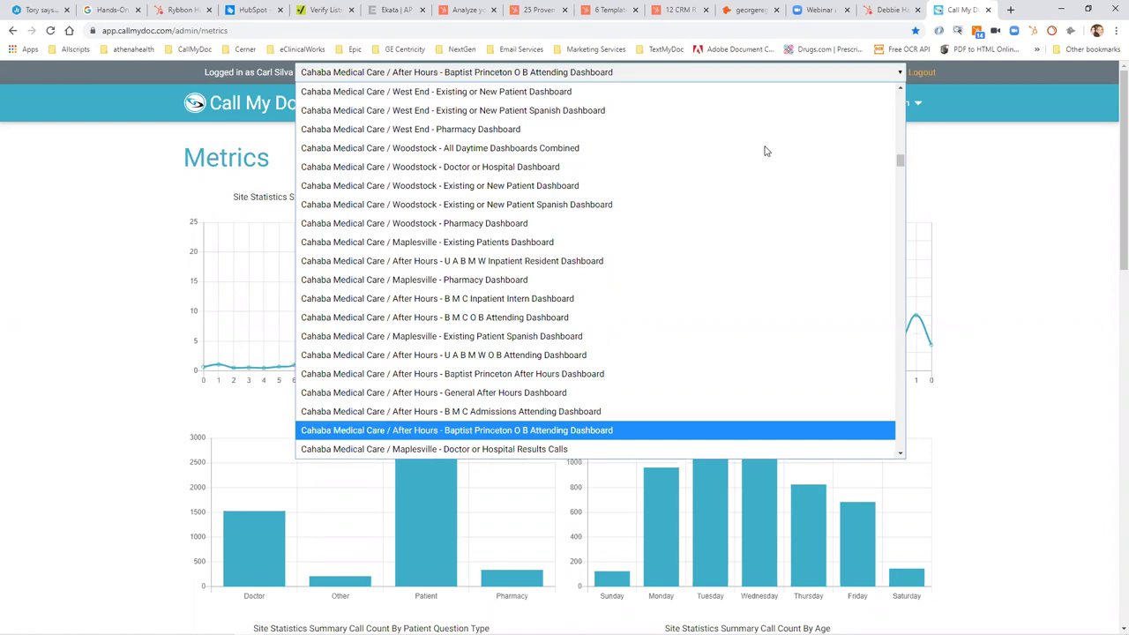
{"action": "key", "text": "Up"}
{"action": "key", "text": "Up"}
{"action": "key", "text": "Up"}
{"action": "key", "text": "Return"}
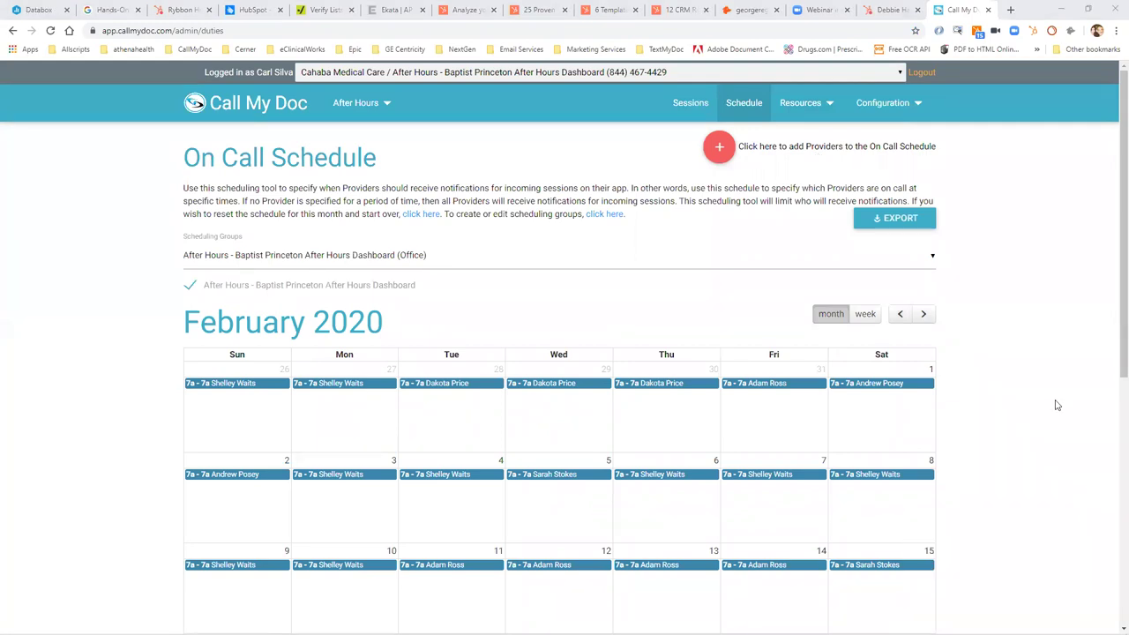
Dismiss the HubSpot and Outlook notifications and open the Baptist Princeton After Hours sessions list.
{"action": "left_click", "coordinate": [1109, 521]}
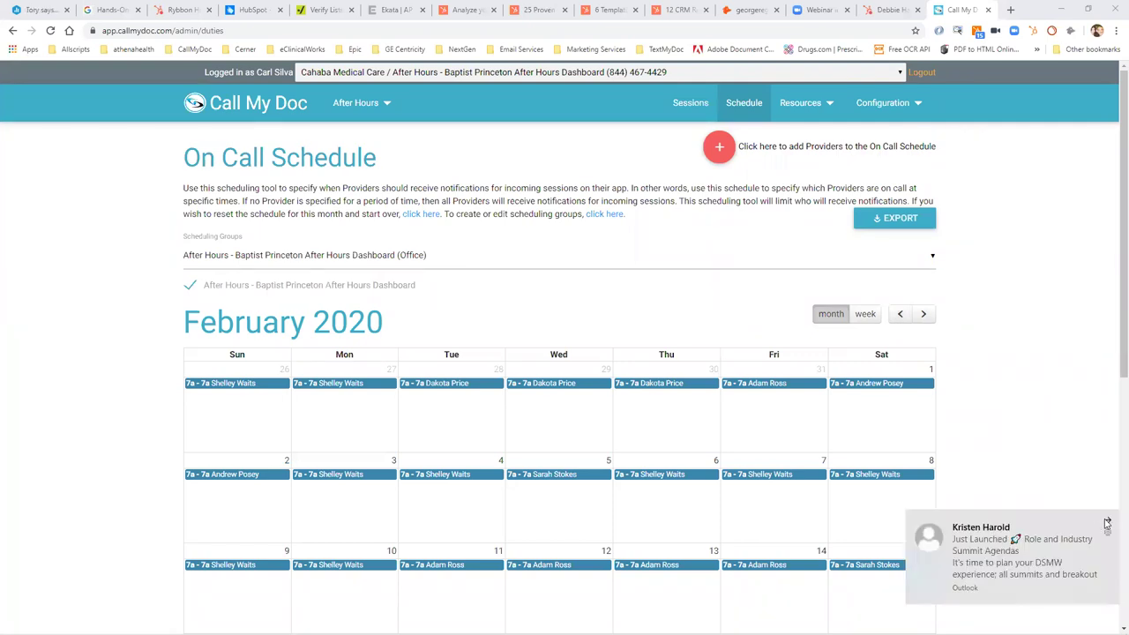
{"action": "left_click", "coordinate": [1108, 523]}
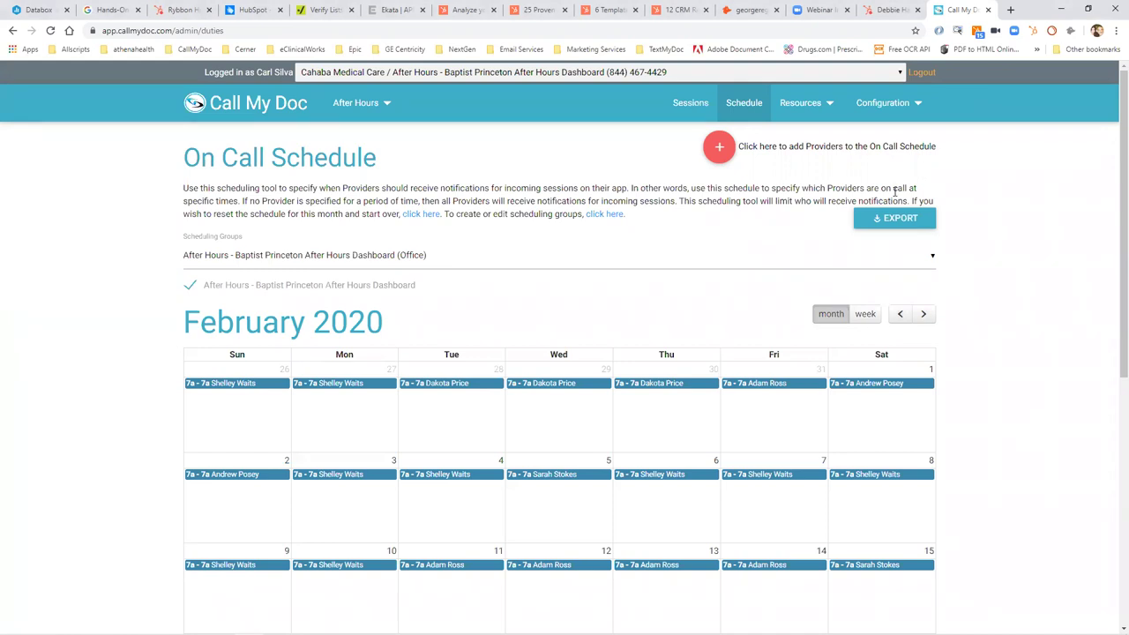
{"action": "left_click", "coordinate": [698, 109]}
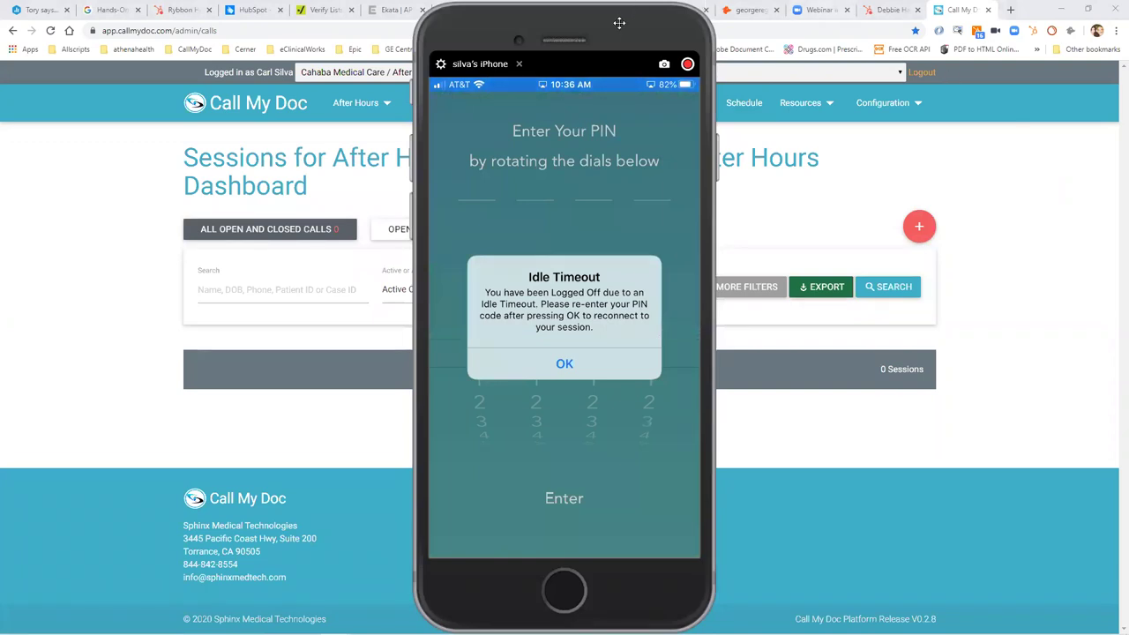
{"action": "left_click_drag", "start_coordinate": [619, 22], "coordinate": [134, 22]}
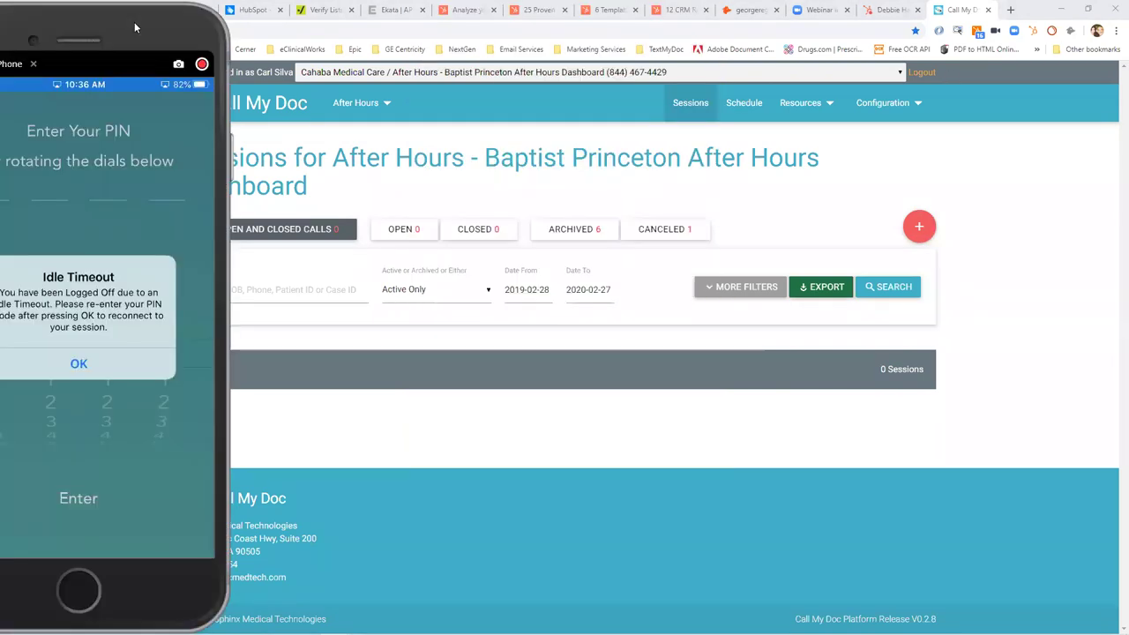
{"action": "left_click", "coordinate": [891, 73]}
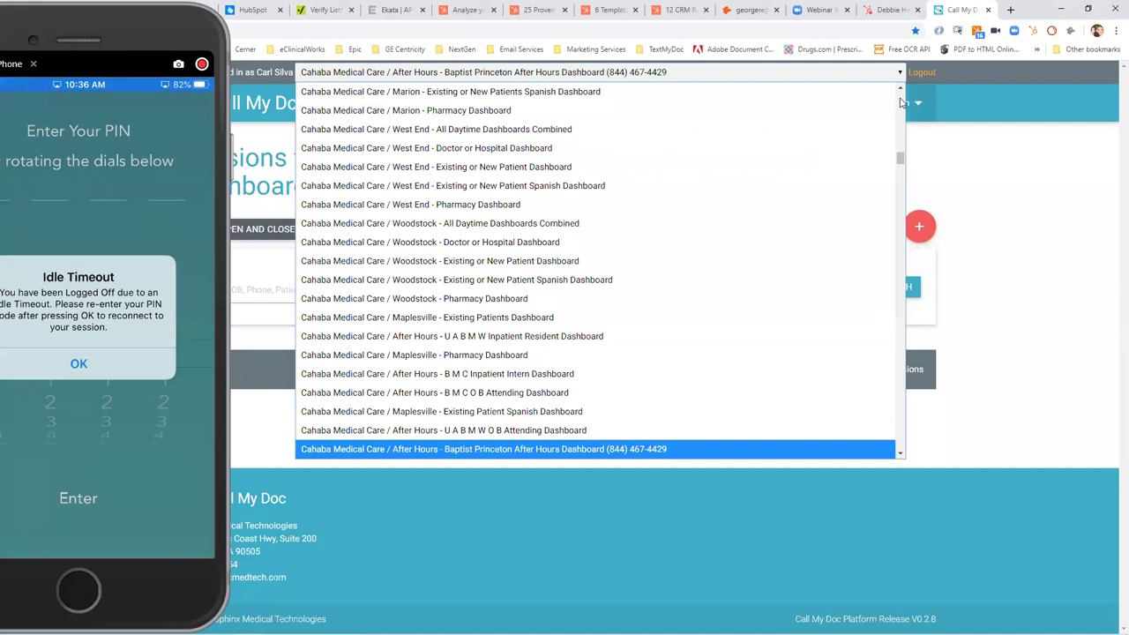
{"action": "left_click", "coordinate": [901, 103]}
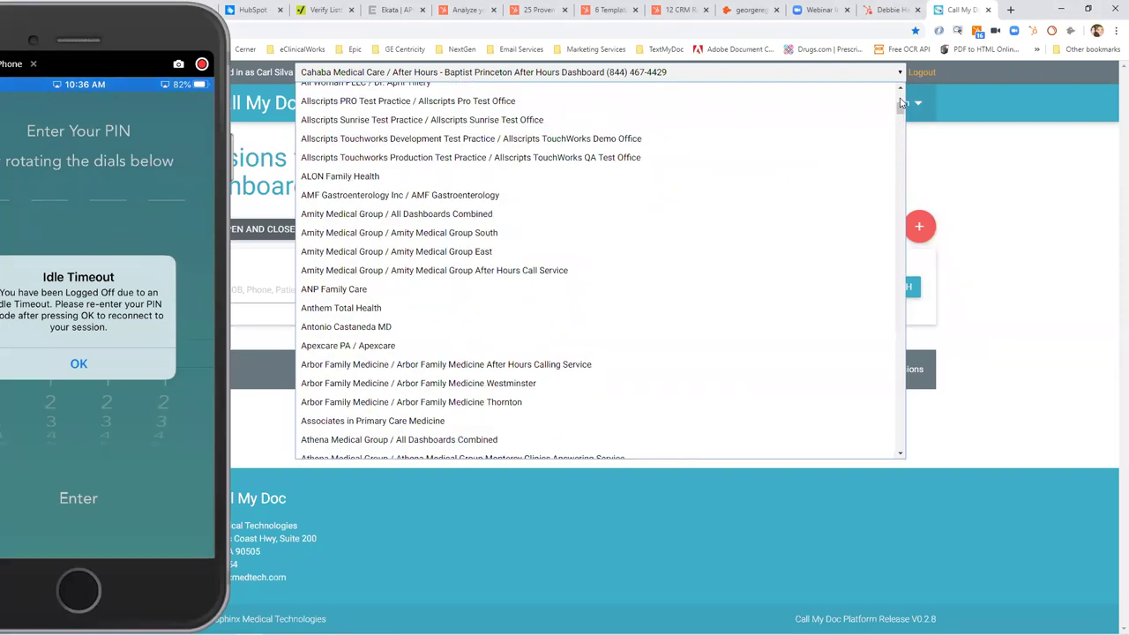
{"action": "left_click", "coordinate": [802, 141]}
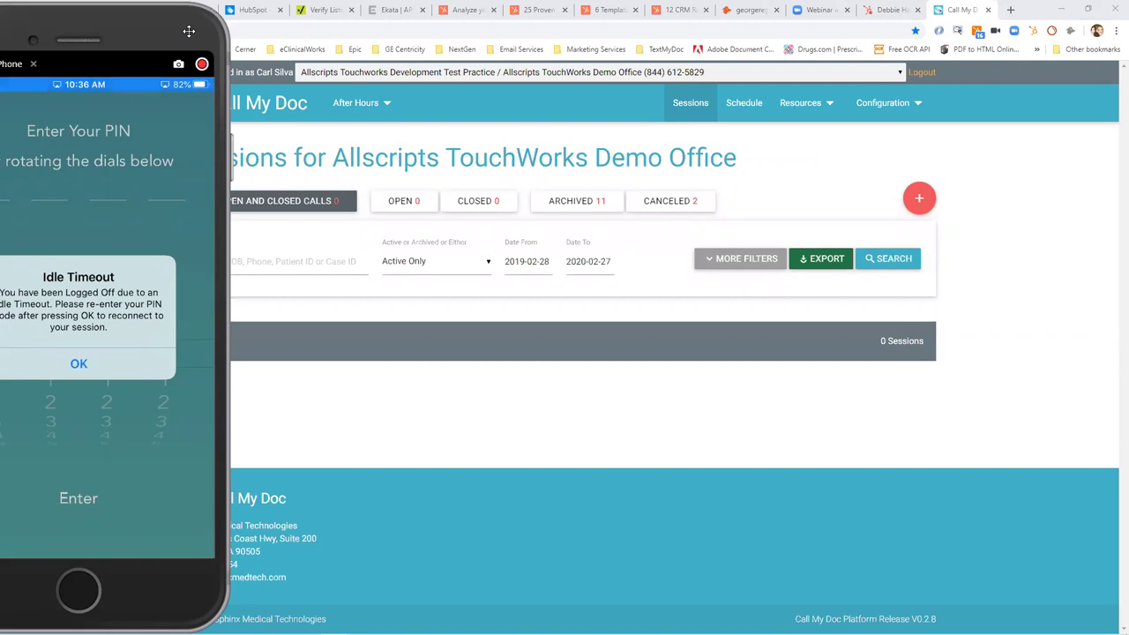
{"action": "left_click_drag", "start_coordinate": [189, 31], "coordinate": [140, 33]}
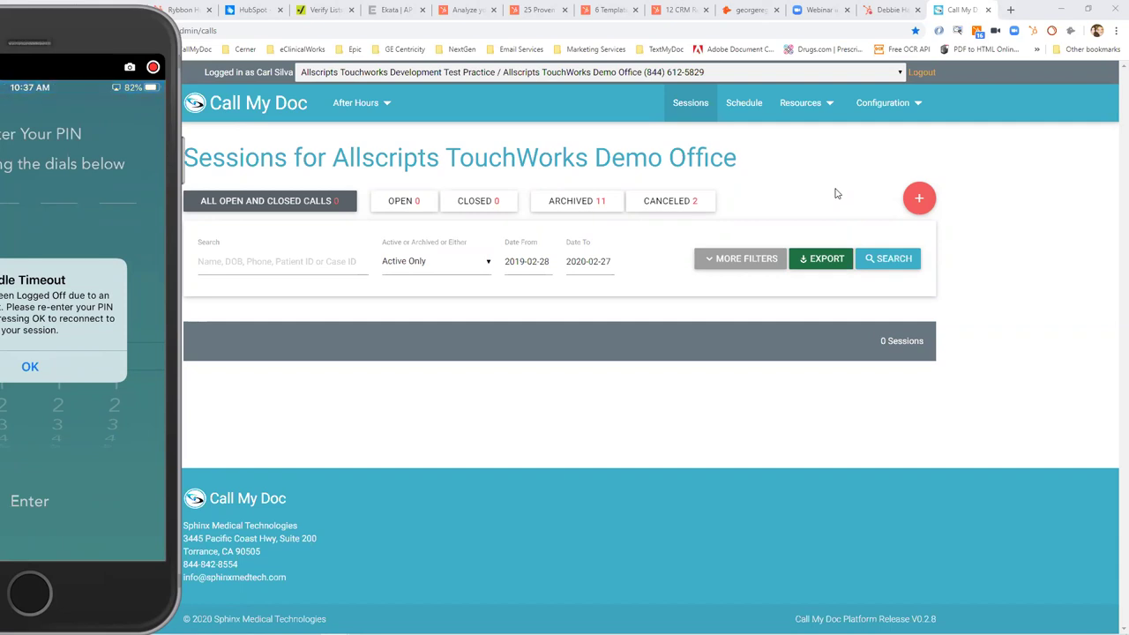
Start a new Patient-type page and attach the patient found by surname search.
{"action": "left_click", "coordinate": [917, 197]}
{"action": "left_click", "coordinate": [543, 198]}
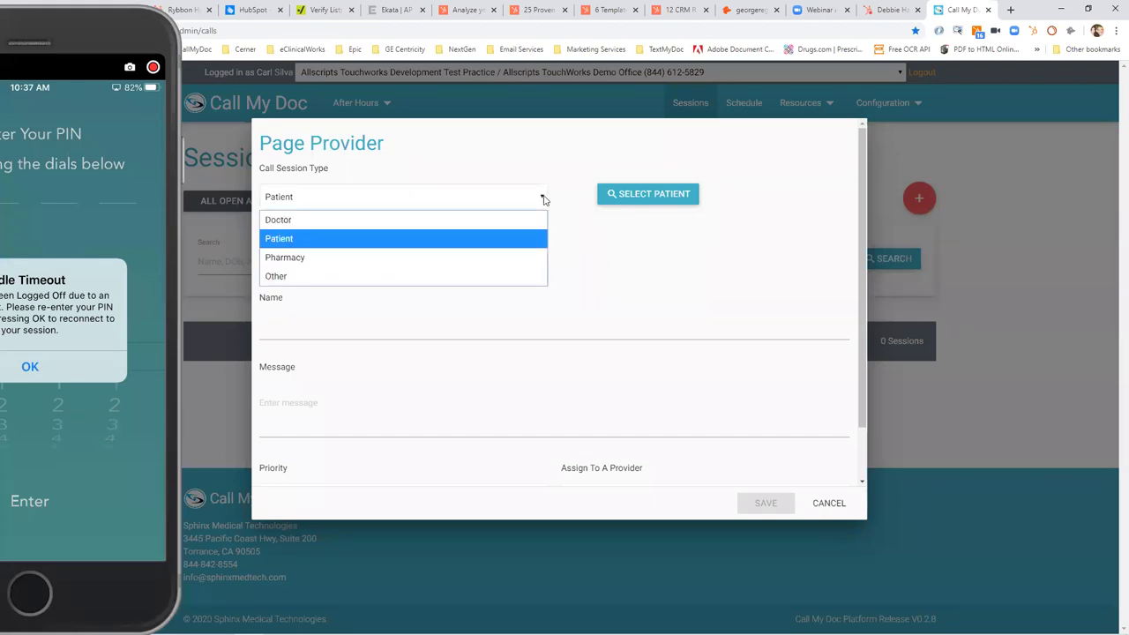
{"action": "left_click", "coordinate": [488, 239]}
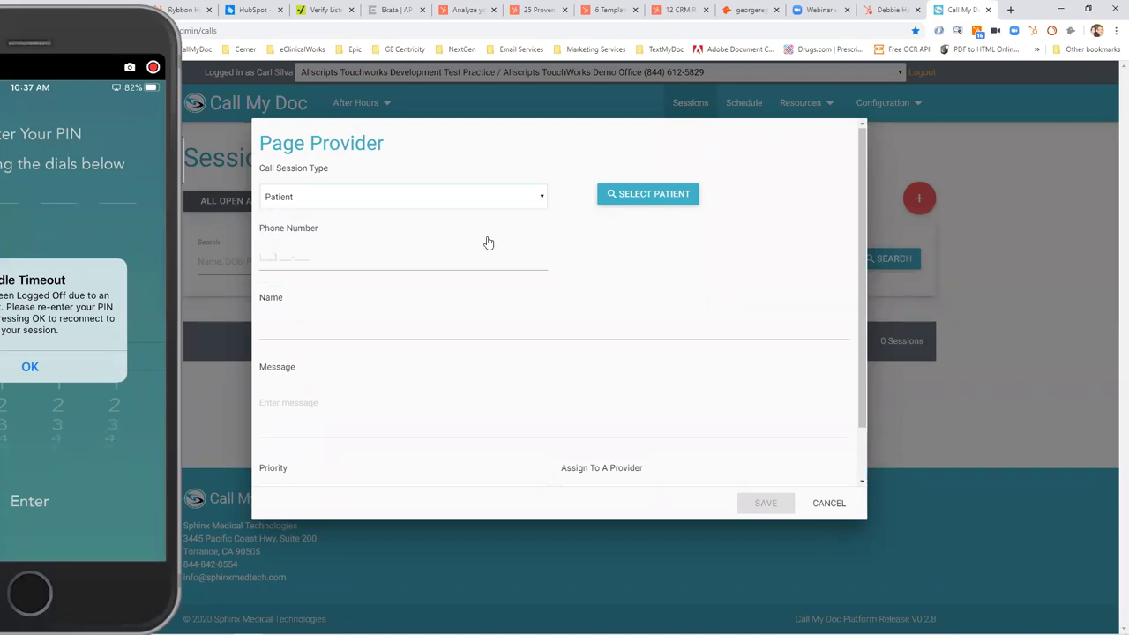
{"action": "left_click", "coordinate": [648, 193]}
{"action": "left_click", "coordinate": [555, 174]}
{"action": "type", "text": "silva"}
{"action": "left_click", "coordinate": [820, 174]}
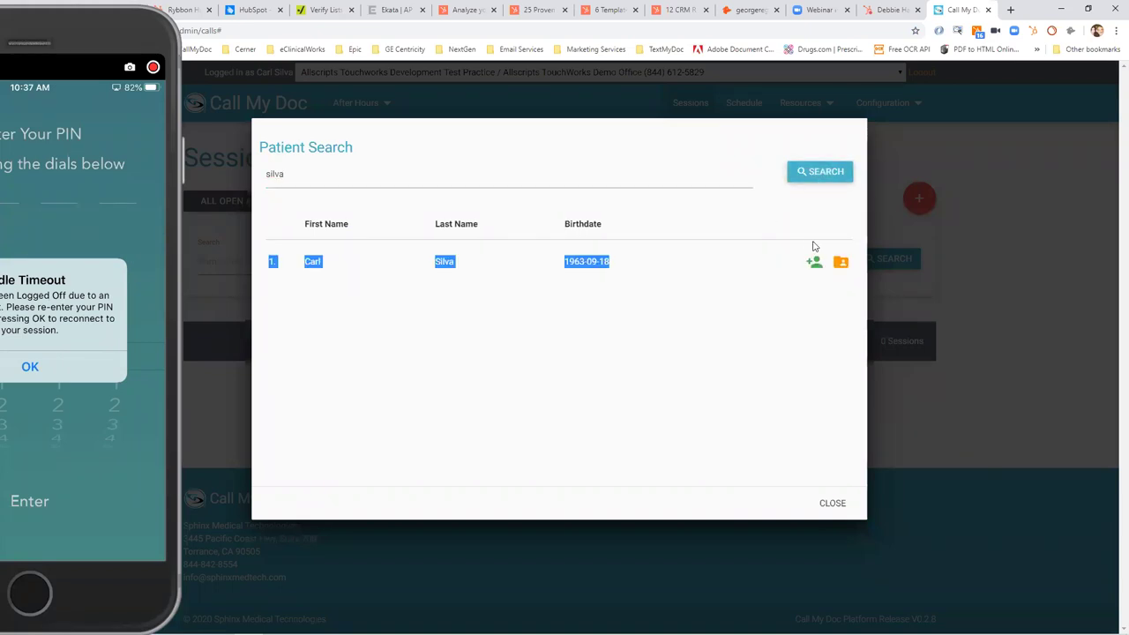
{"action": "left_click", "coordinate": [813, 262]}
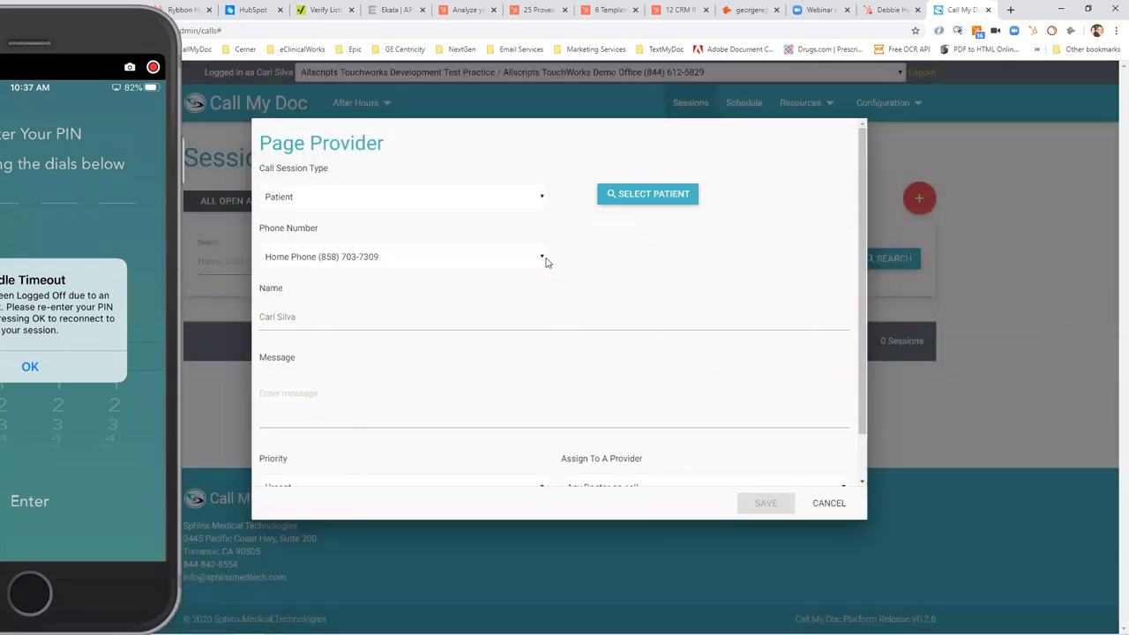
Set the callback Phone Number to Other and enter the alternate phone number.
{"action": "left_click", "coordinate": [541, 257]}
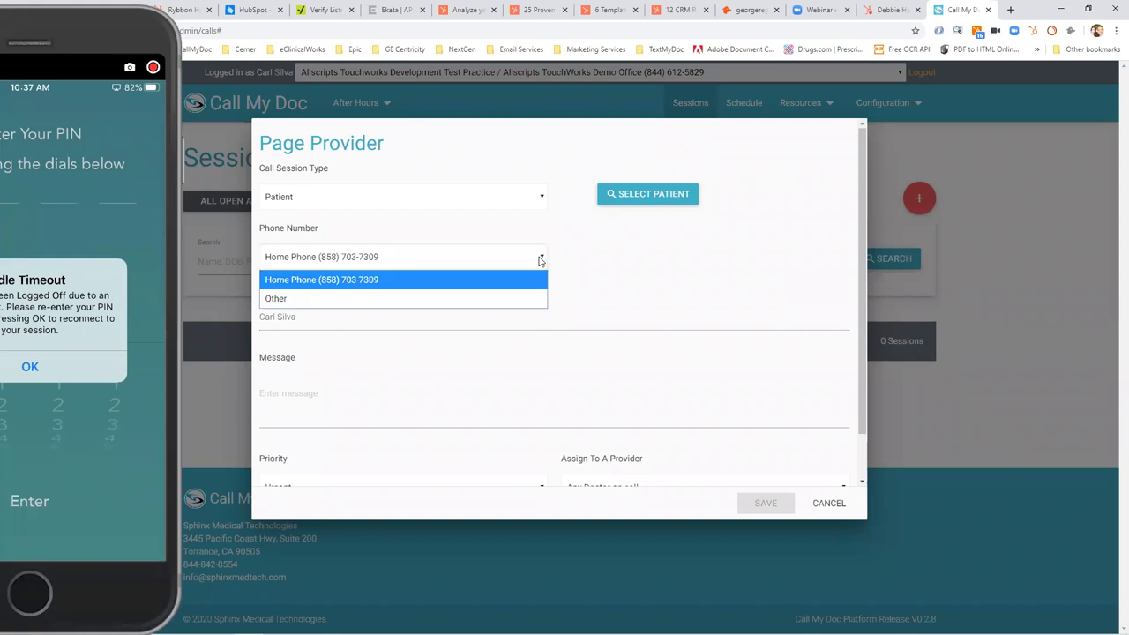
{"action": "left_click", "coordinate": [499, 299]}
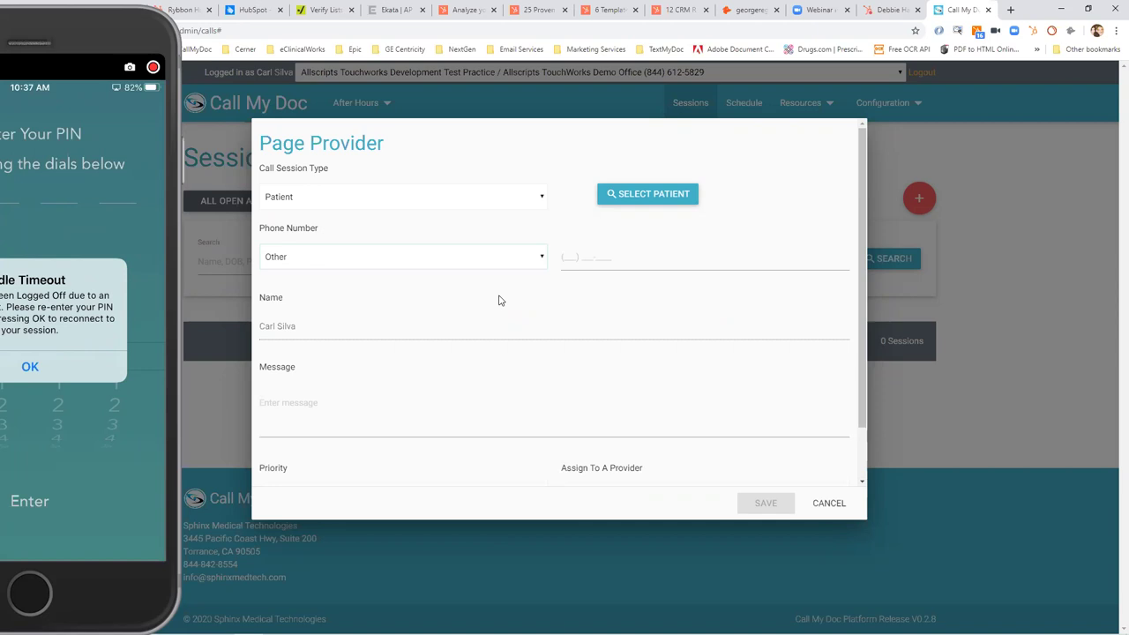
{"action": "left_click", "coordinate": [623, 255]}
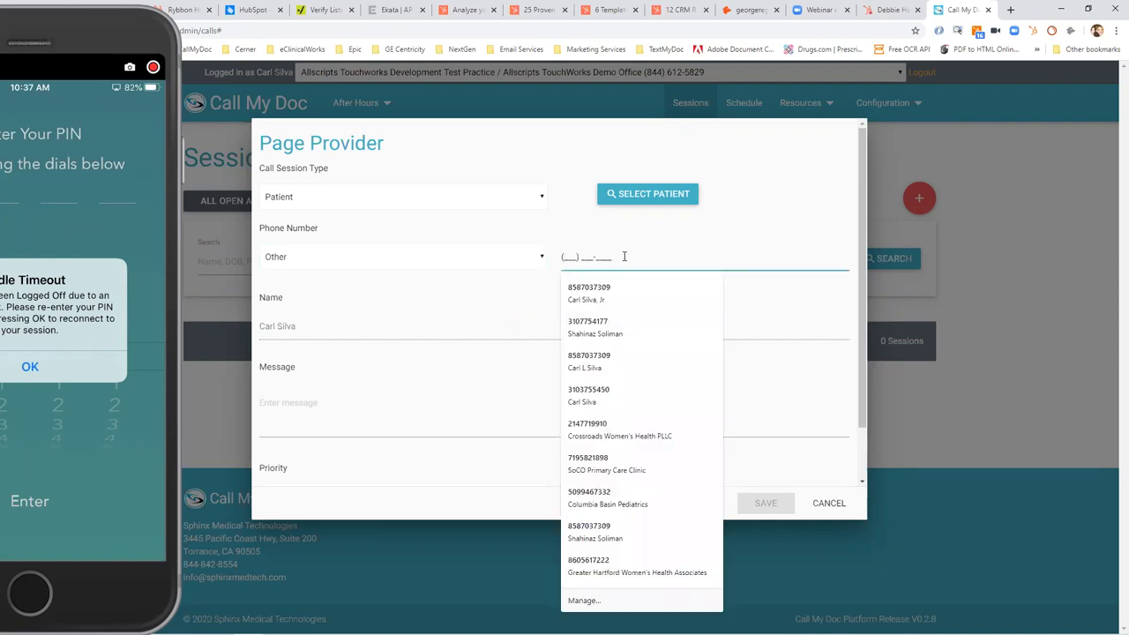
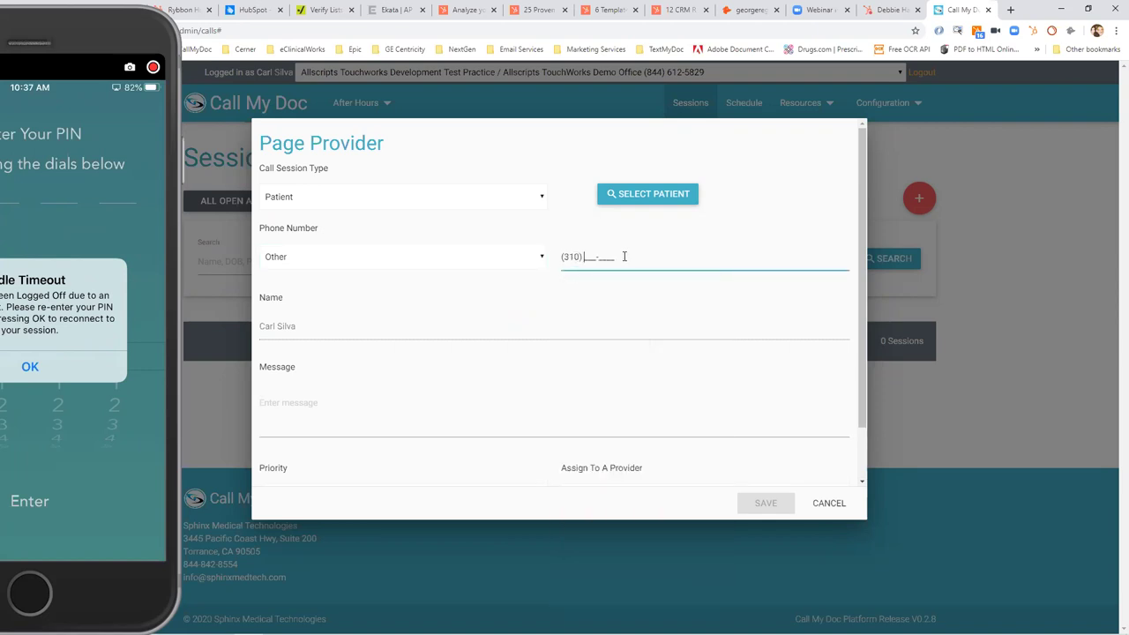
Write the message: patient just admitted to Torrance Memorial, please call and ask for room 710.
{"action": "scroll", "coordinate": [863, 470], "scroll_direction": "down", "scroll_amount": 1}
{"action": "left_click", "coordinate": [441, 361]}
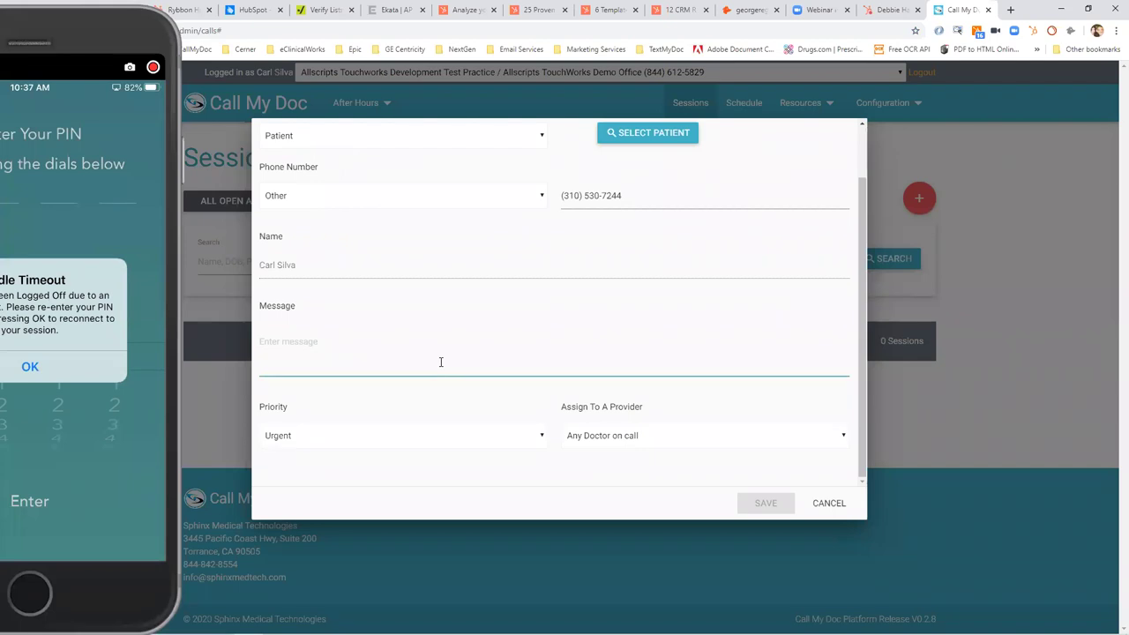
{"action": "type", "text": "this patient "}
{"action": "type", "text": "wS just admi"}
{"action": "type", "text": "tted"}
{"action": "key", "text": "ctrl+shift+Left"}
{"action": "key", "text": "ctrl+shift+Left"}
{"action": "key", "text": "ctrl+shift+Left"}
{"action": "type", "text": "just admitted ti t"}
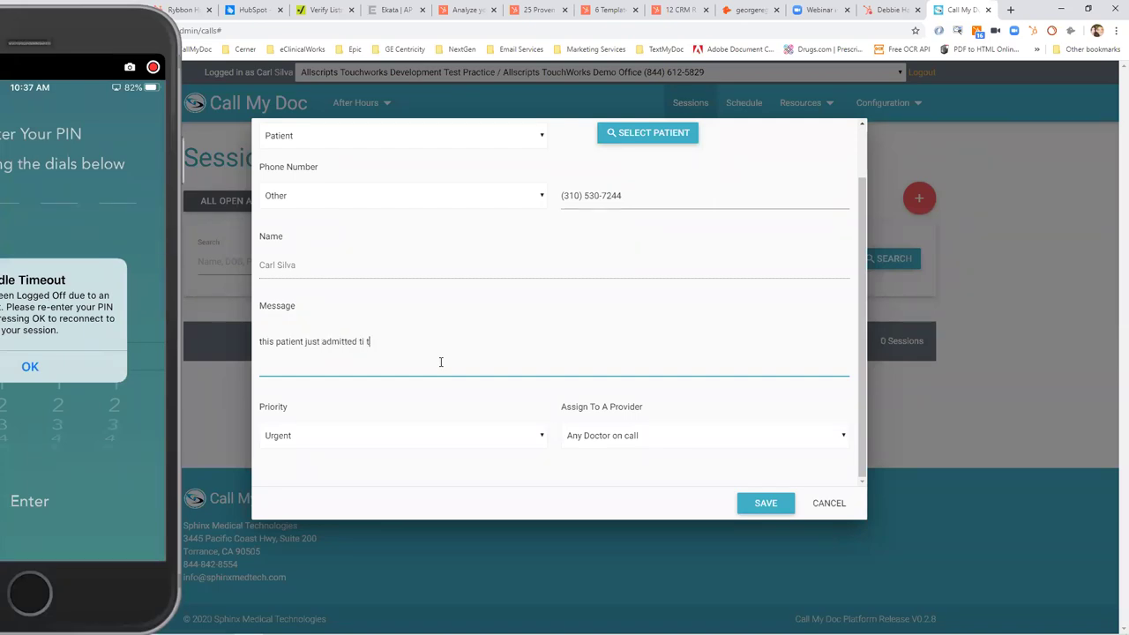
{"action": "key", "text": "BackSpace"}
{"action": "key", "text": "BackSpace"}
{"action": "key", "text": "BackSpace"}
{"action": "type", "text": "o torran"}
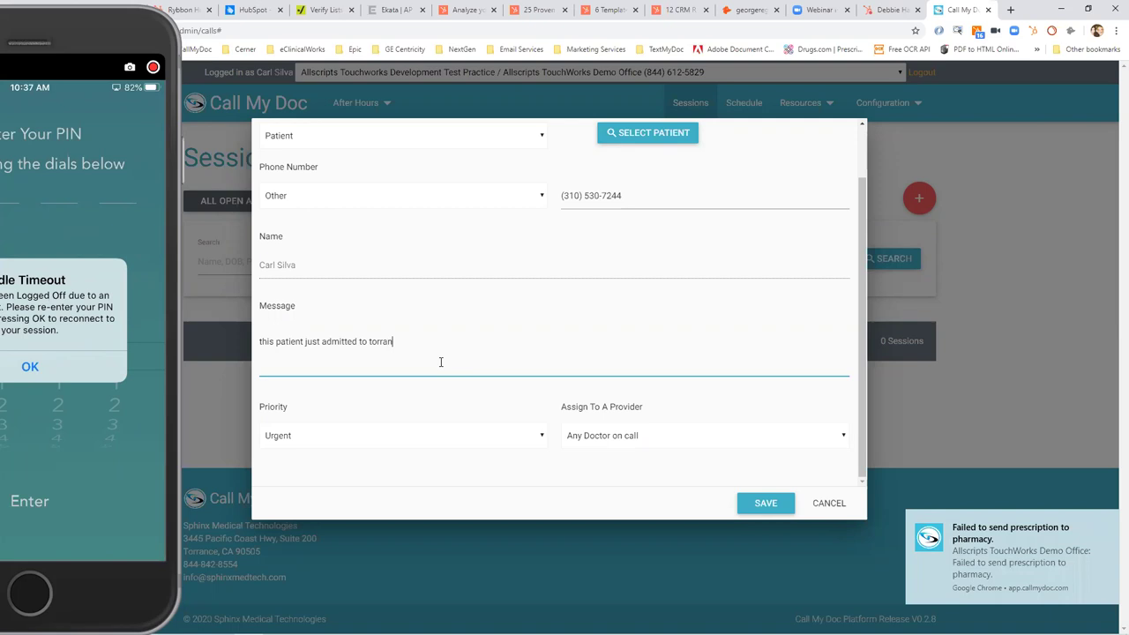
{"action": "type", "text": "ce memorial, please call and "}
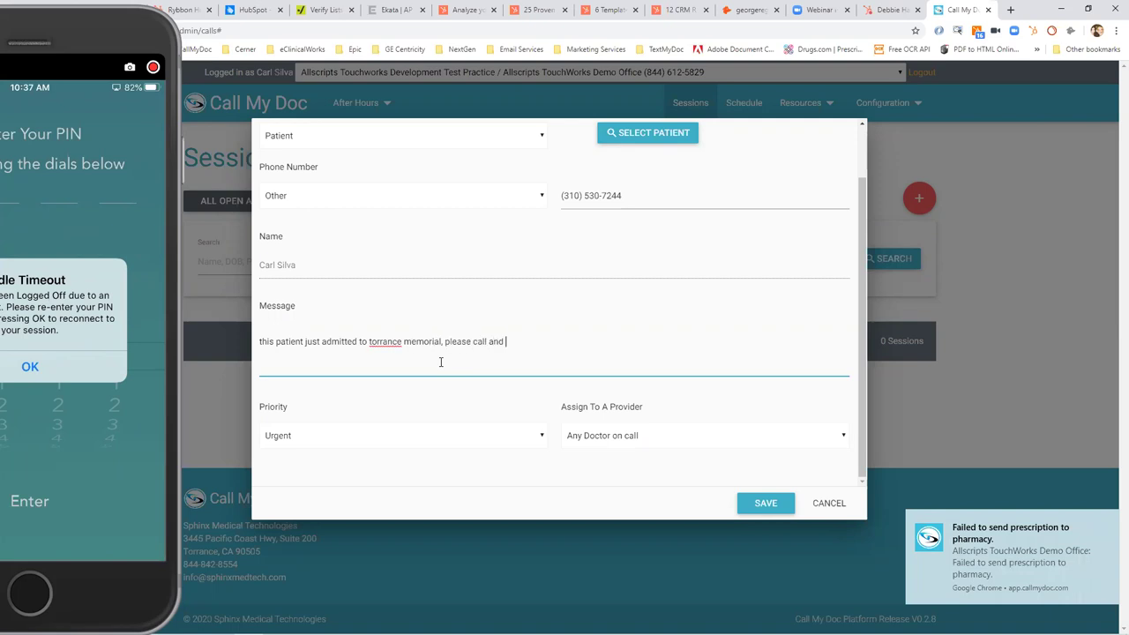
{"action": "type", "text": "ask for room 710"}
Assign the page to the named doctor and save the session.
{"action": "left_click", "coordinate": [639, 441]}
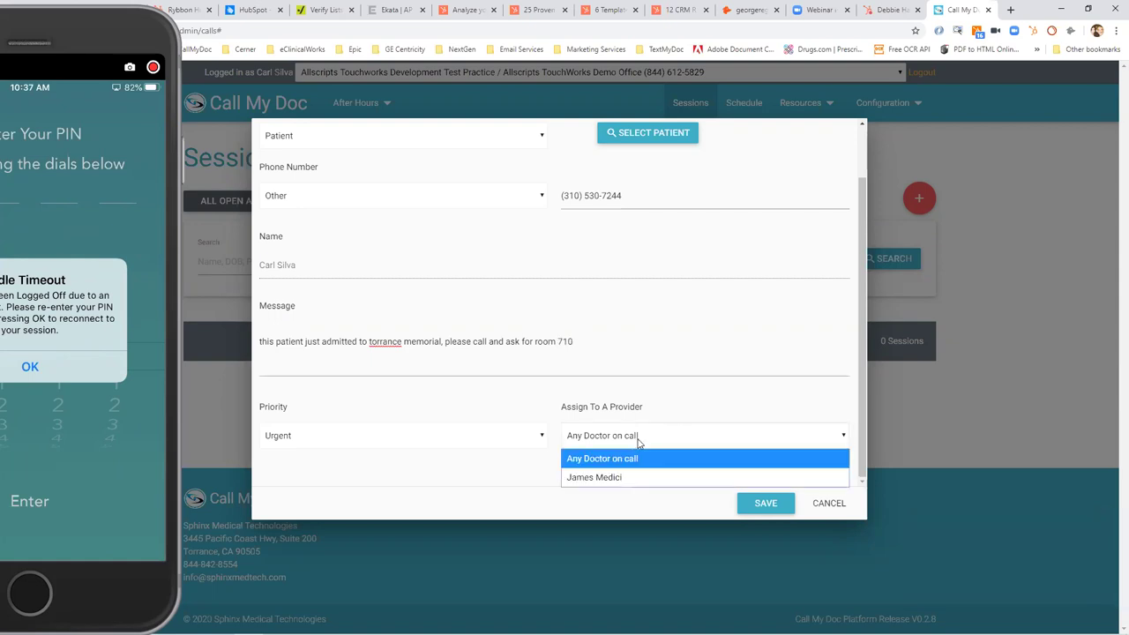
{"action": "left_click", "coordinate": [635, 478]}
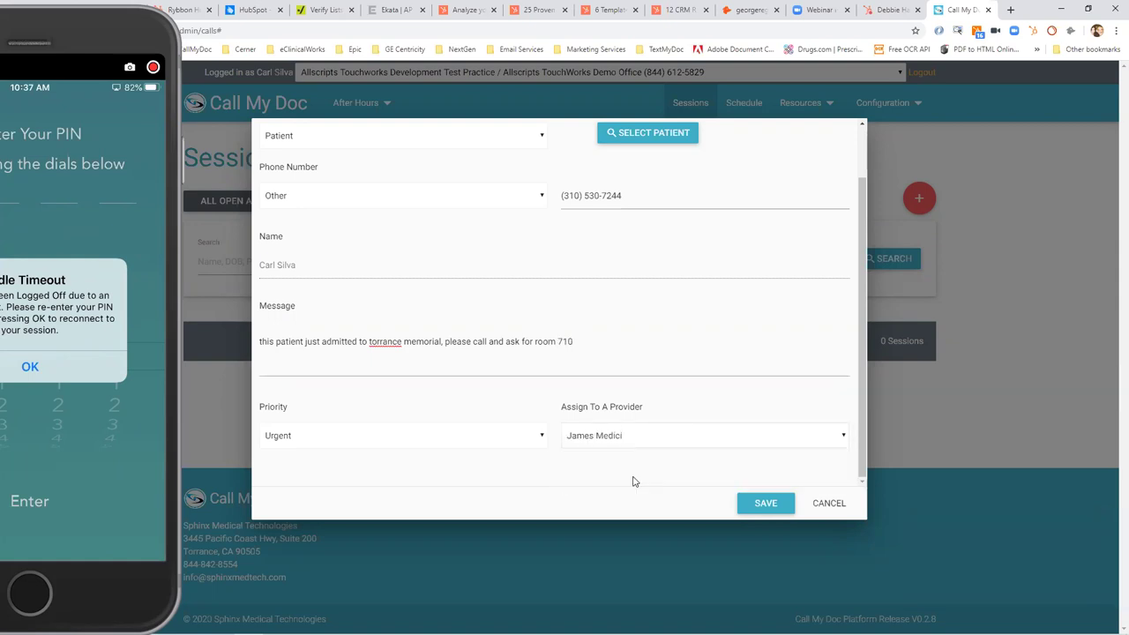
{"action": "left_click", "coordinate": [766, 504]}
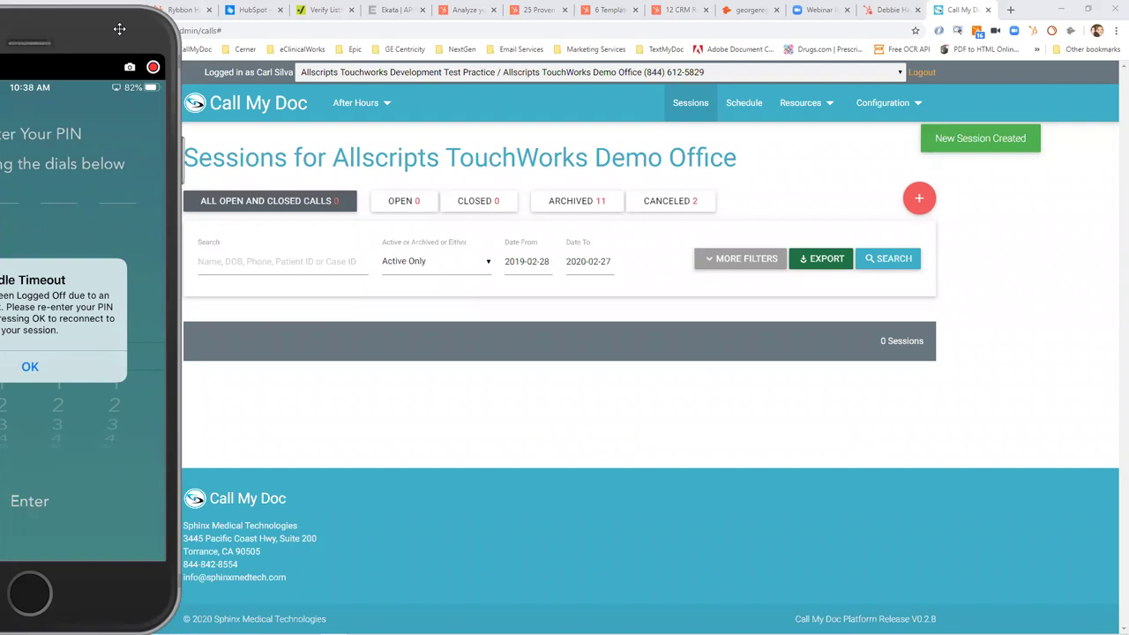
Move the iPhone mirror window into view to watch the patient-call alert arrive.
{"action": "left_click_drag", "start_coordinate": [119, 29], "coordinate": [293, 24]}
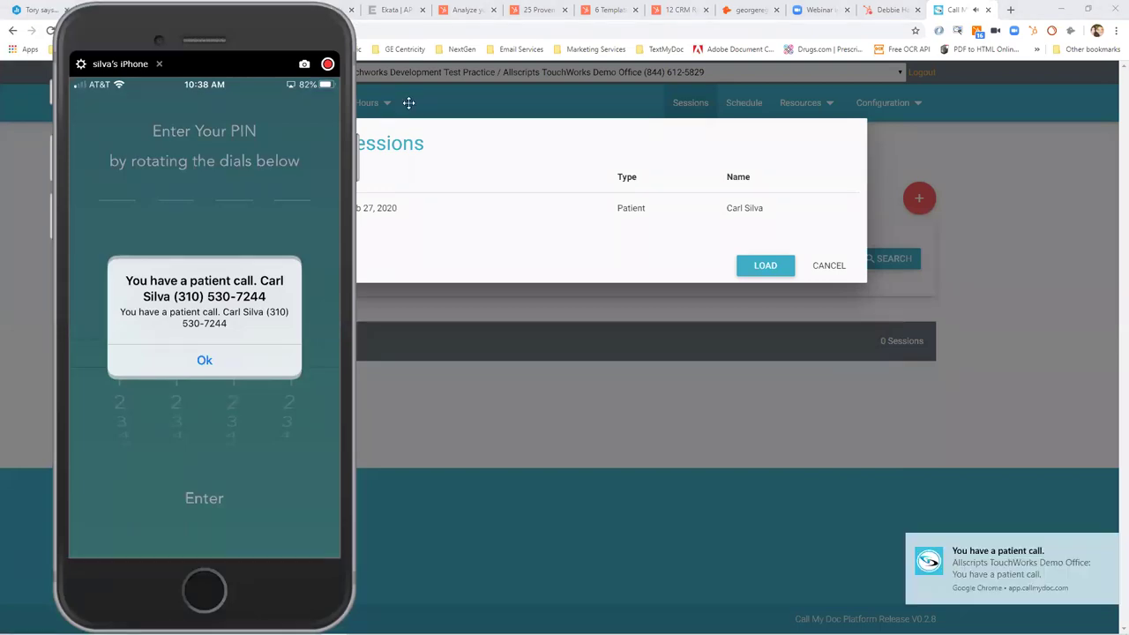
{"action": "left_click_drag", "start_coordinate": [293, 24], "coordinate": [473, 47]}
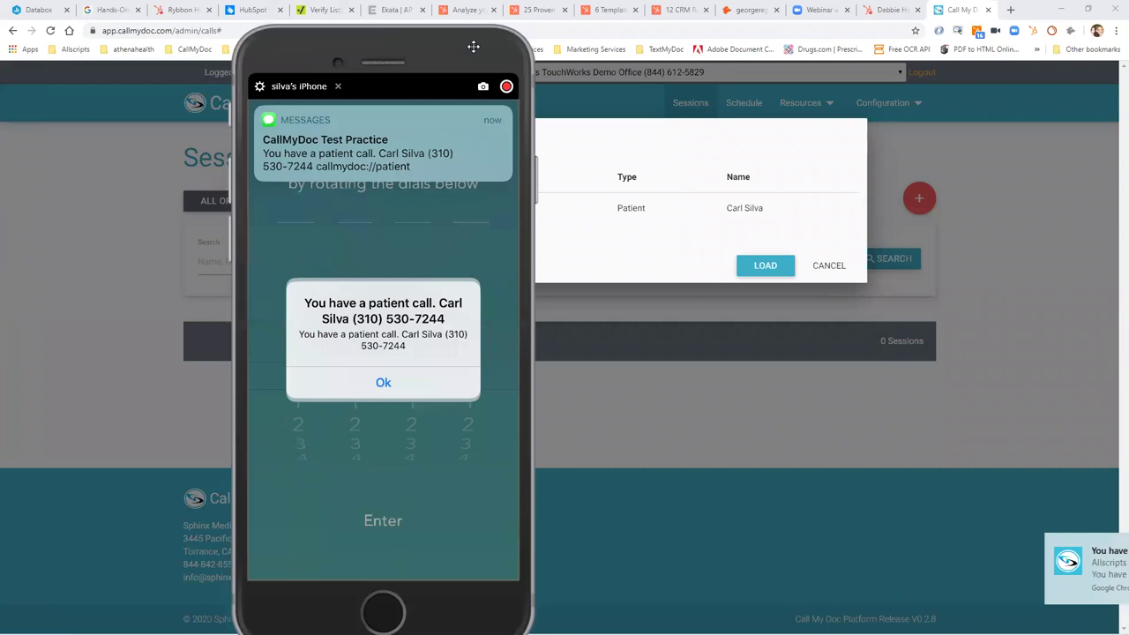
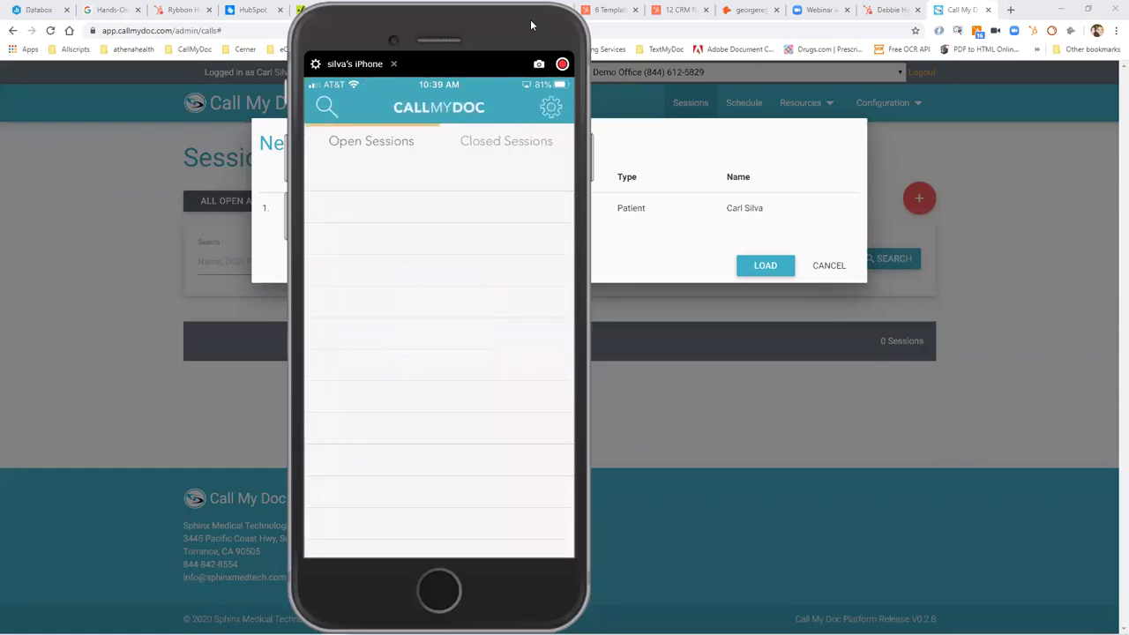
Load the new call session and view its doctor's note requesting bloodwork and an abdominal ultrasound.
{"action": "left_click", "coordinate": [394, 64]}
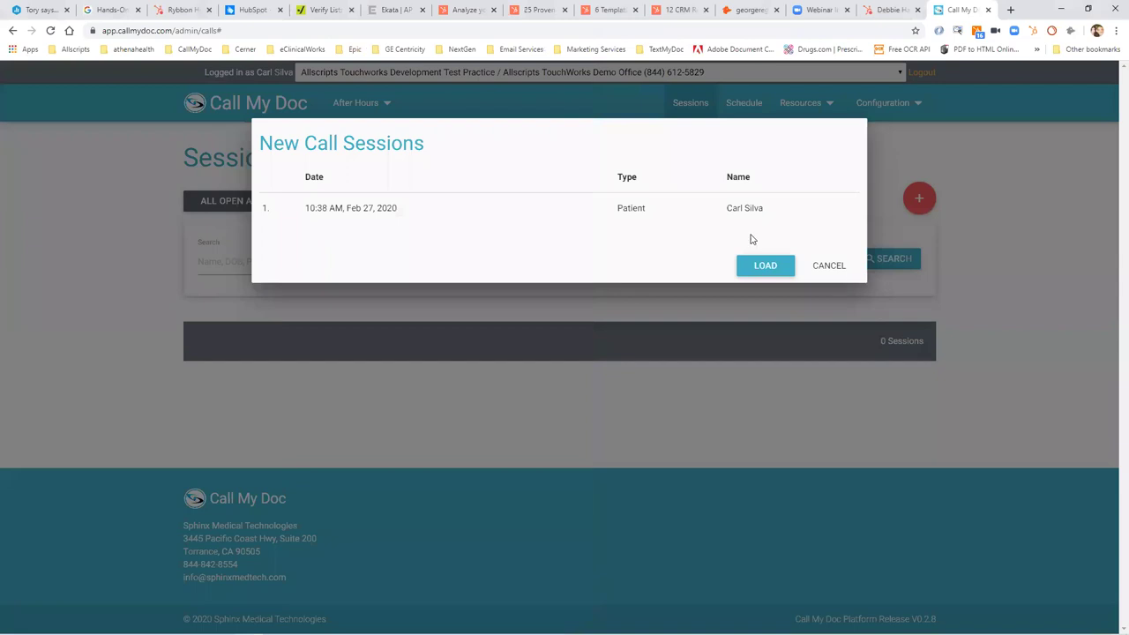
{"action": "left_click", "coordinate": [770, 271]}
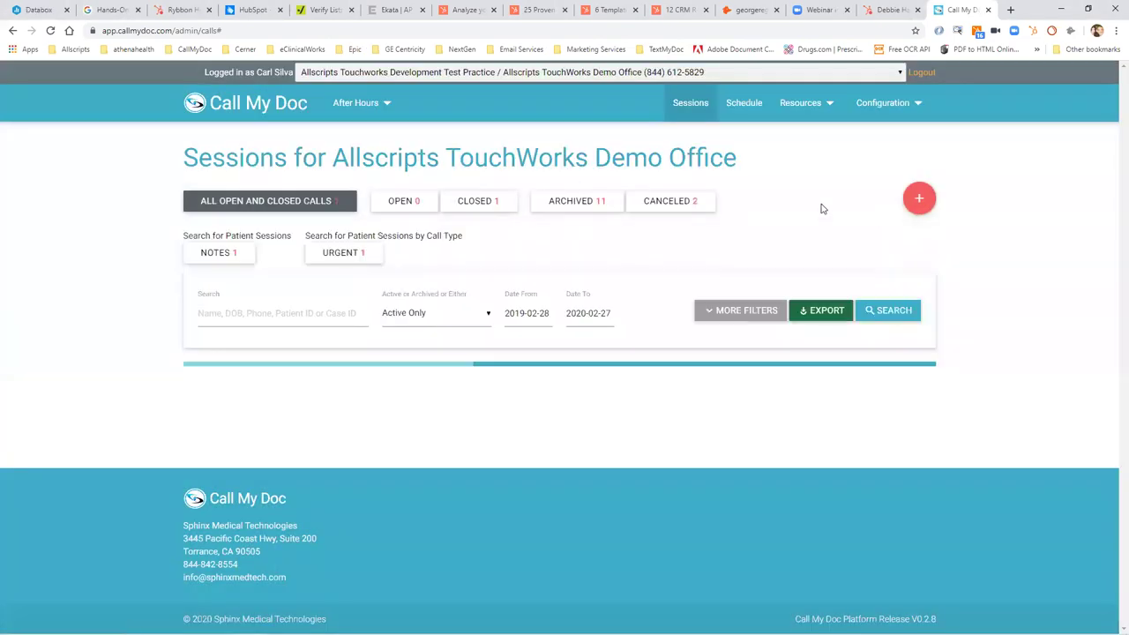
{"action": "scroll", "coordinate": [1111, 264], "scroll_direction": "down", "scroll_amount": 2}
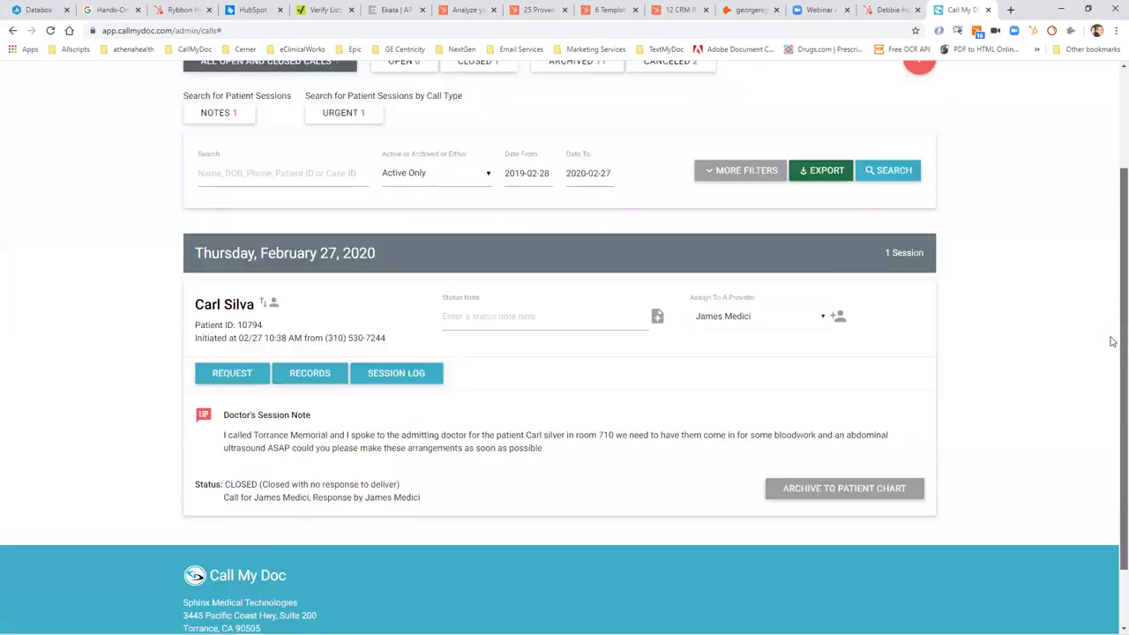
{"action": "mouse_move", "coordinate": [206, 412]}
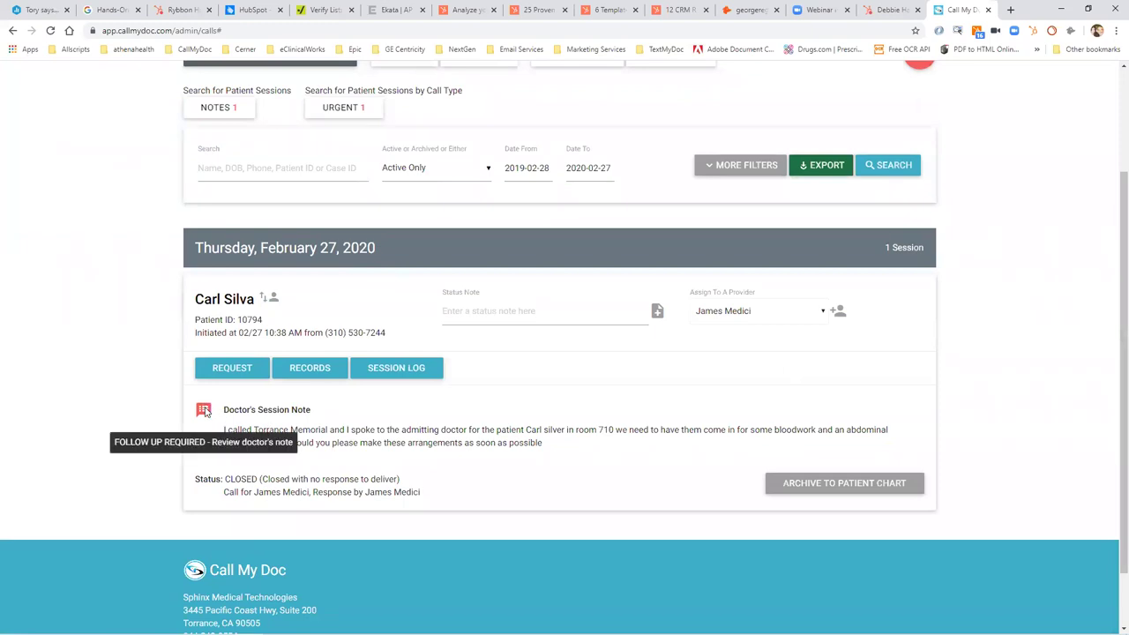
Add and save the status note 'i am working on this' on the session.
{"action": "left_click", "coordinate": [481, 304]}
{"action": "type", "text": "i a"}
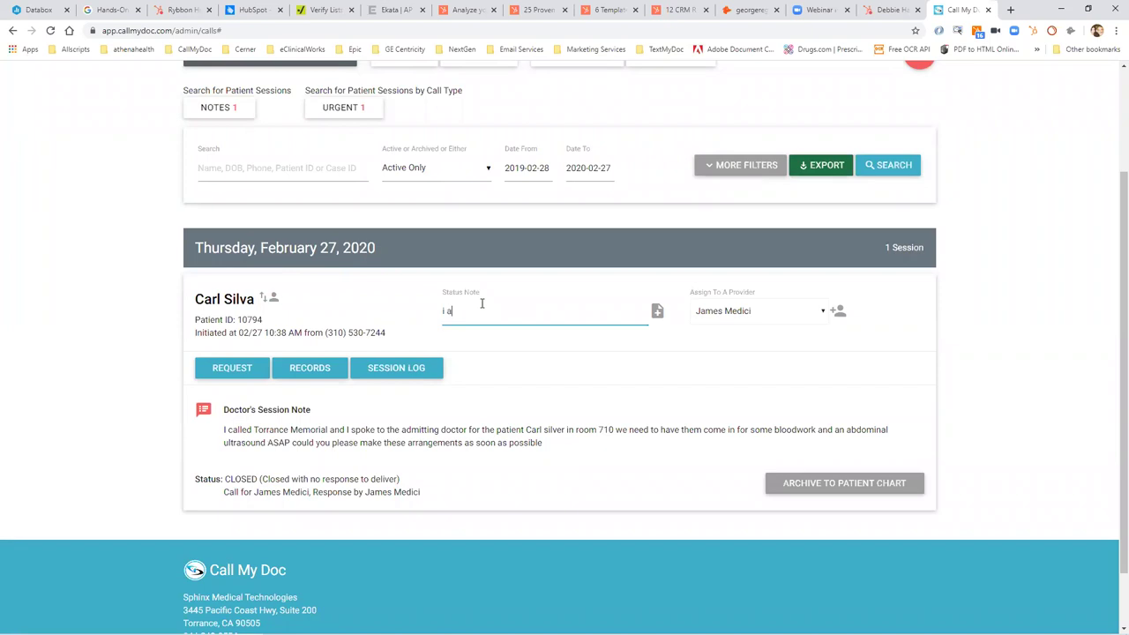
{"action": "type", "text": "m working on this"}
{"action": "left_click", "coordinate": [656, 310]}
Archive the session to the patient chart with the final note 'patient was scheduled'.
{"action": "left_click", "coordinate": [840, 484]}
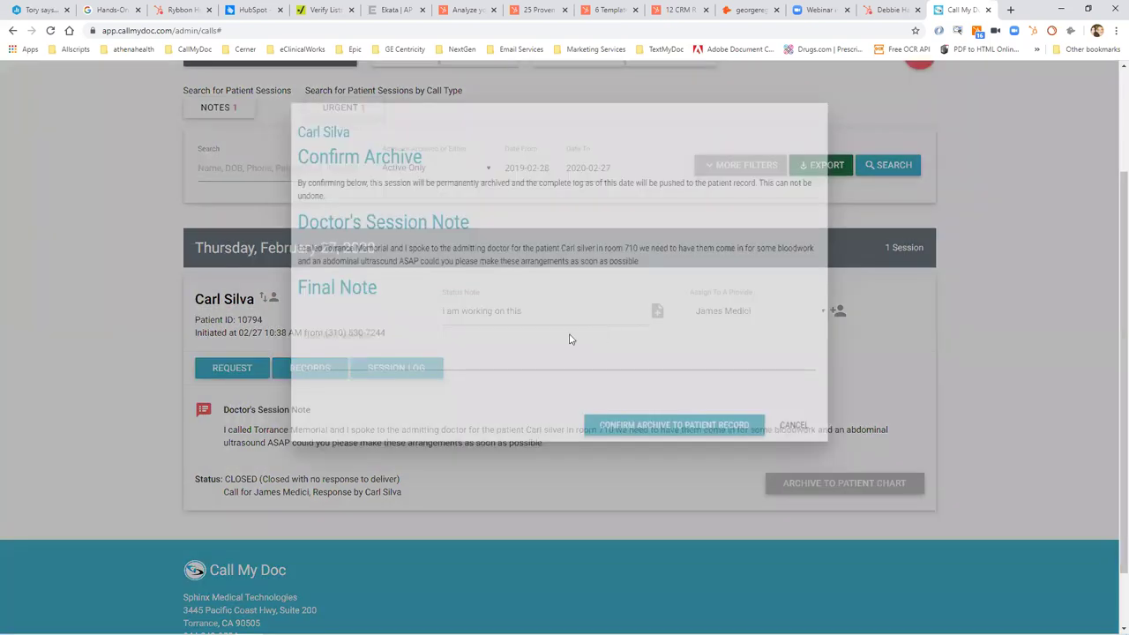
{"action": "left_click", "coordinate": [556, 373]}
{"action": "type", "text": "[atien"}
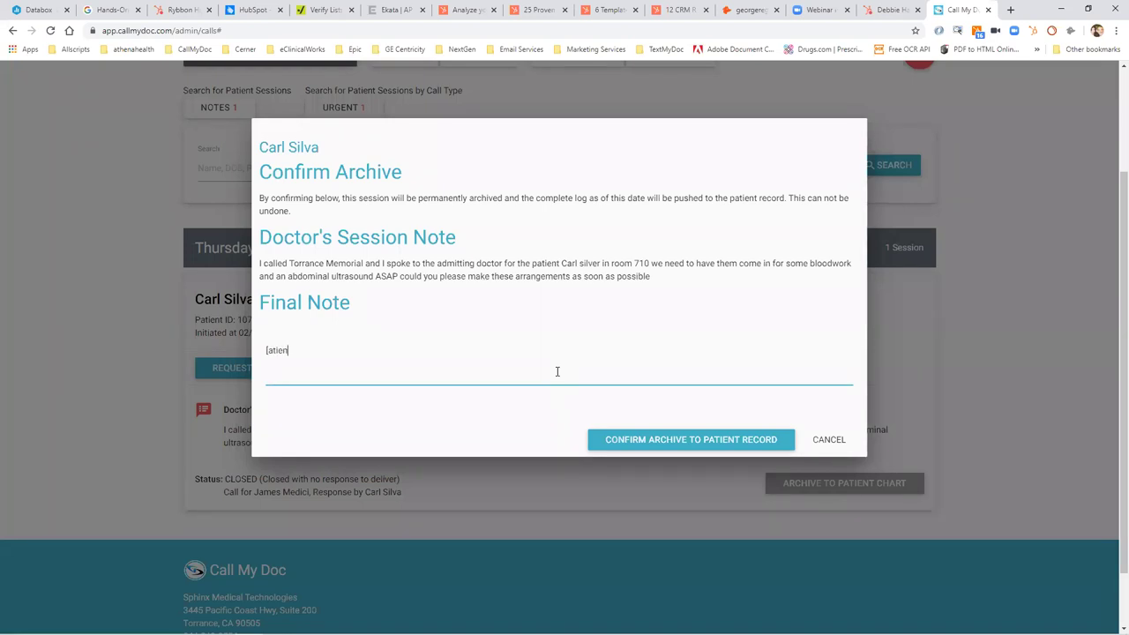
{"action": "key", "text": "BackSpace"}
{"action": "key", "text": "BackSpace"}
{"action": "key", "text": "BackSpace"}
{"action": "key", "text": "BackSpace"}
{"action": "key", "text": "BackSpace"}
{"action": "key", "text": "BackSpace"}
{"action": "type", "text": "patient was scheduled"}
{"action": "left_click", "coordinate": [701, 439]}
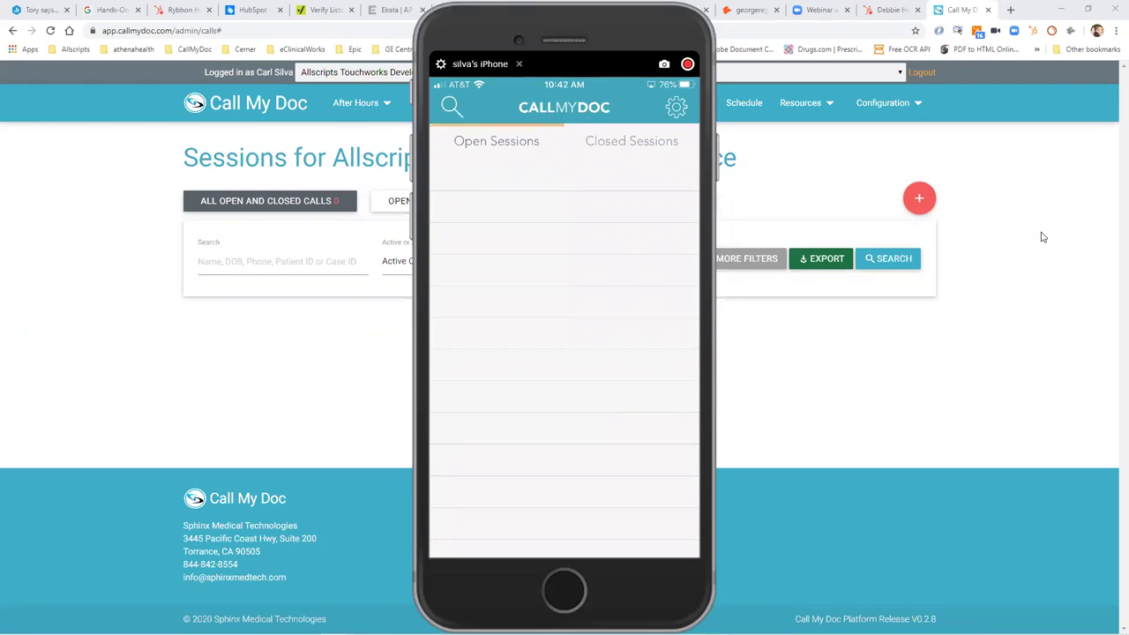
Bring the Call My Doc sessions page in front of the phone mirror.
{"action": "left_click", "coordinate": [948, 7]}
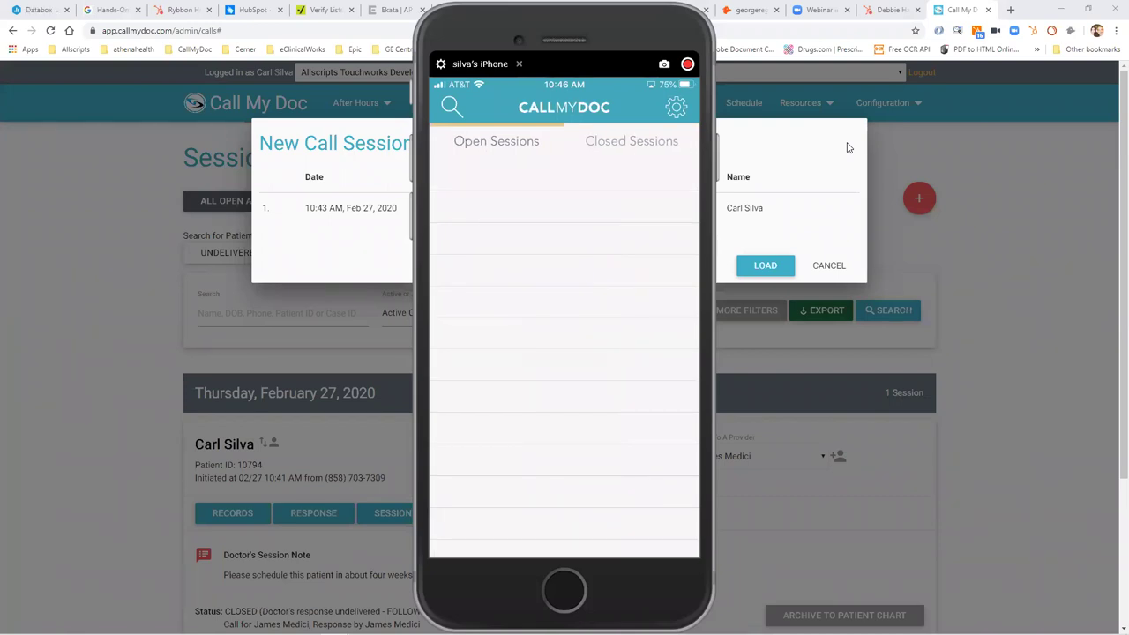
Load the 10:43 AM call session and scroll through the two-session list.
{"action": "left_click", "coordinate": [519, 64]}
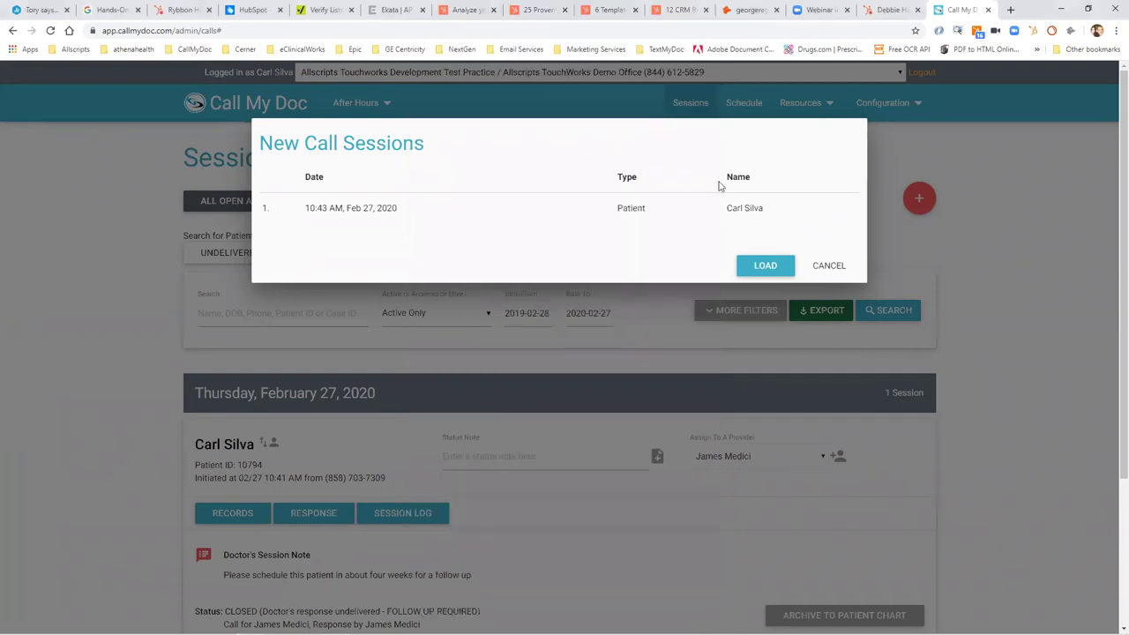
{"action": "left_click", "coordinate": [765, 264]}
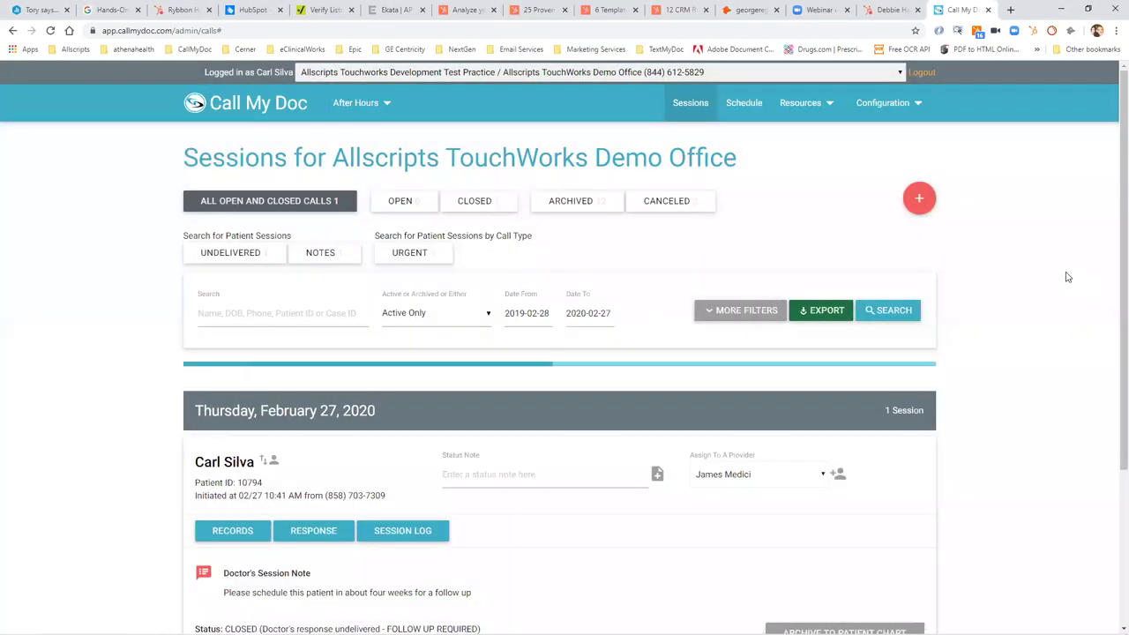
{"action": "scroll", "coordinate": [1033, 278], "scroll_direction": "down", "scroll_amount": 1}
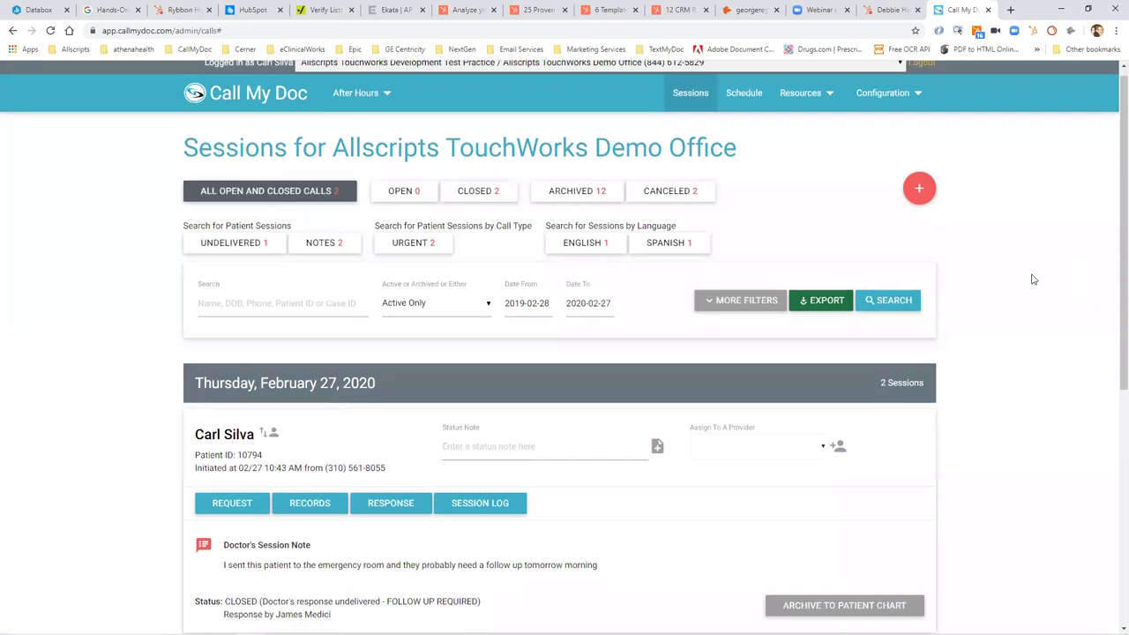
{"action": "scroll", "coordinate": [1033, 279], "scroll_direction": "down", "scroll_amount": 1}
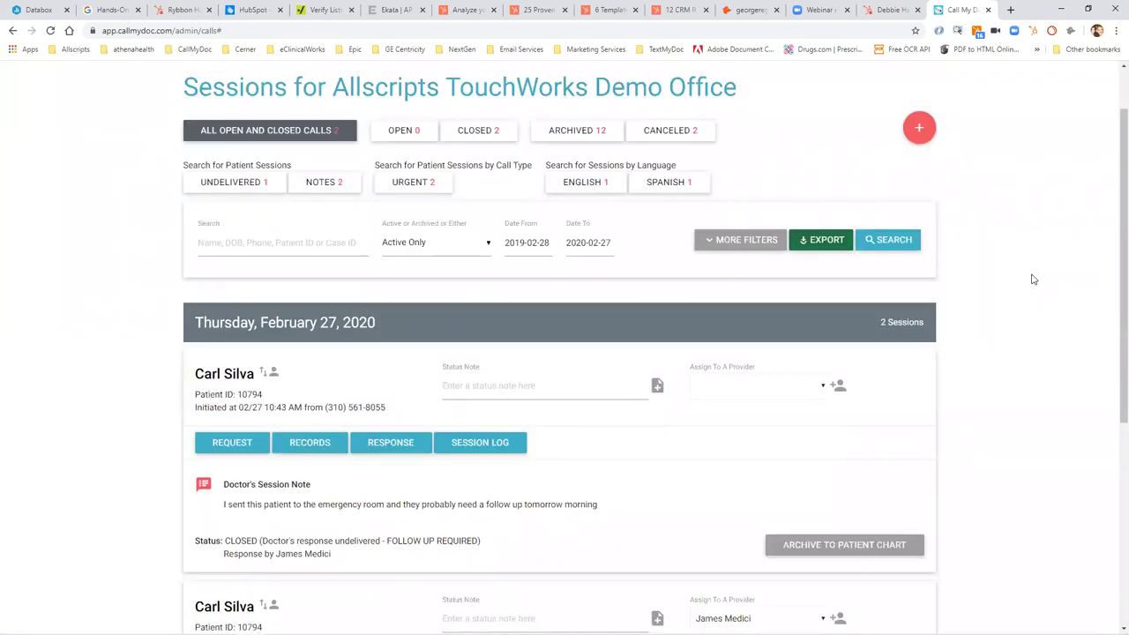
{"action": "scroll", "coordinate": [1034, 279], "scroll_direction": "down", "scroll_amount": 1}
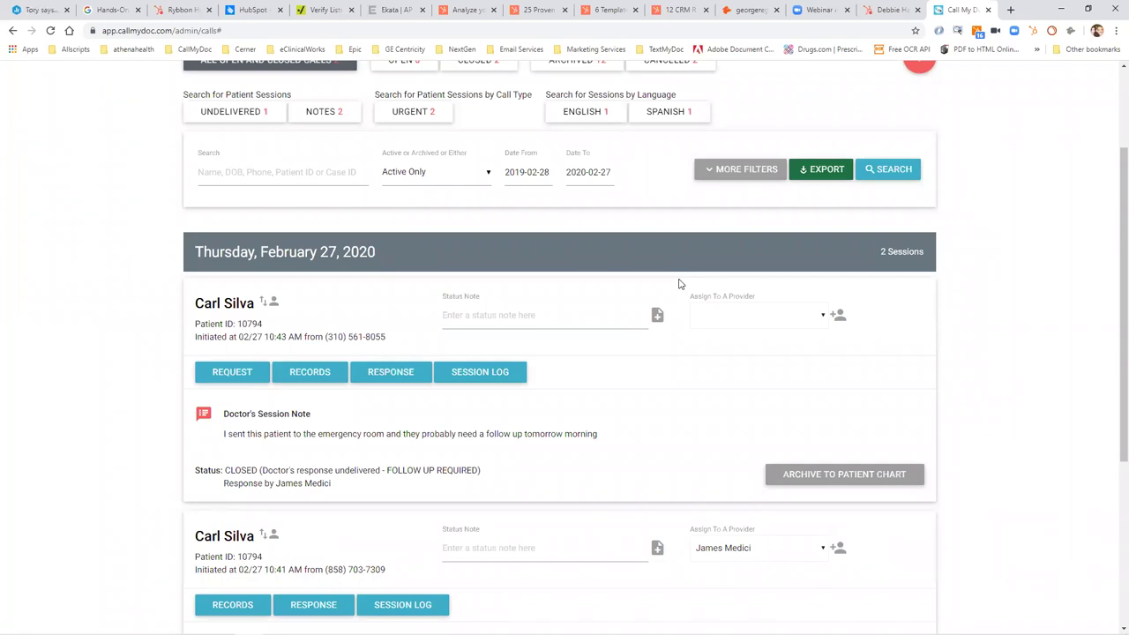
{"action": "left_click", "coordinate": [1113, 98]}
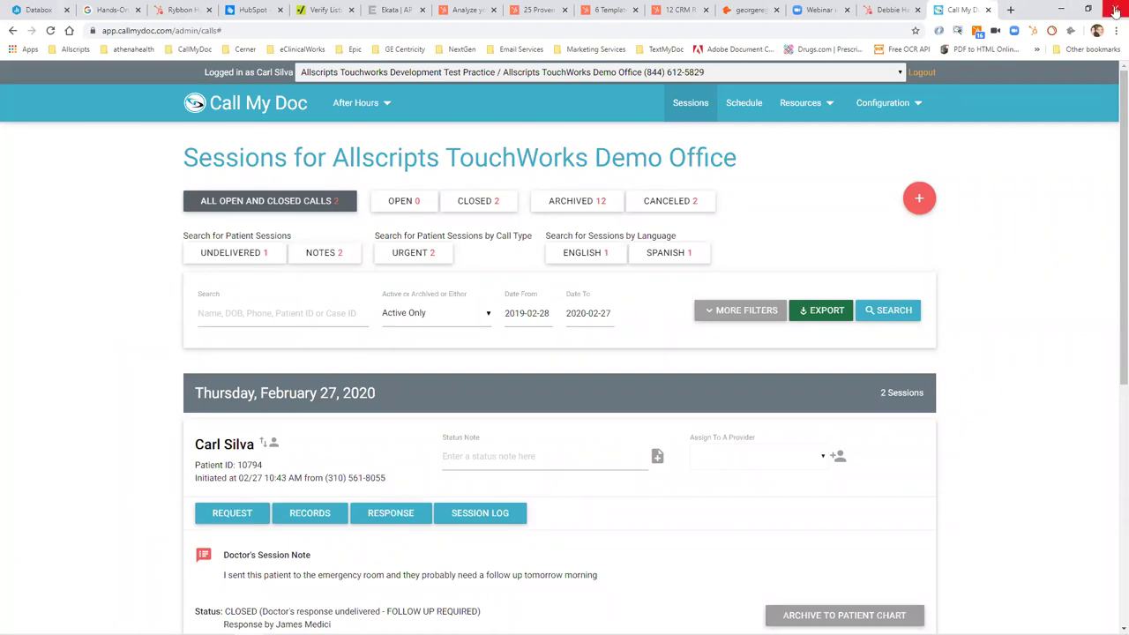
In the demo office's settings, enable Spanish with Google - Spanish ES Female Standard-A voice and save.
{"action": "left_click", "coordinate": [882, 103]}
{"action": "left_click", "coordinate": [917, 443]}
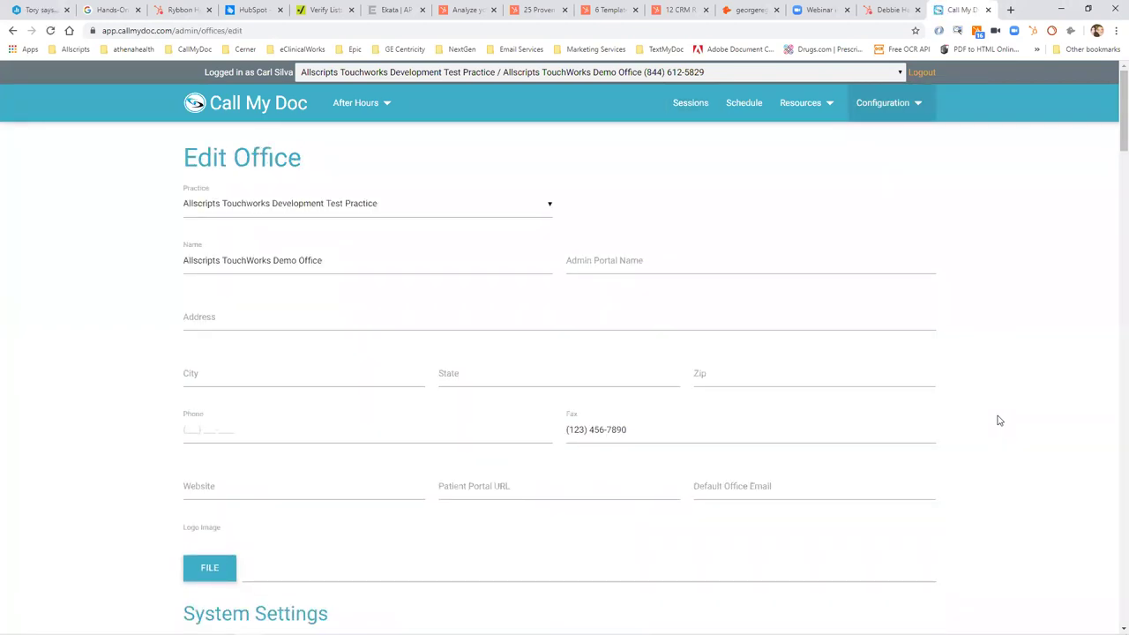
{"action": "scroll", "coordinate": [1111, 441], "scroll_direction": "down", "scroll_amount": 15}
{"action": "scroll", "coordinate": [1111, 441], "scroll_direction": "down", "scroll_amount": 5}
{"action": "scroll", "coordinate": [1113, 362], "scroll_direction": "up", "scroll_amount": 15}
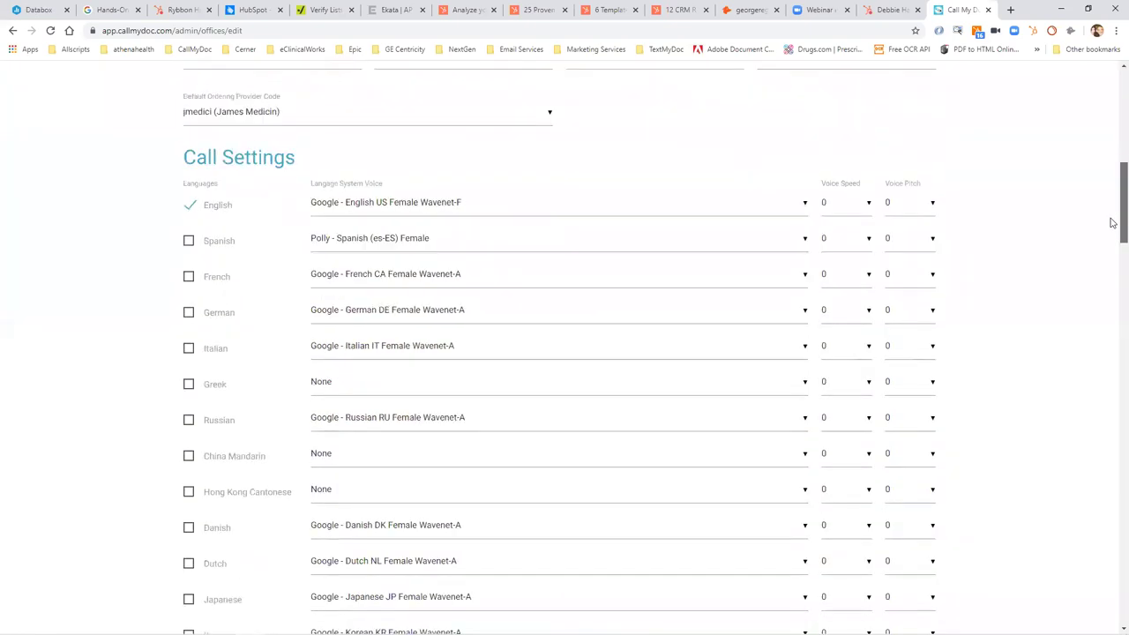
{"action": "left_click", "coordinate": [668, 244]}
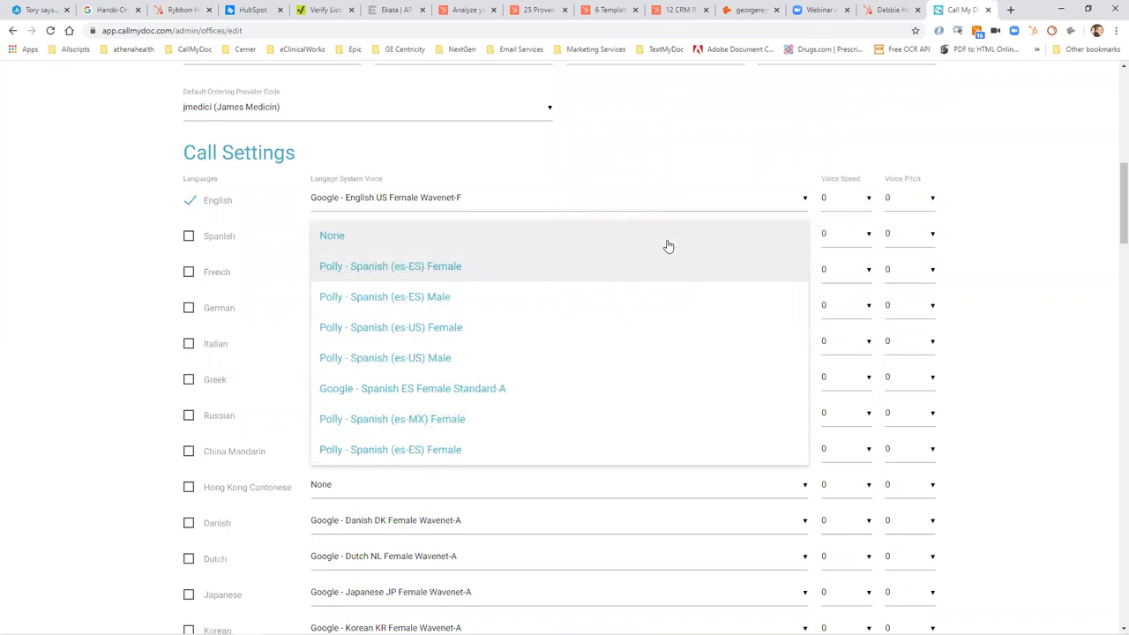
{"action": "left_click", "coordinate": [597, 389]}
{"action": "left_click", "coordinate": [187, 239]}
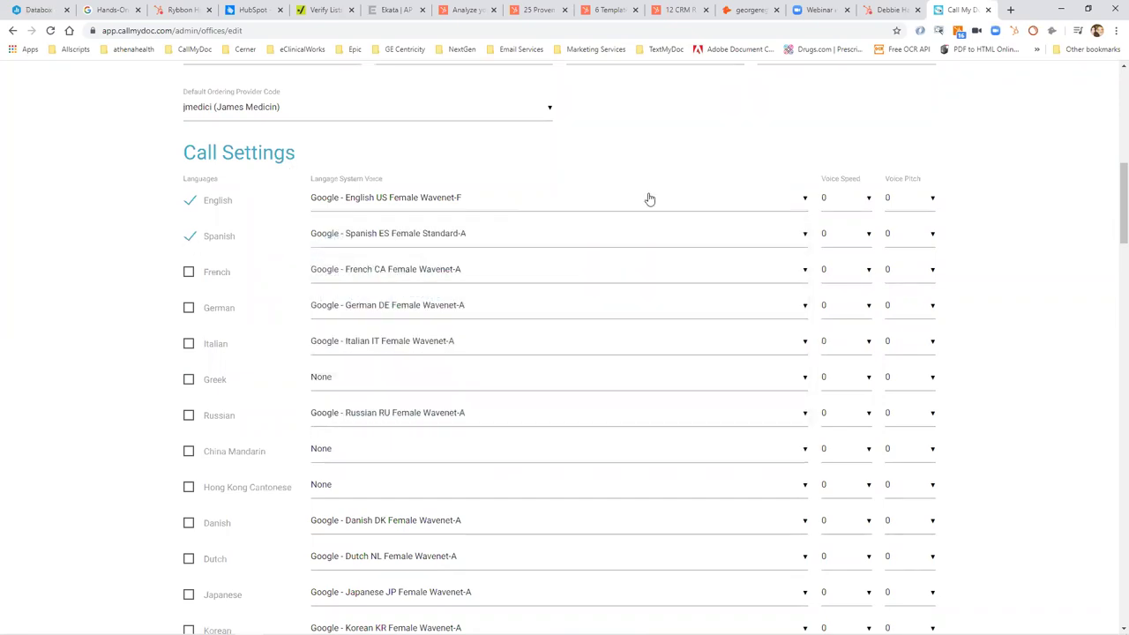
{"action": "scroll", "coordinate": [1112, 295], "scroll_direction": "down", "scroll_amount": 15}
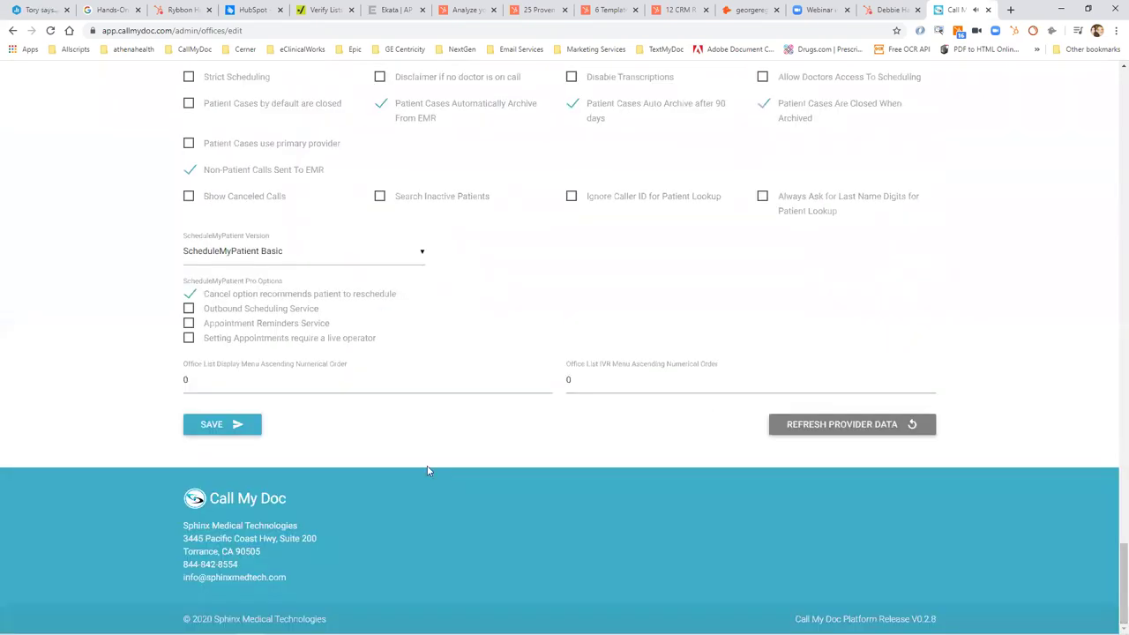
{"action": "left_click", "coordinate": [221, 426]}
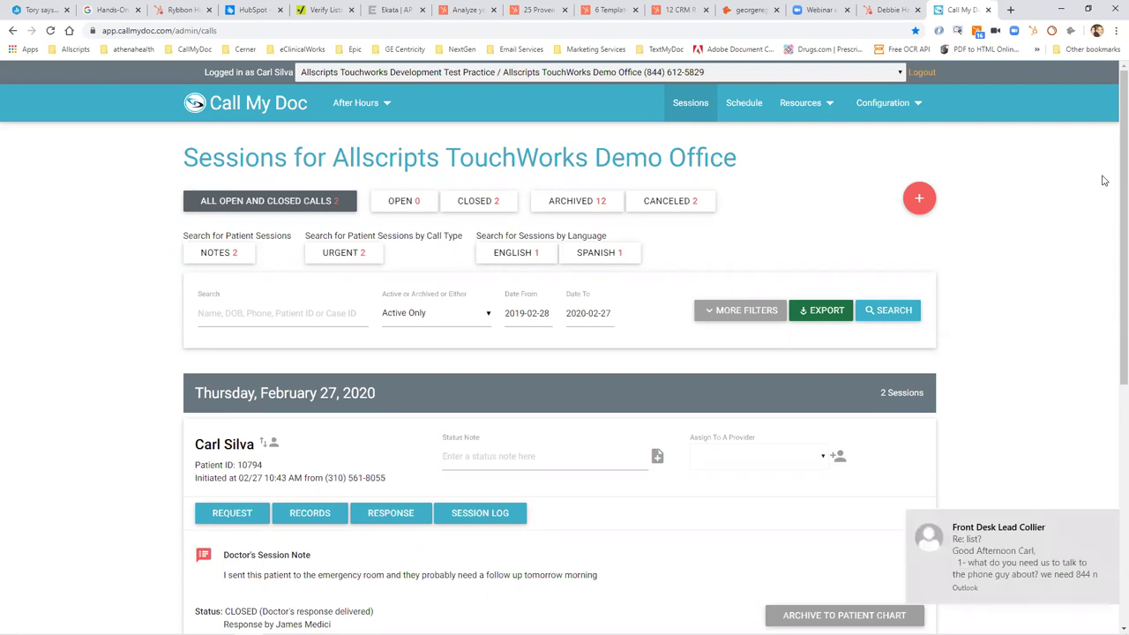
Dismiss the Outlook email notification.
{"action": "left_click", "coordinate": [1112, 527]}
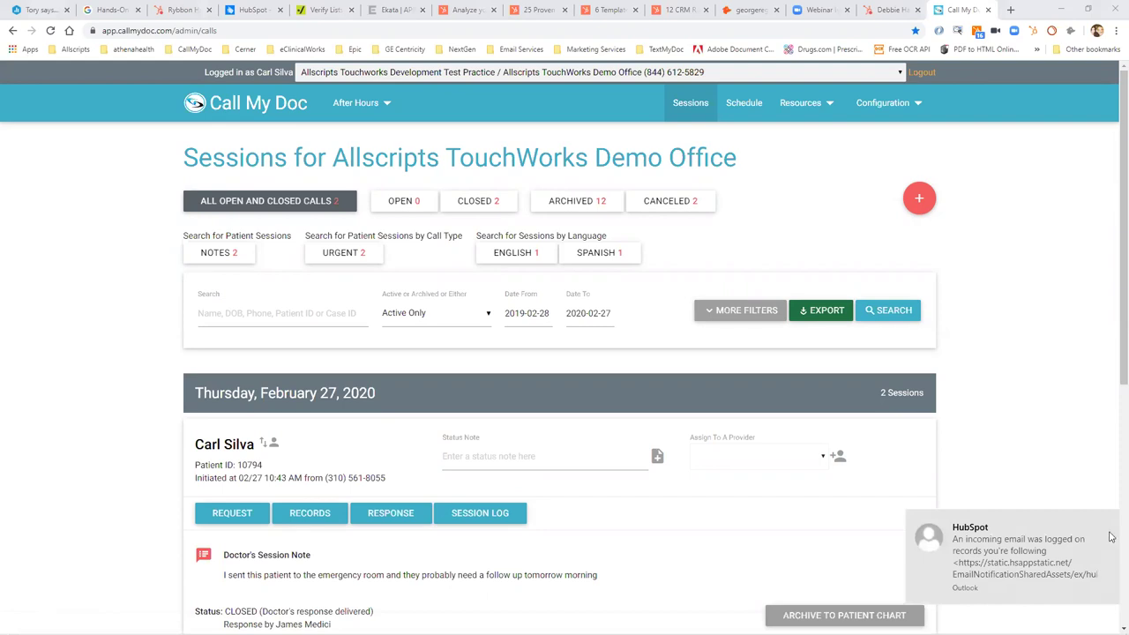
{"action": "left_click", "coordinate": [1099, 513]}
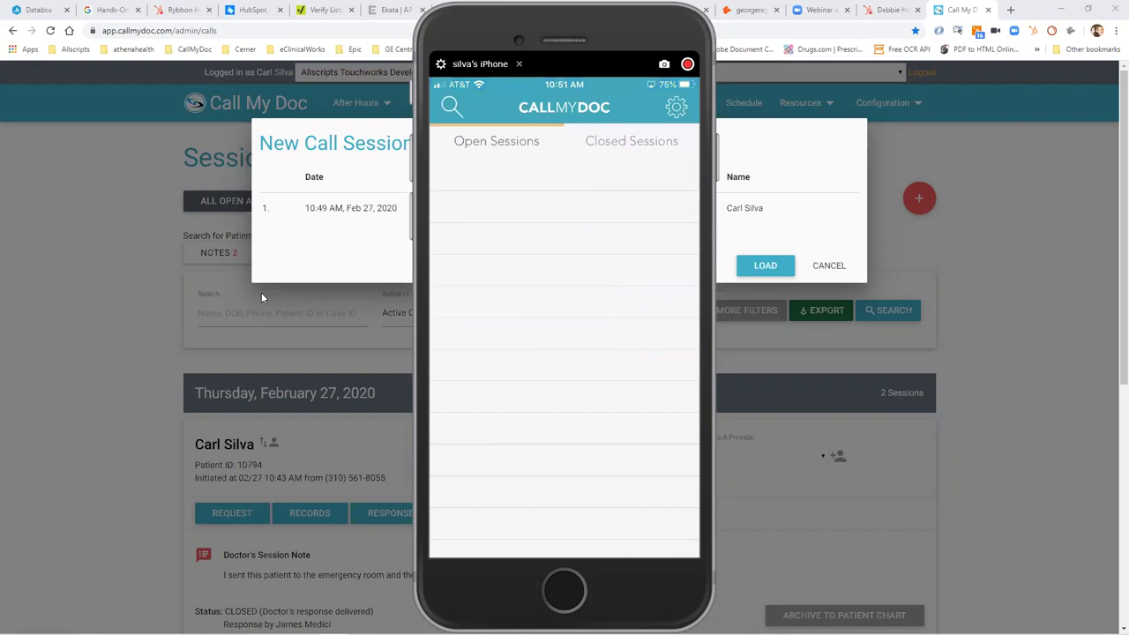
Close the phone mirror and load the new 10:49 AM call session into the list.
{"action": "left_click", "coordinate": [518, 63]}
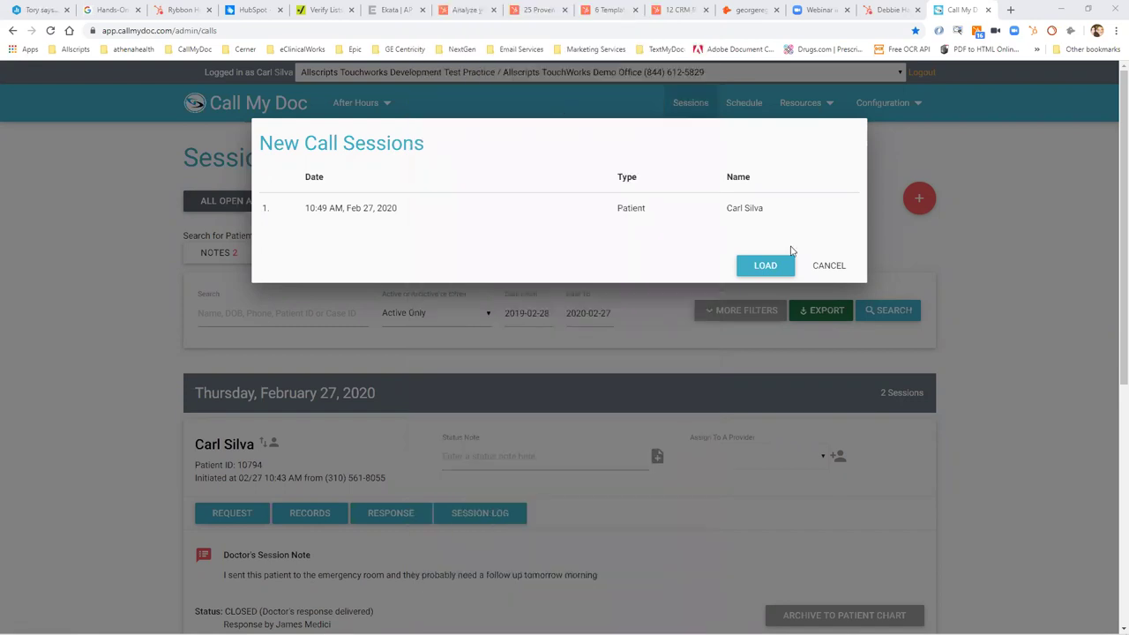
{"action": "left_click", "coordinate": [763, 273]}
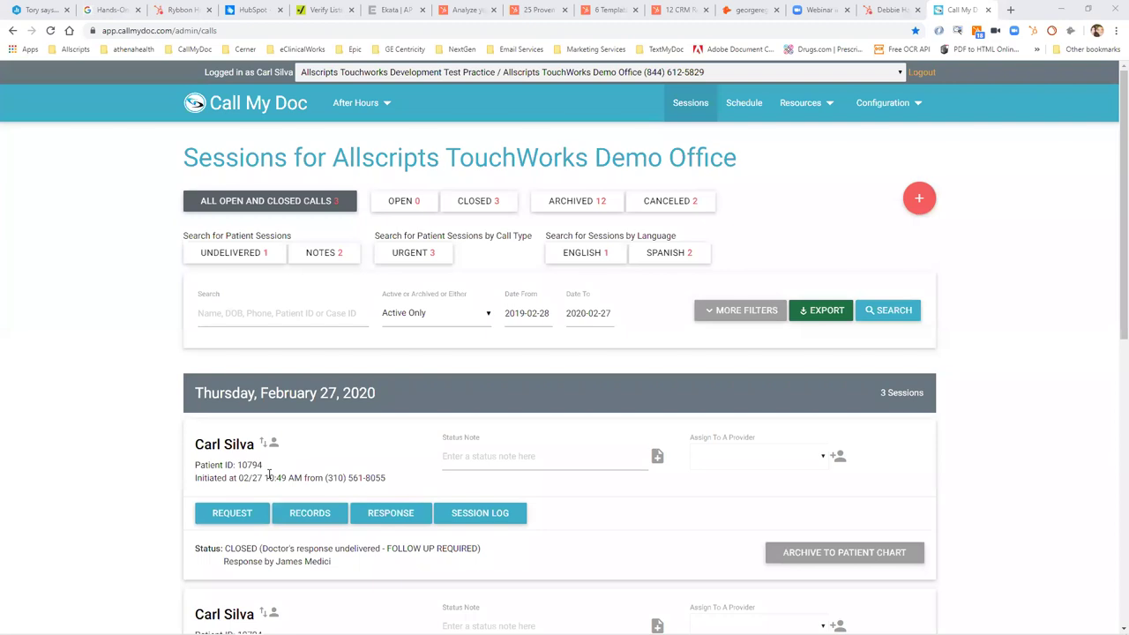
Open the office's settings and review the Spanish and English voice options, keeping current voices.
{"action": "left_click", "coordinate": [885, 104]}
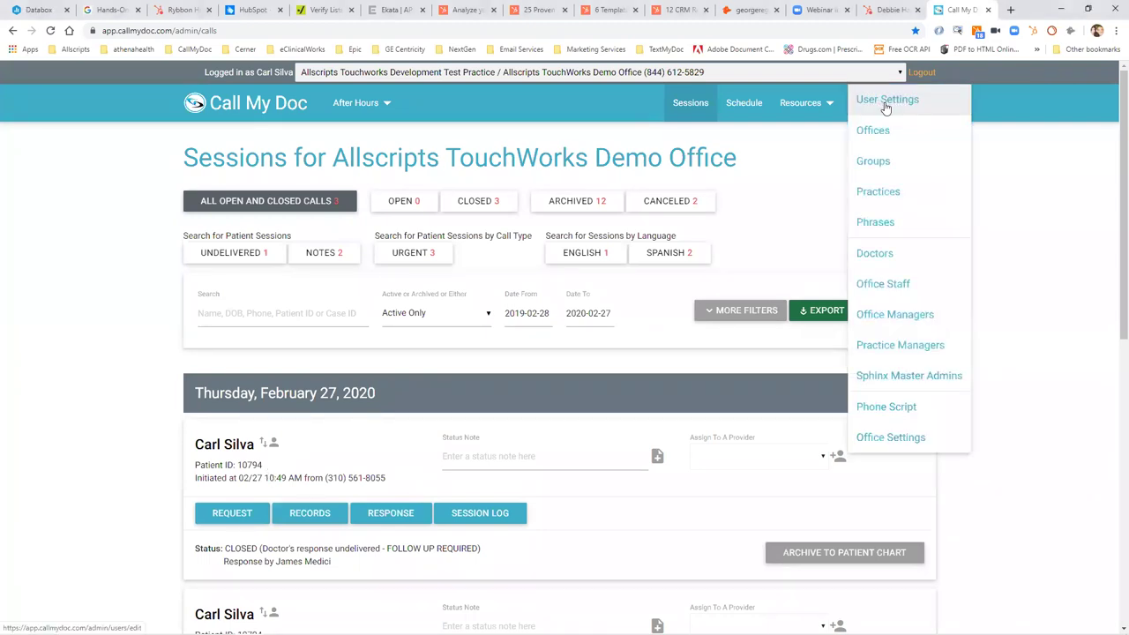
{"action": "left_click", "coordinate": [897, 437]}
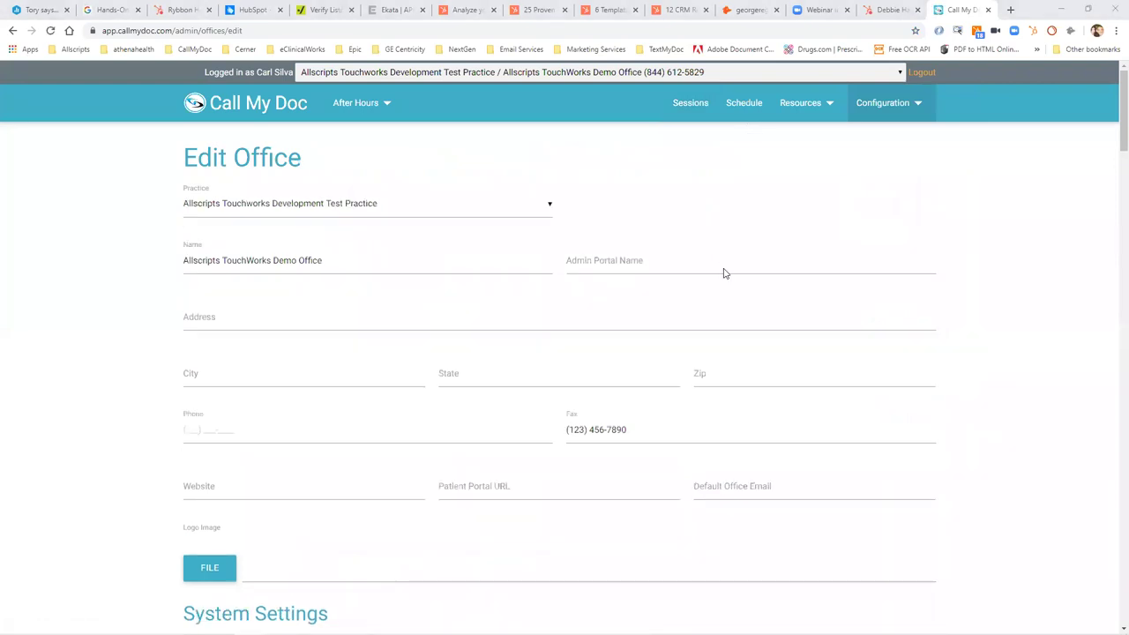
{"action": "scroll", "coordinate": [1112, 391], "scroll_direction": "down", "scroll_amount": 5}
{"action": "scroll", "coordinate": [1112, 391], "scroll_direction": "down", "scroll_amount": 6}
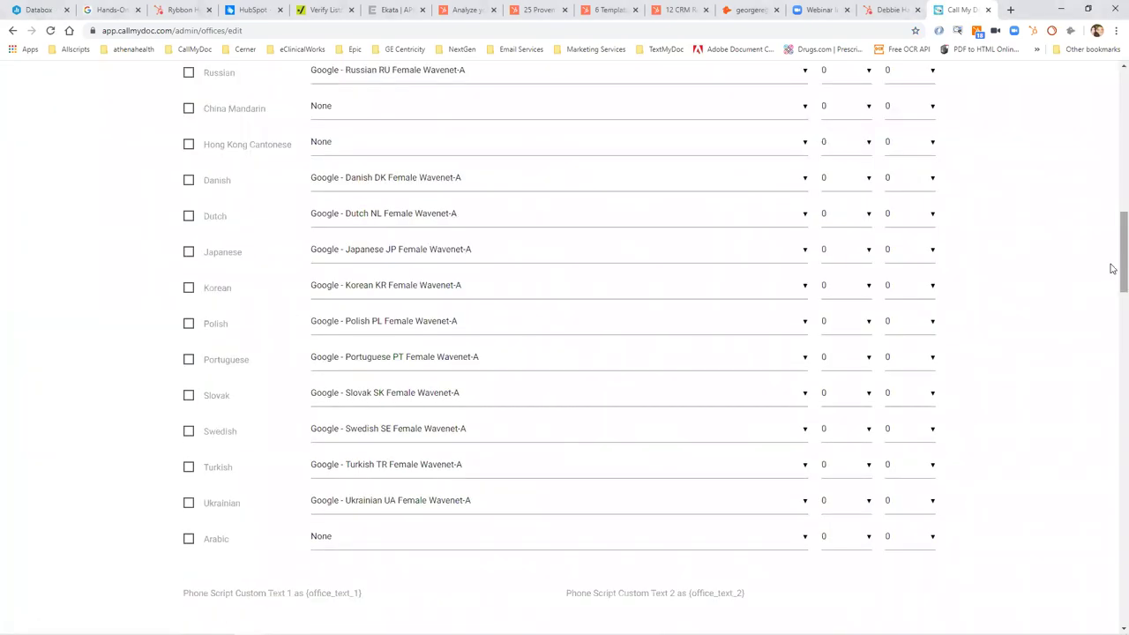
{"action": "scroll", "coordinate": [1112, 256], "scroll_direction": "up", "scroll_amount": 3}
{"action": "left_click", "coordinate": [587, 196]}
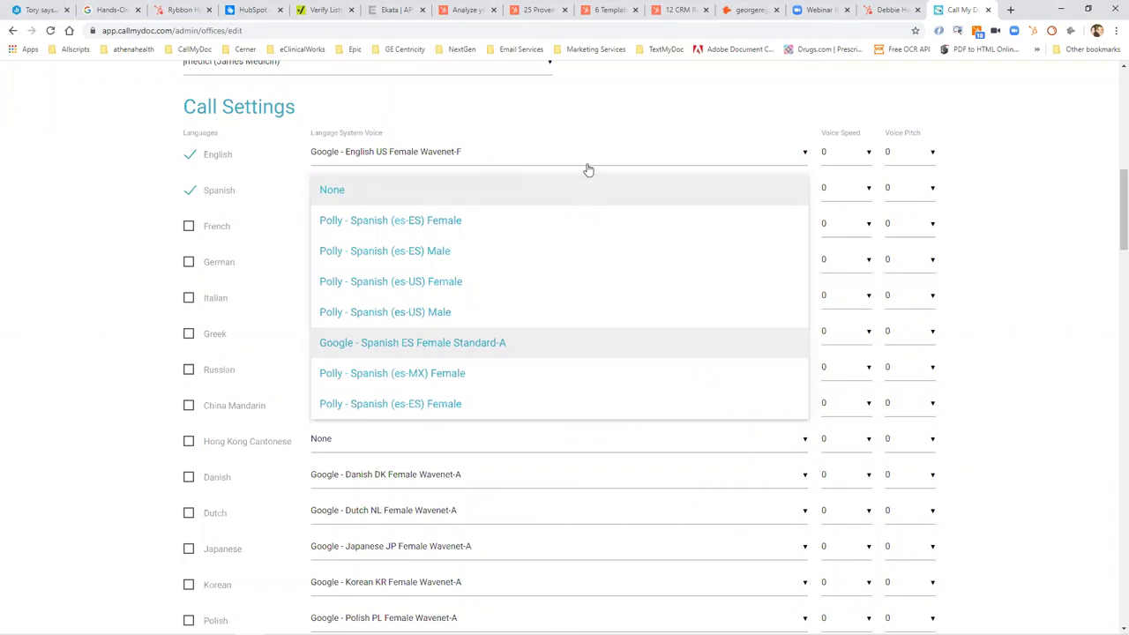
{"action": "left_click", "coordinate": [589, 168]}
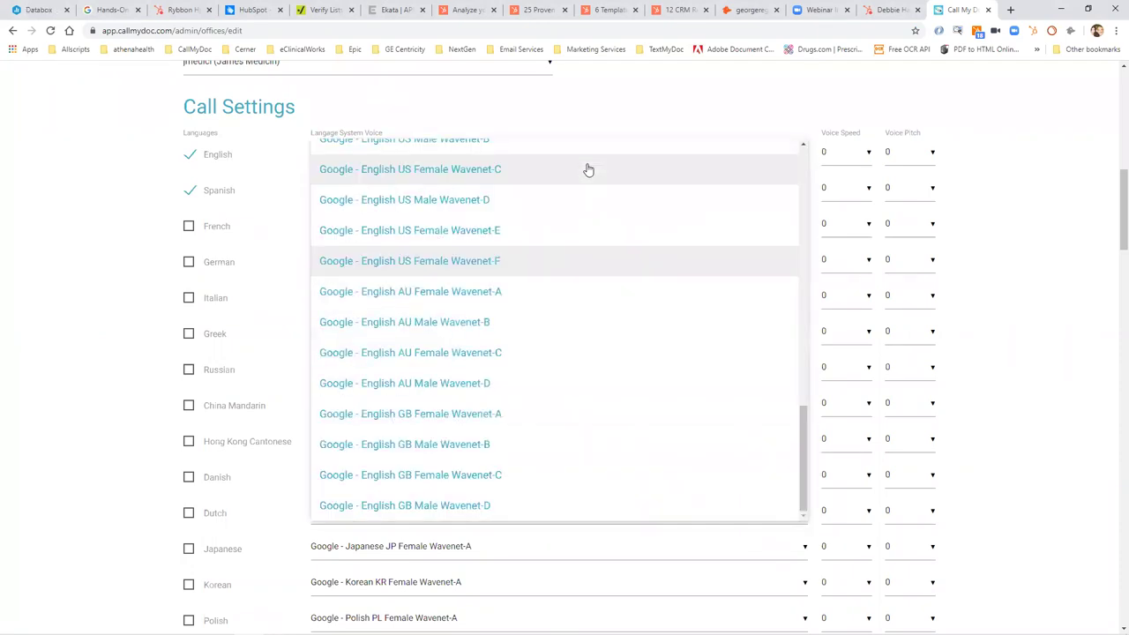
{"action": "left_click", "coordinate": [1062, 266]}
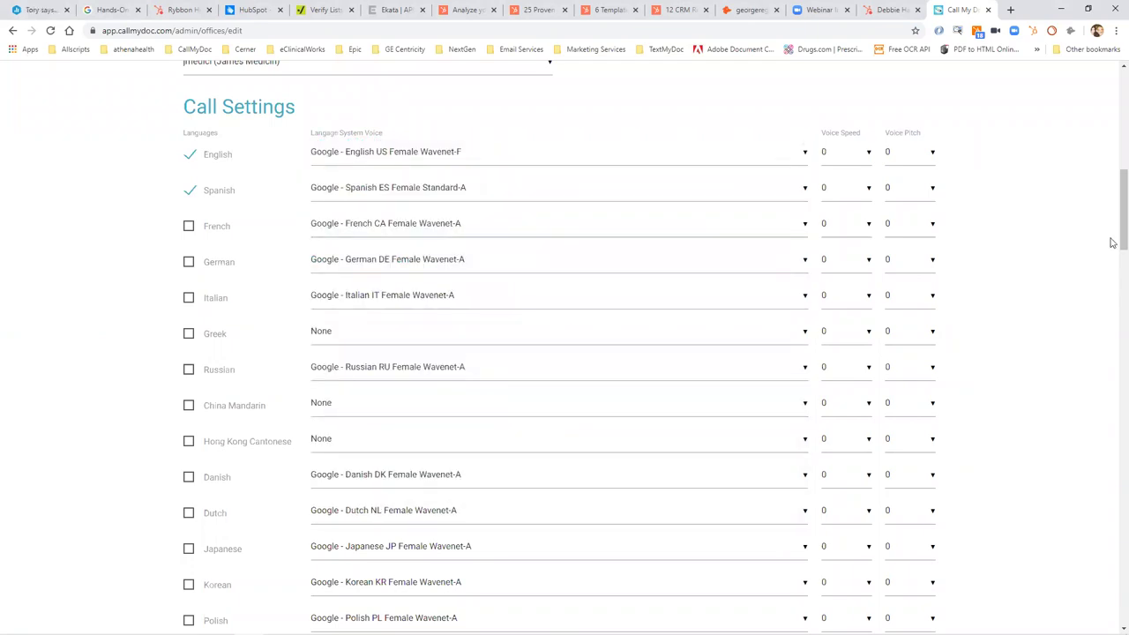
{"action": "left_click_drag", "start_coordinate": [1116, 231], "coordinate": [1120, 256]}
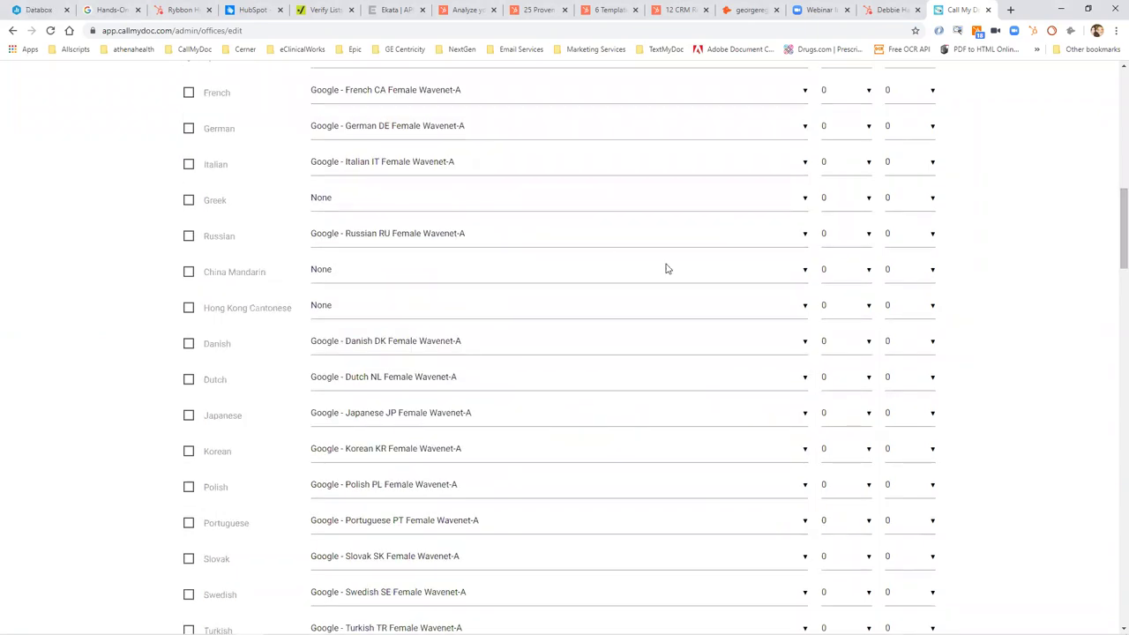
Choose Polly - Chinese (zh-CN) Female for China Mandarin, leaving Cantonese and Greek as None.
{"action": "left_click", "coordinate": [567, 284]}
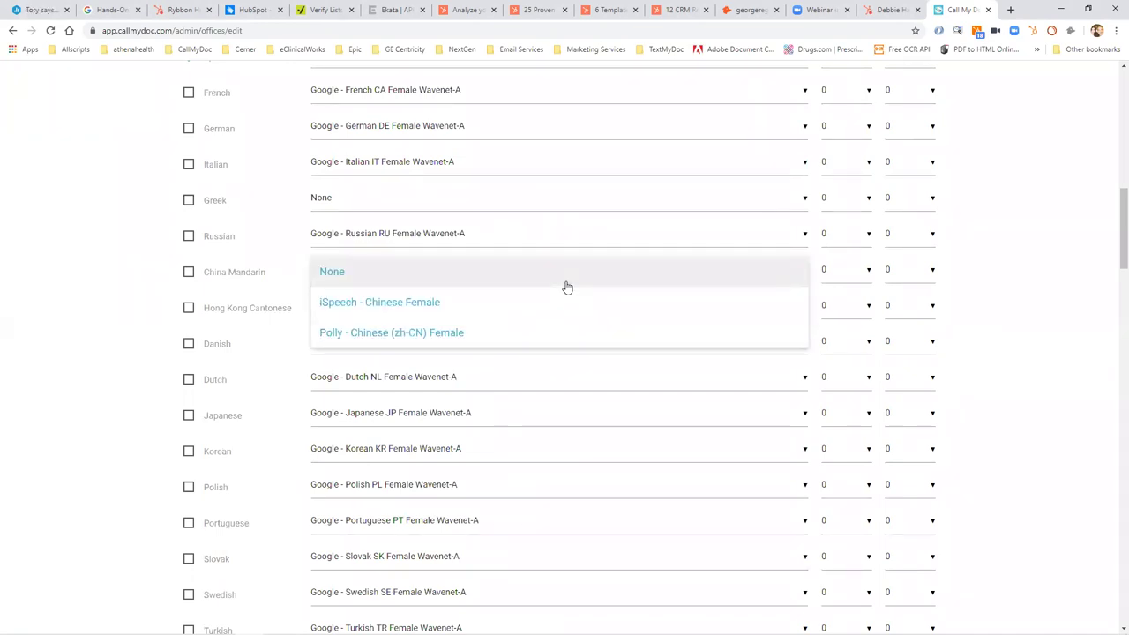
{"action": "left_click", "coordinate": [562, 324]}
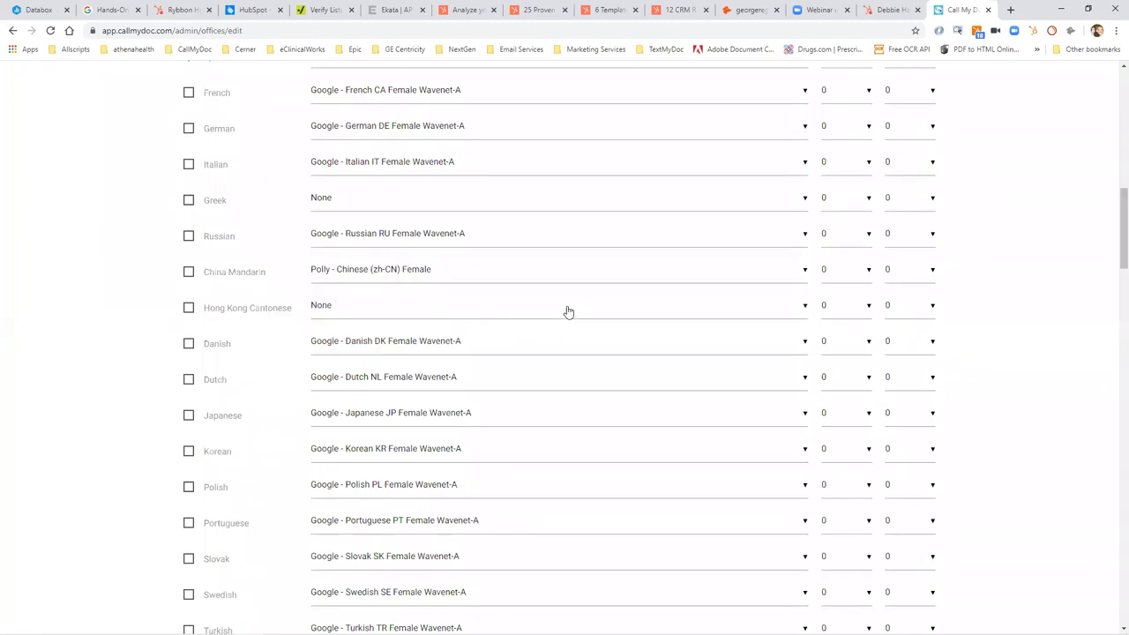
{"action": "left_click", "coordinate": [569, 305]}
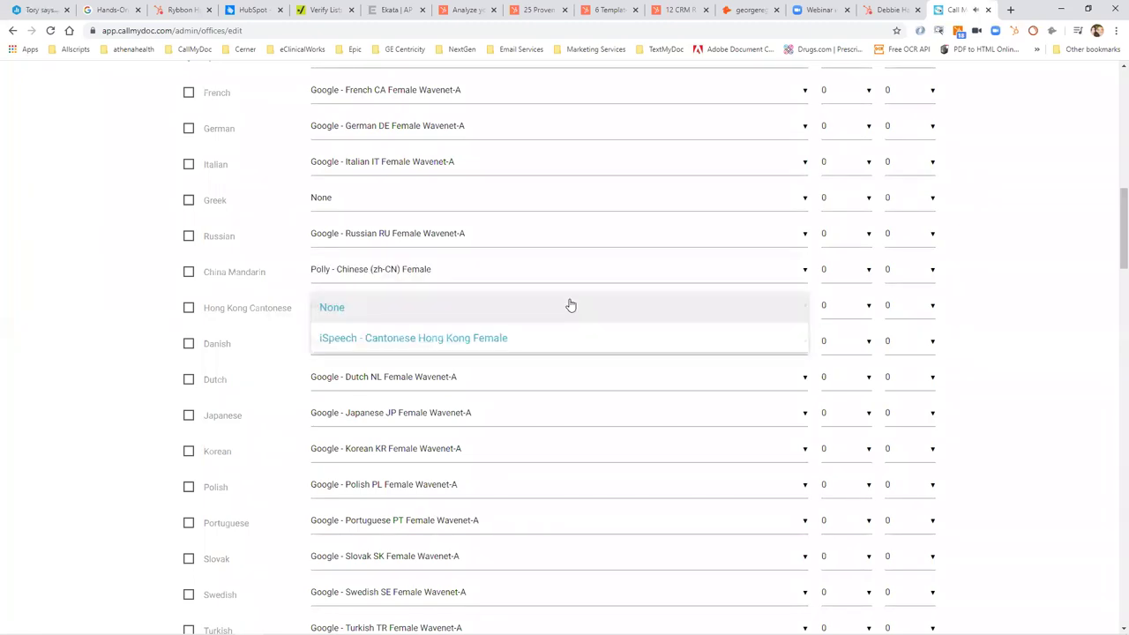
{"action": "left_click", "coordinate": [575, 207]}
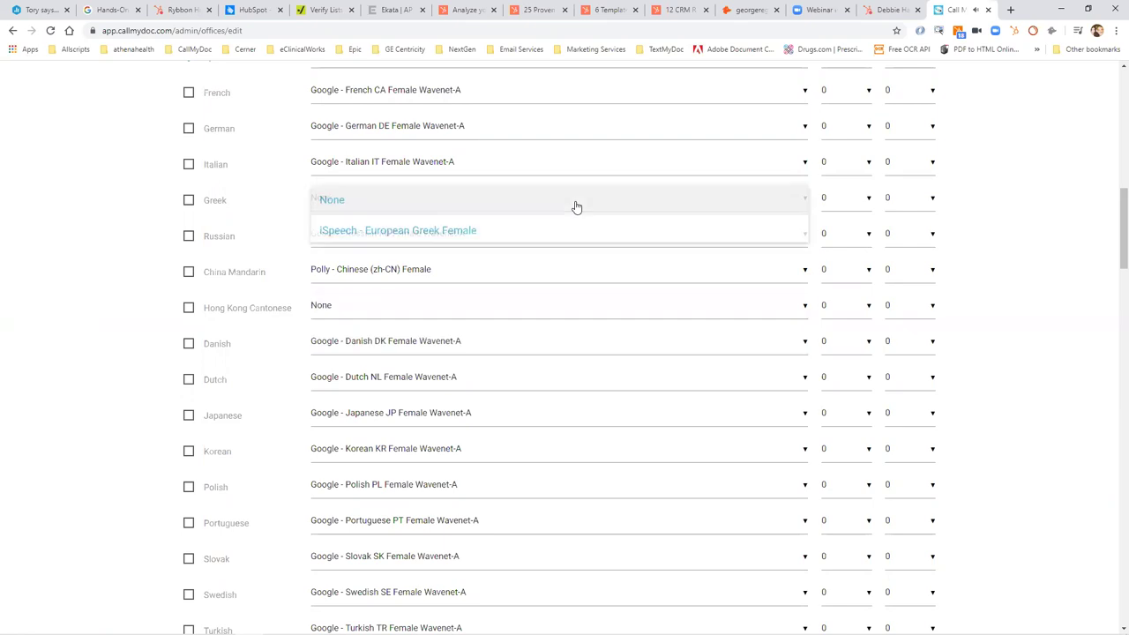
{"action": "left_click", "coordinate": [574, 206]}
{"action": "left_click_drag", "start_coordinate": [1116, 245], "coordinate": [1113, 378]}
{"action": "left_click", "coordinate": [779, 268]}
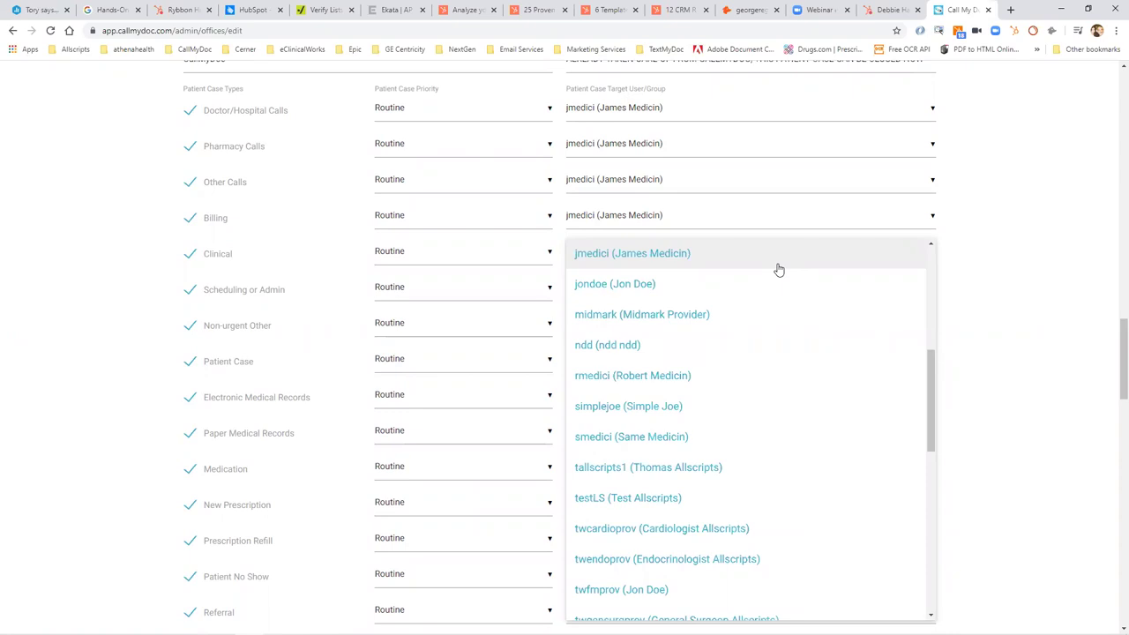
{"action": "left_click_drag", "start_coordinate": [1109, 374], "coordinate": [1065, 154]}
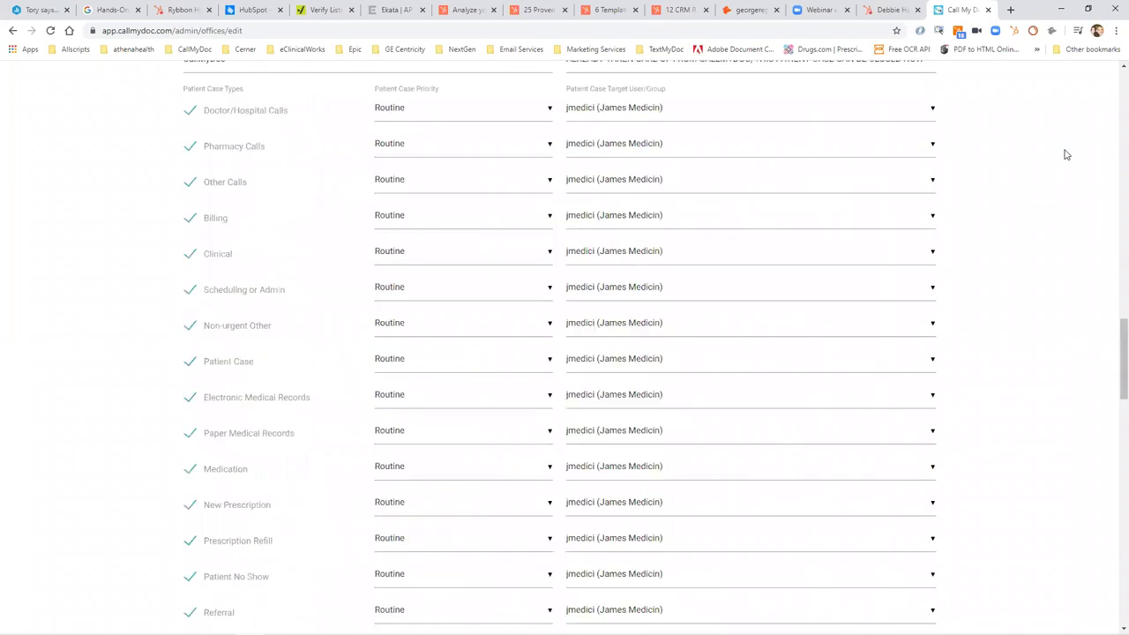
{"action": "scroll", "coordinate": [1112, 88], "scroll_direction": "up", "scroll_amount": 20}
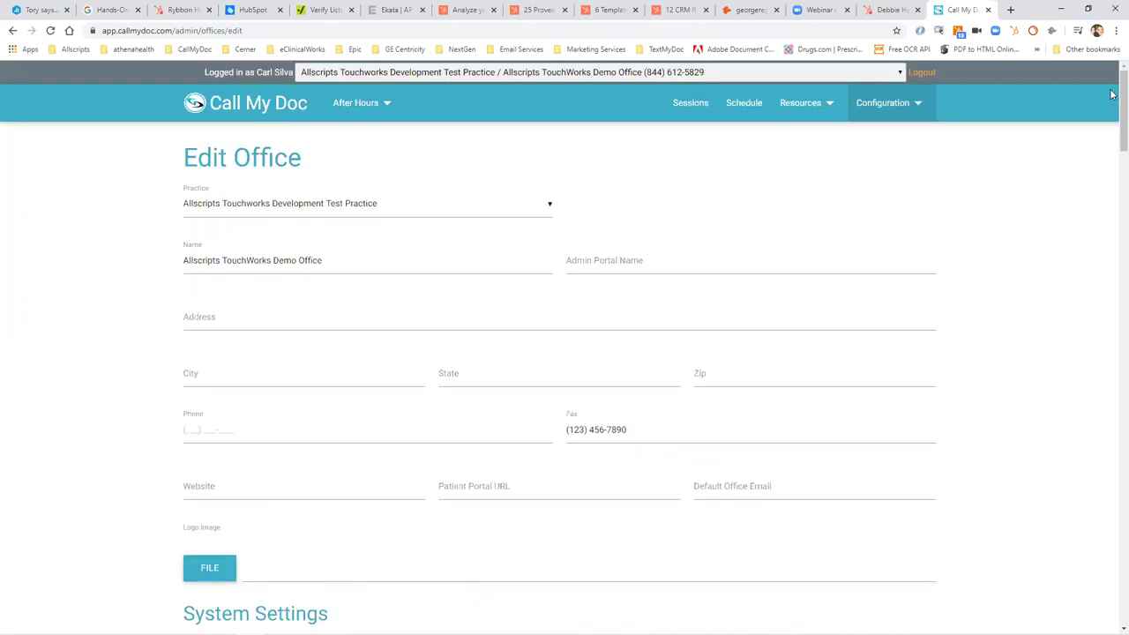
Return to the demo office's sessions page listing 3 sessions for February 27, 2020.
{"action": "left_click", "coordinate": [697, 102]}
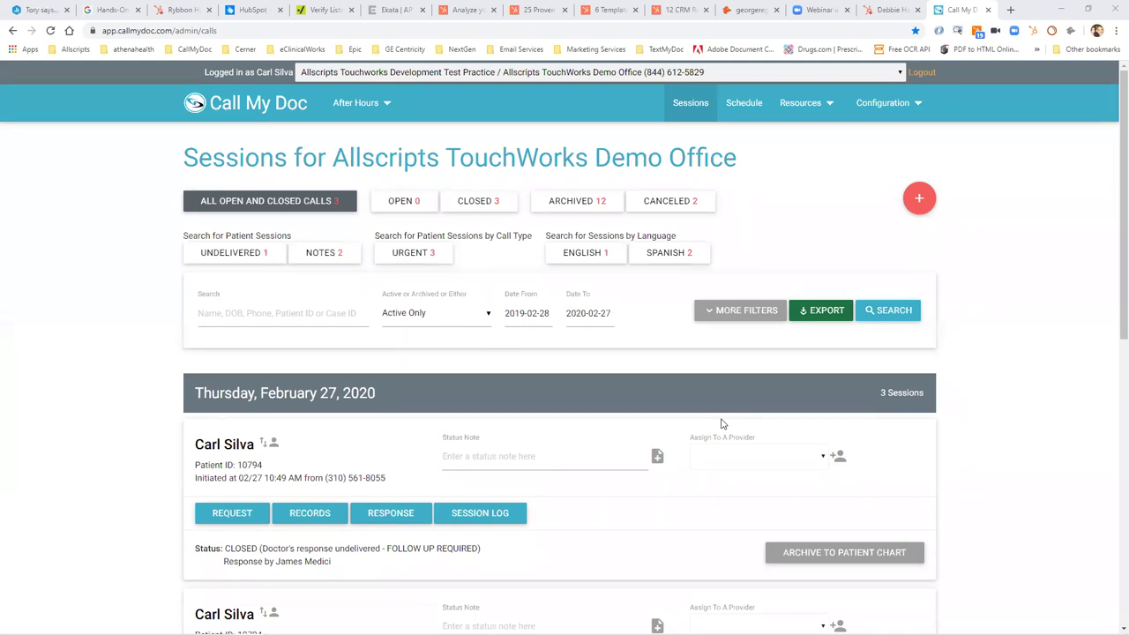
Select Forest Lane Pediatrics LLP / Billing Questions Dashboard in the practice selector to show its 23 open calls.
{"action": "left_click", "coordinate": [788, 76]}
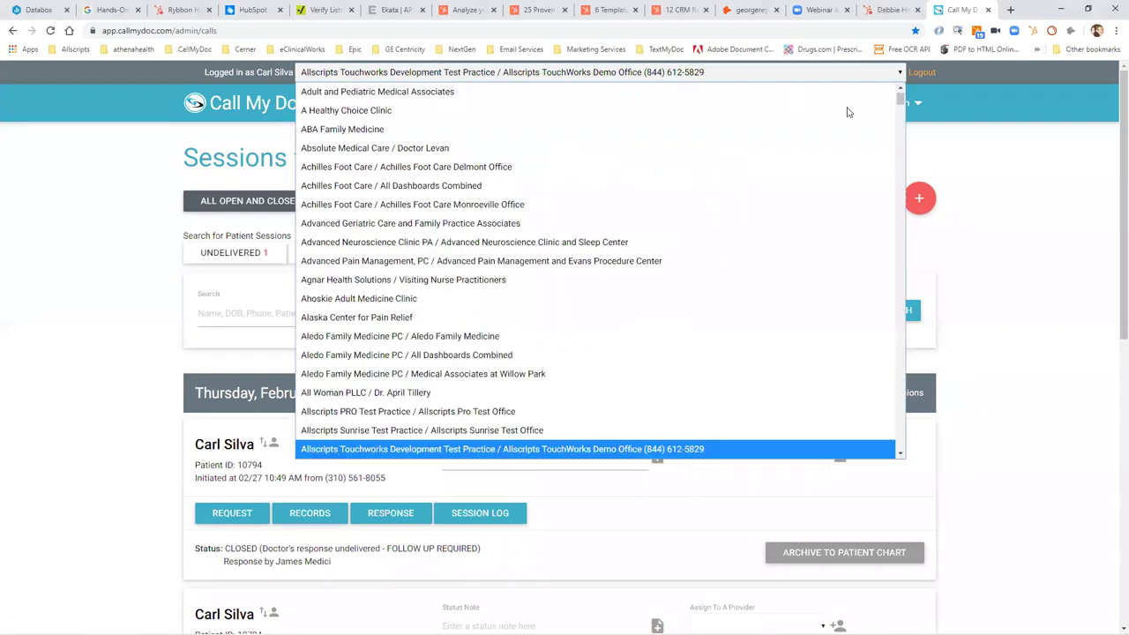
{"action": "left_click_drag", "start_coordinate": [899, 99], "coordinate": [900, 204]}
{"action": "left_click_drag", "start_coordinate": [899, 209], "coordinate": [901, 224]}
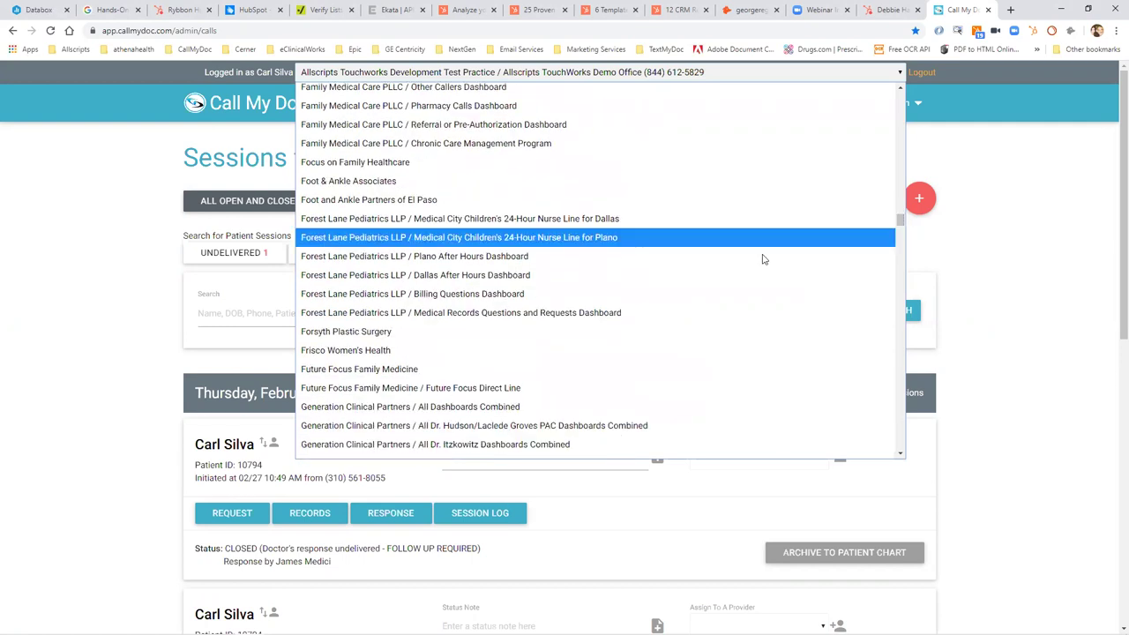
{"action": "key", "text": "Down"}
{"action": "key", "text": "Down"}
{"action": "key", "text": "Up"}
{"action": "key", "text": "Up"}
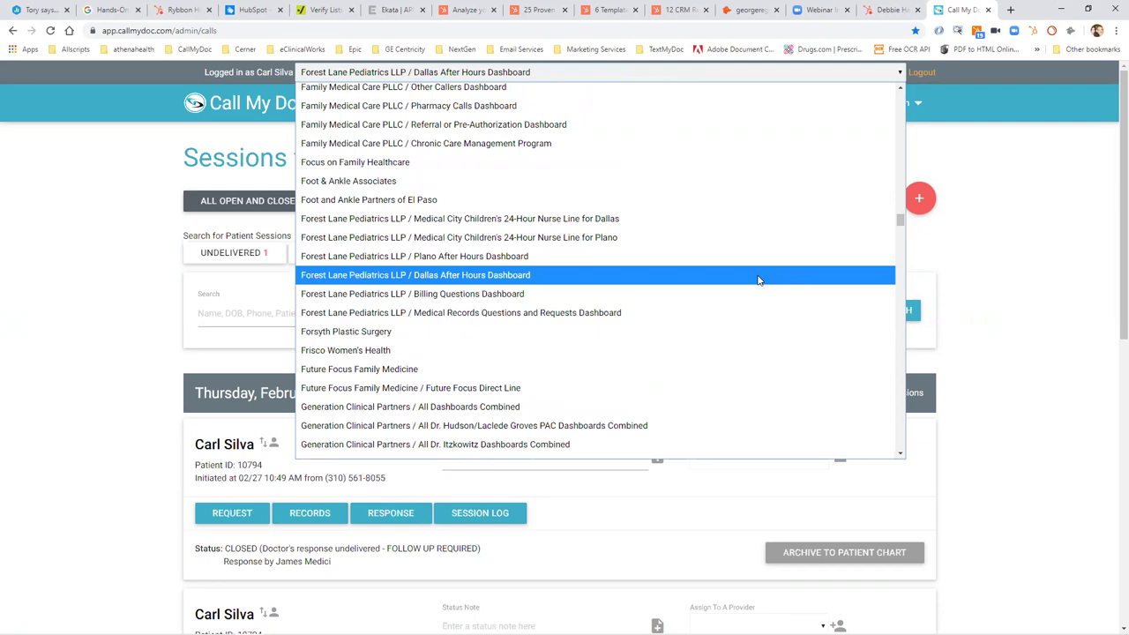
{"action": "key", "text": "Up"}
{"action": "key", "text": "Up"}
{"action": "key", "text": "Up"}
{"action": "key", "text": "Down"}
{"action": "key", "text": "Down"}
{"action": "key", "text": "Down"}
{"action": "key", "text": "Down"}
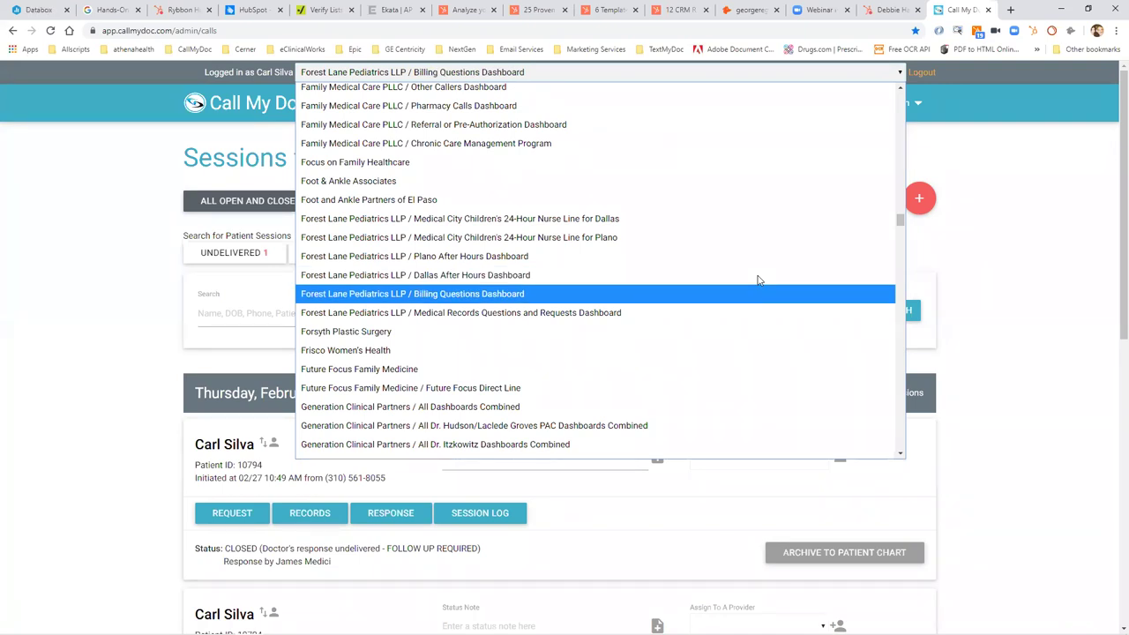
{"action": "key", "text": "Down"}
{"action": "key", "text": "Up"}
{"action": "key", "text": "Return"}
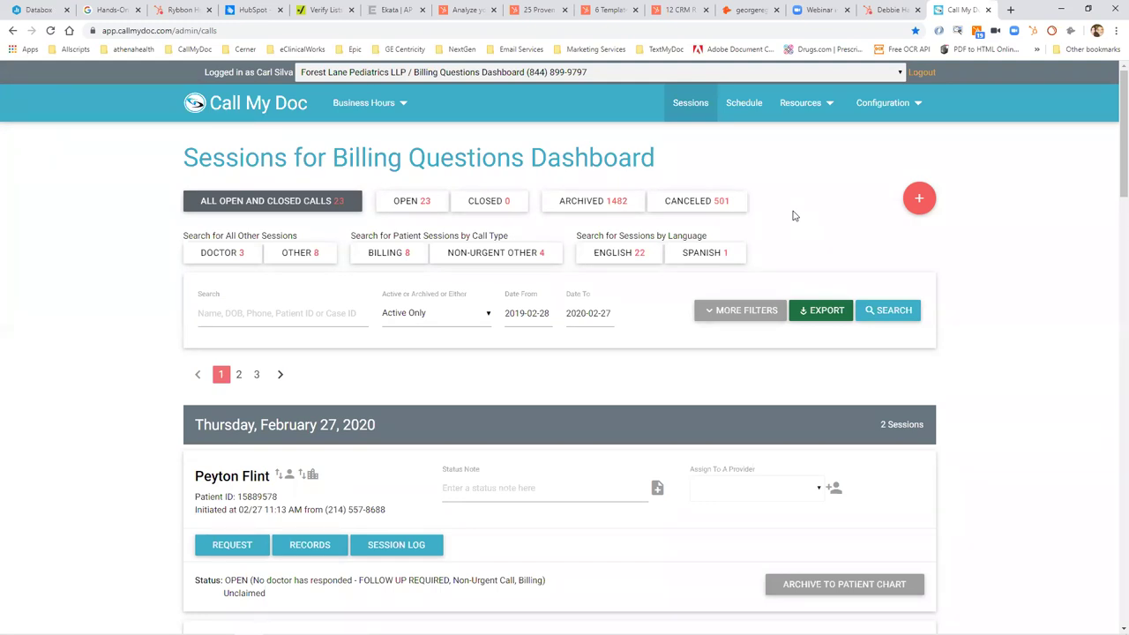
{"action": "left_click", "coordinate": [715, 255]}
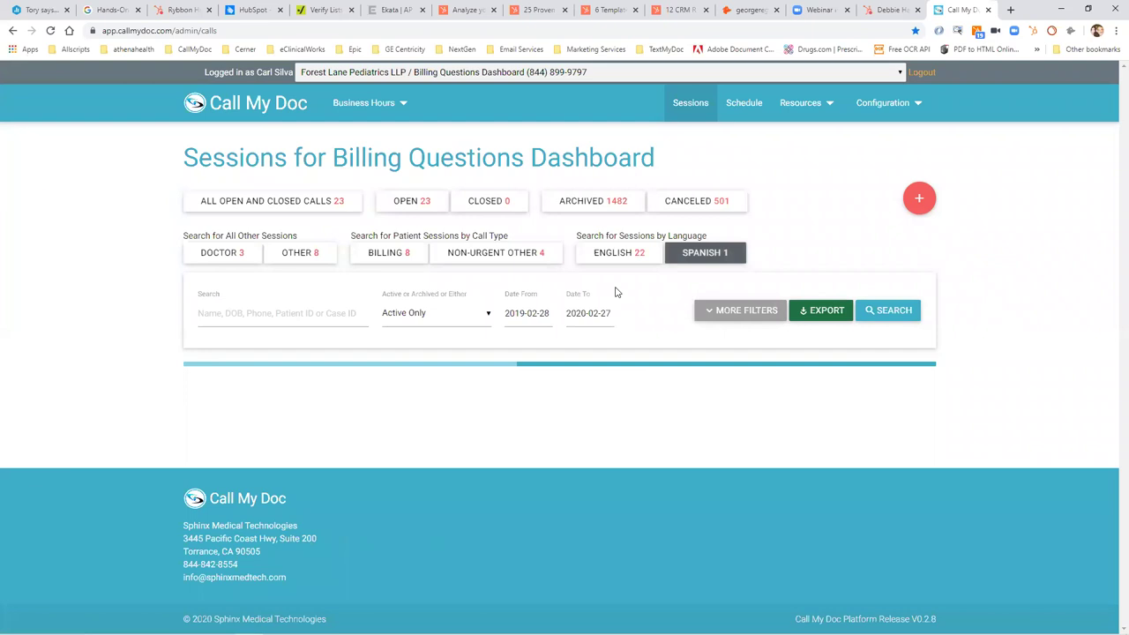
{"action": "left_click", "coordinate": [614, 256]}
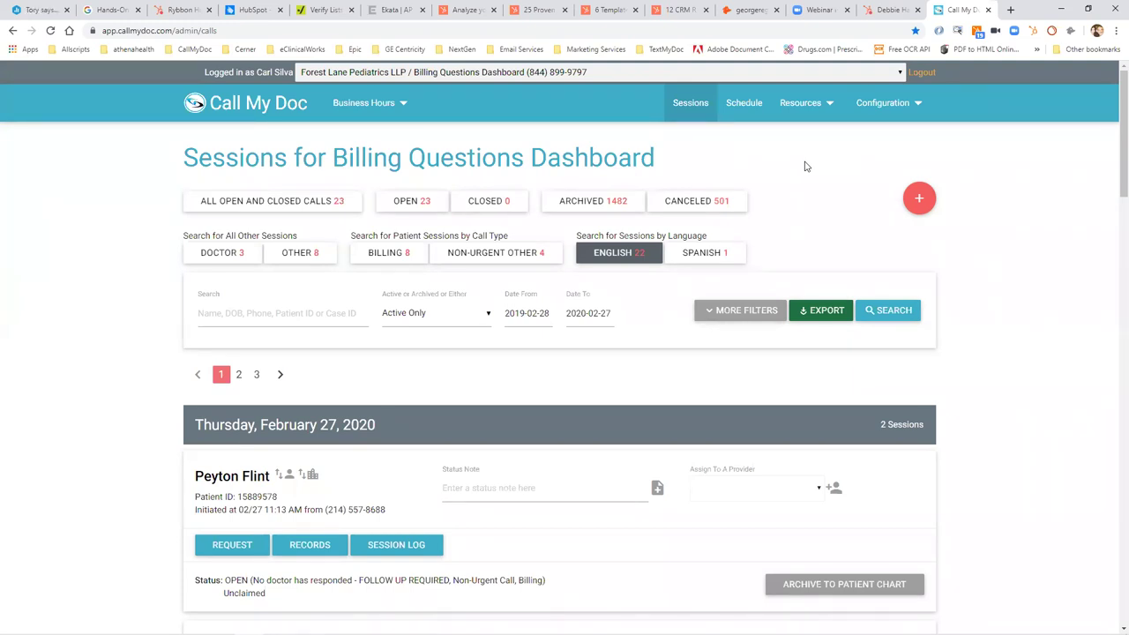
Choose Forest Lane Pediatrics LLP / Medical Records Questions and Requests Dashboard from the dashboard dropdown.
{"action": "left_click", "coordinate": [829, 78]}
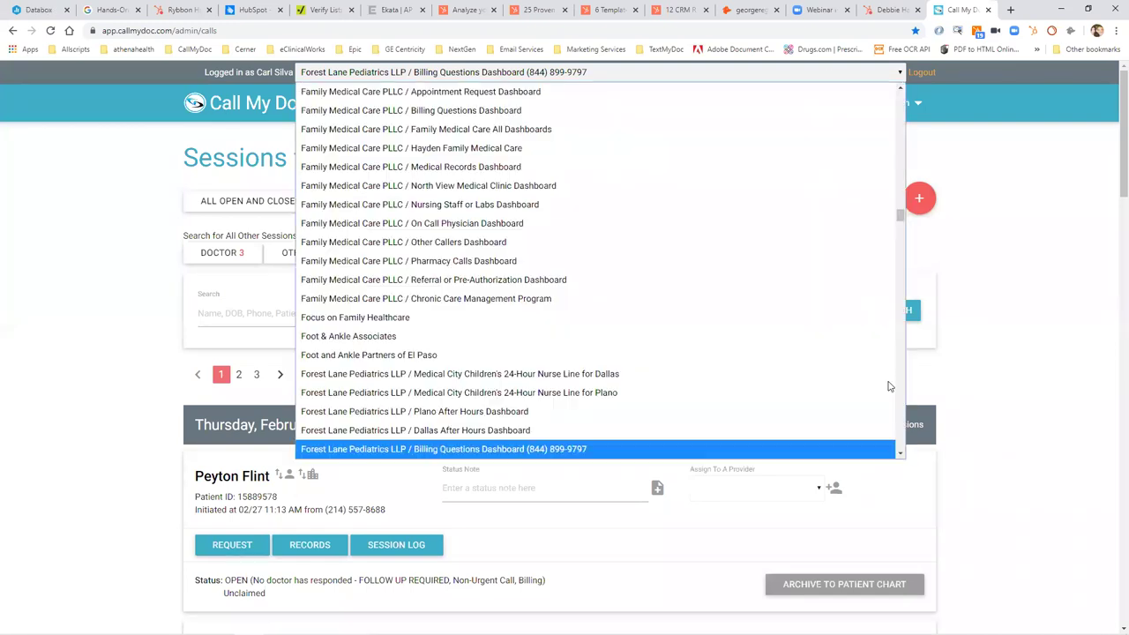
{"action": "left_click", "coordinate": [900, 455]}
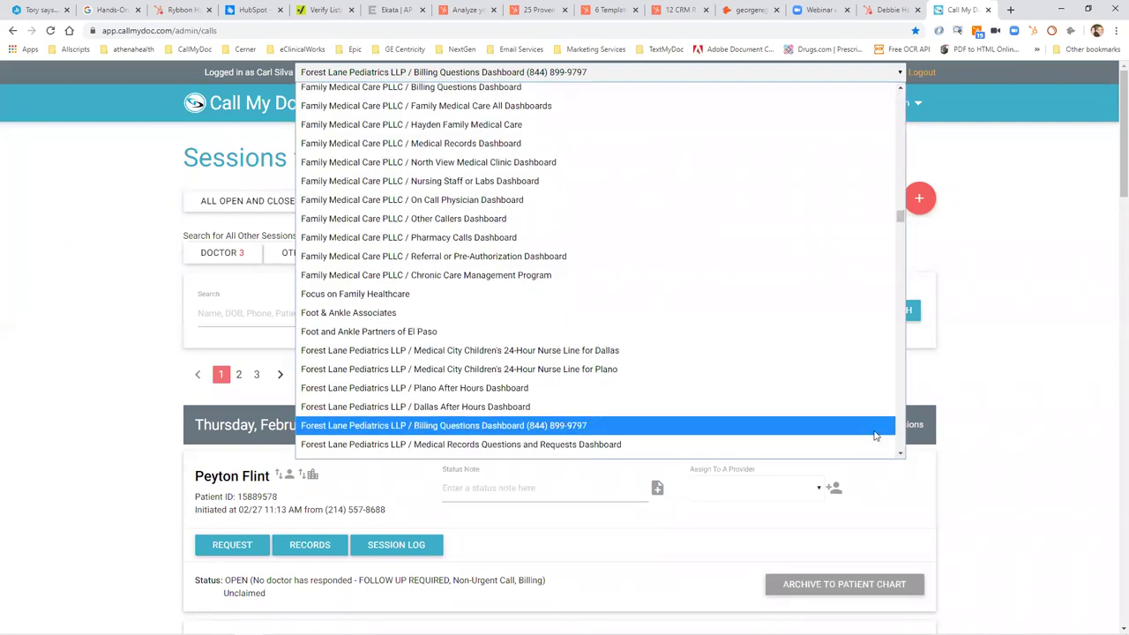
{"action": "left_click", "coordinate": [873, 445]}
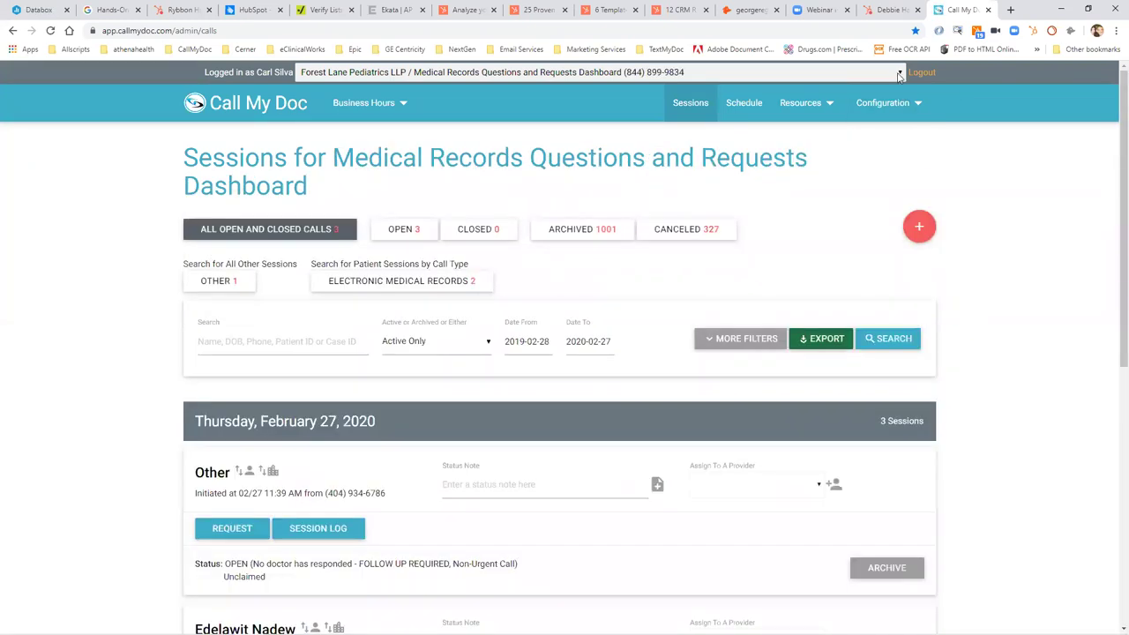
{"action": "left_click", "coordinate": [899, 77]}
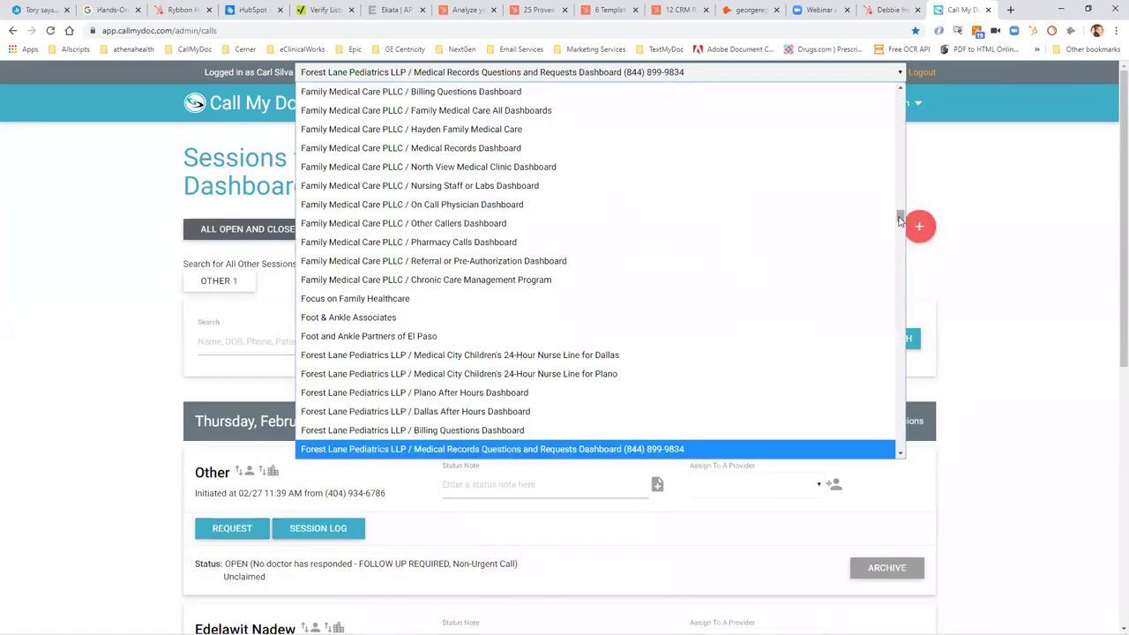
Pick Lancaster Health Center / Prescriptions Dashboard from the dashboard dropdown.
{"action": "scroll", "coordinate": [900, 278], "scroll_direction": "down", "scroll_amount": 5}
{"action": "left_click_drag", "start_coordinate": [901, 278], "coordinate": [900, 318]}
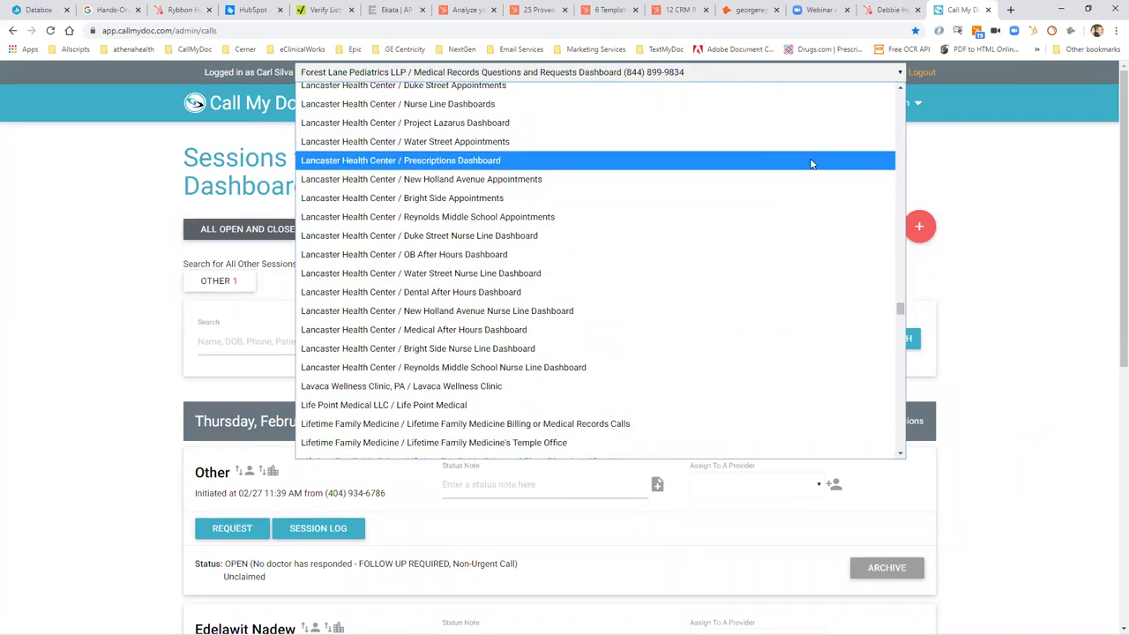
{"action": "left_click", "coordinate": [811, 161]}
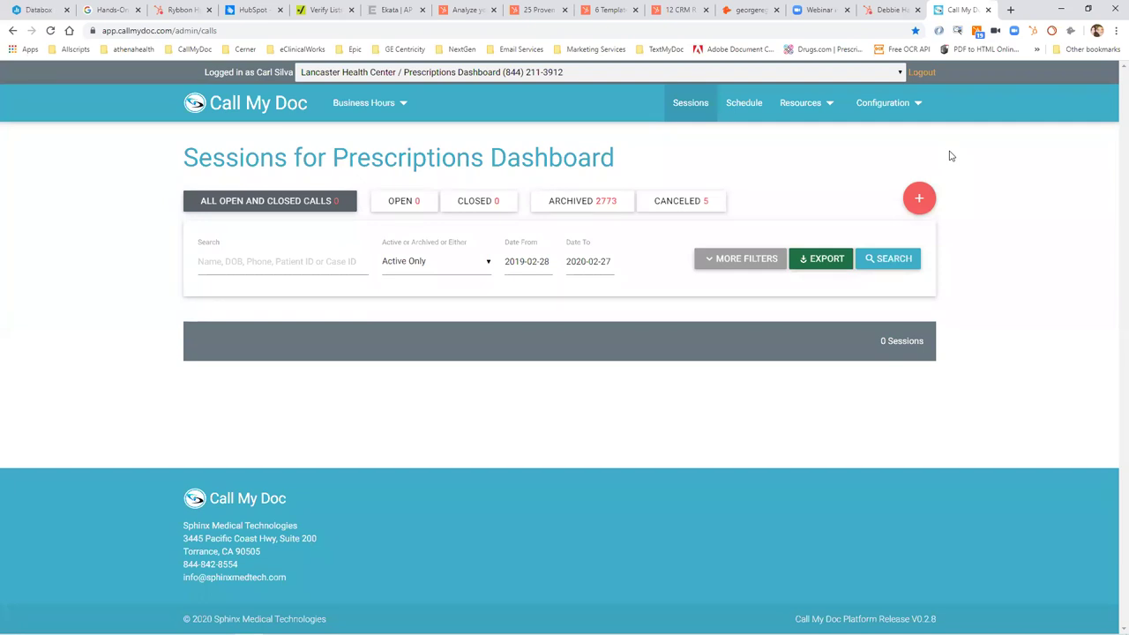
{"action": "left_click", "coordinate": [585, 208]}
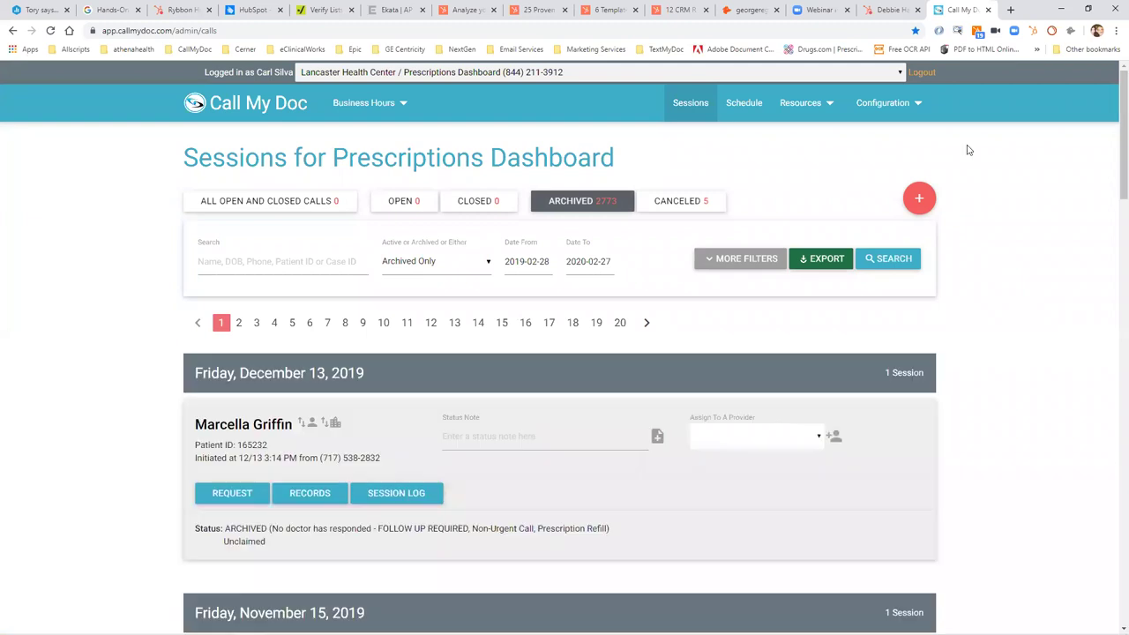
{"action": "scroll", "coordinate": [1113, 201], "scroll_direction": "down", "scroll_amount": 1}
{"action": "scroll", "coordinate": [1113, 201], "scroll_direction": "down", "scroll_amount": 6}
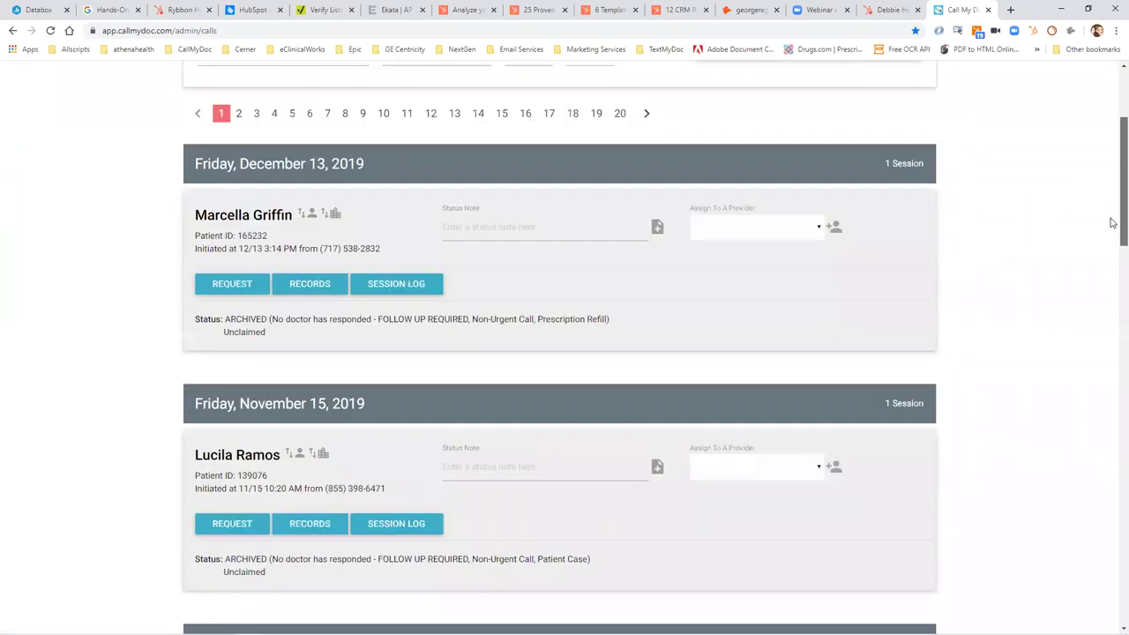
{"action": "scroll", "coordinate": [1113, 291], "scroll_direction": "down", "scroll_amount": 5}
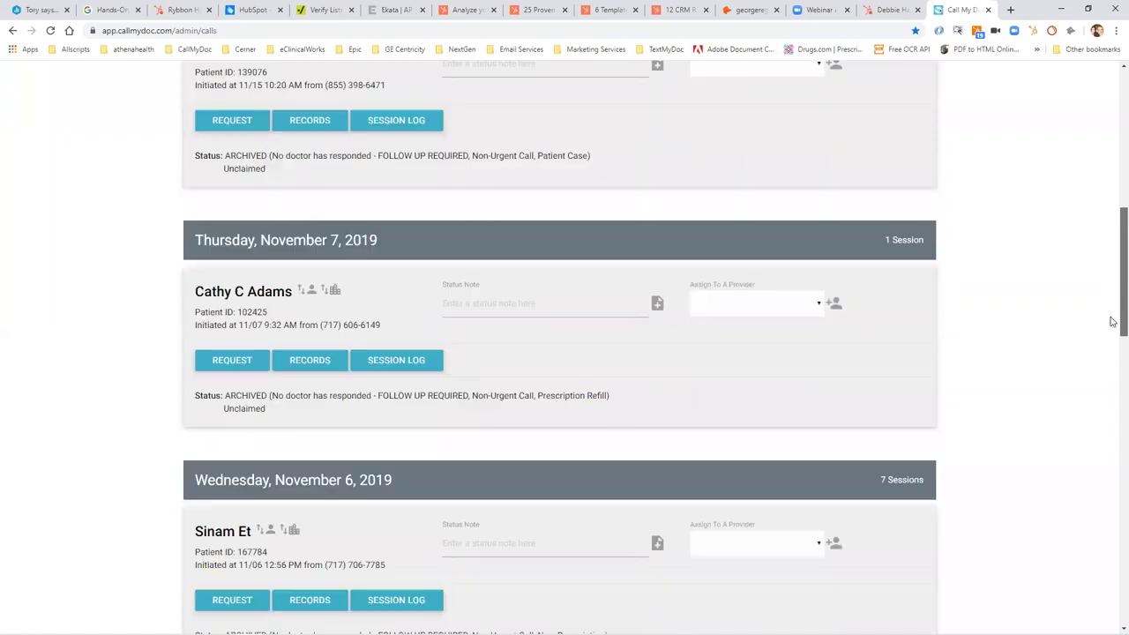
{"action": "scroll", "coordinate": [1112, 411], "scroll_direction": "down", "scroll_amount": 2}
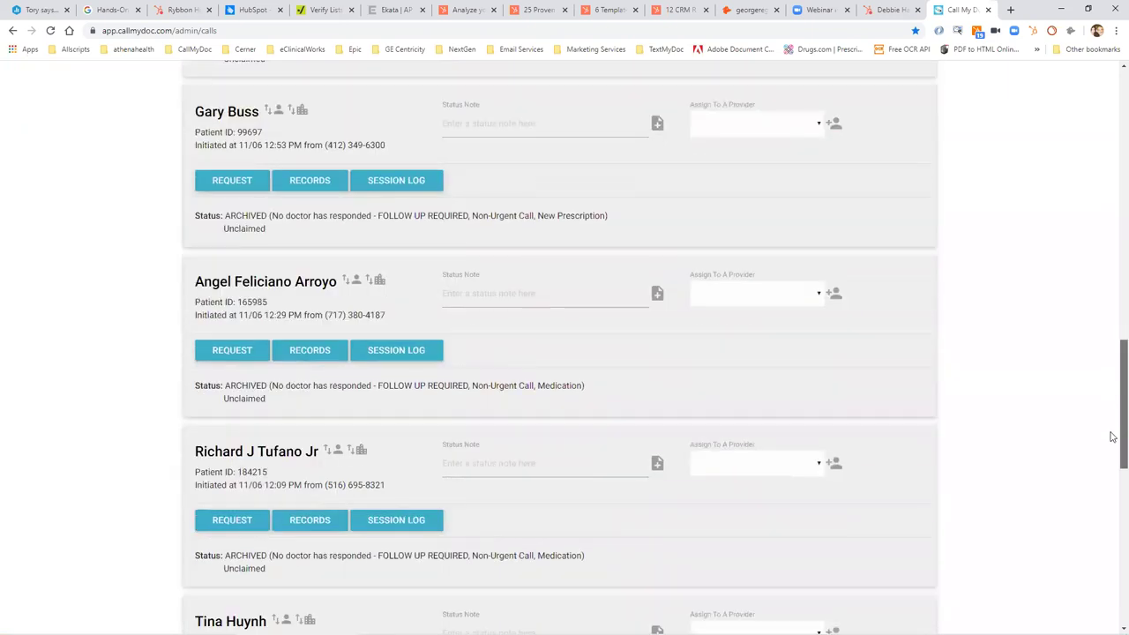
{"action": "scroll", "coordinate": [1111, 433], "scroll_direction": "up", "scroll_amount": 14}
{"action": "left_click", "coordinate": [622, 191]}
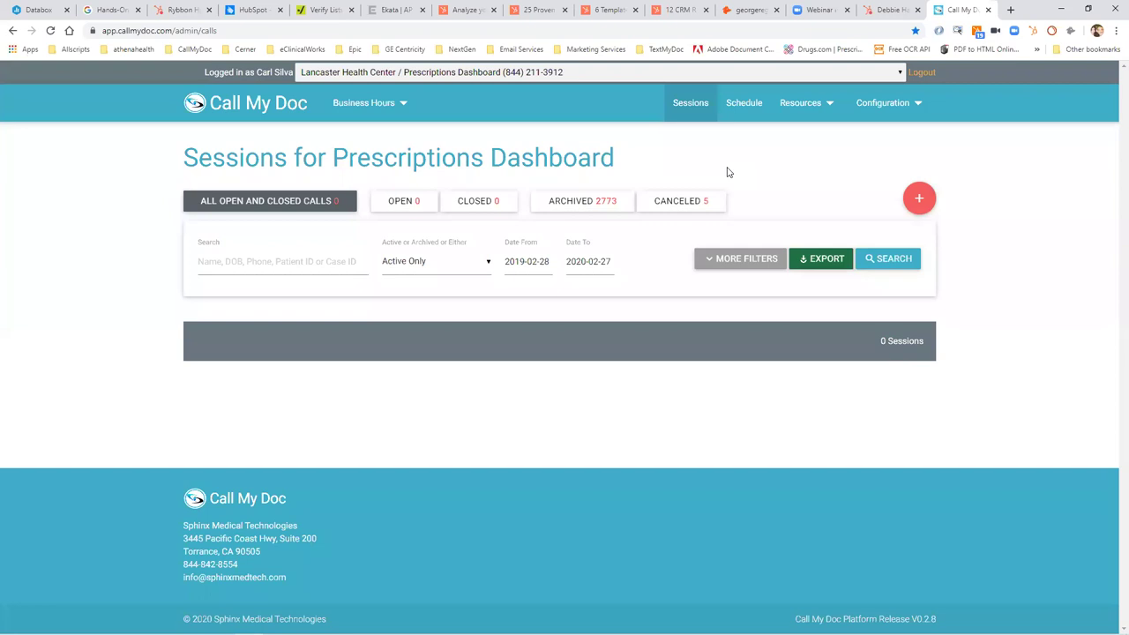
{"action": "left_click", "coordinate": [794, 108]}
Open Resources > Metrics and inspect the hour-11 peak on the 'Total Number of Calls by Hour of the Day' chart.
{"action": "left_click", "coordinate": [793, 115]}
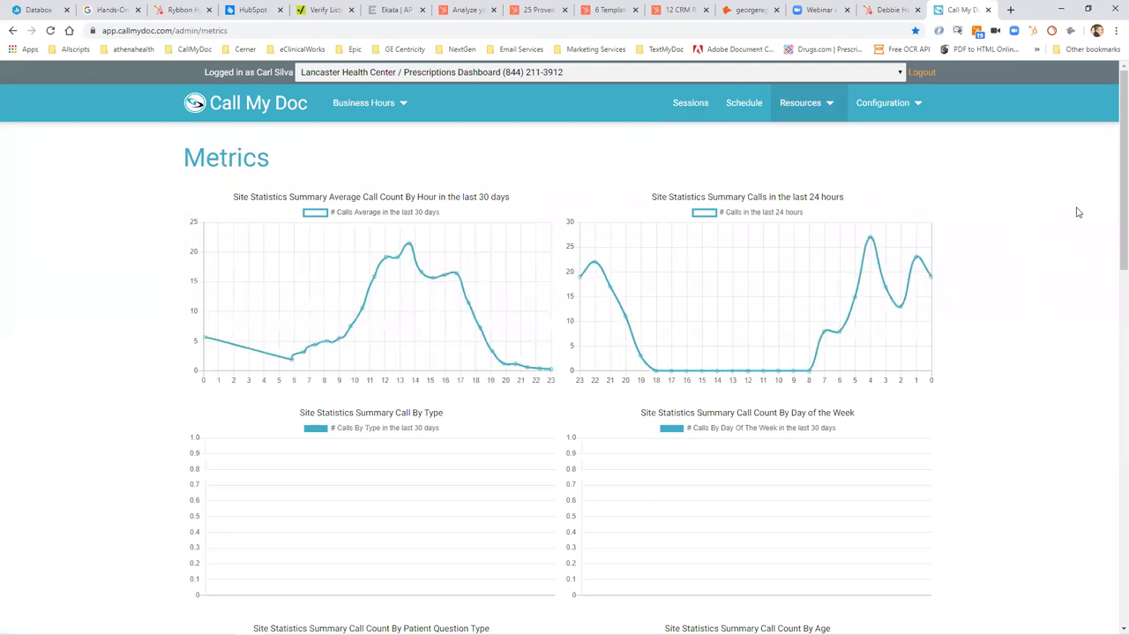
{"action": "scroll", "coordinate": [1111, 485], "scroll_direction": "down", "scroll_amount": 10}
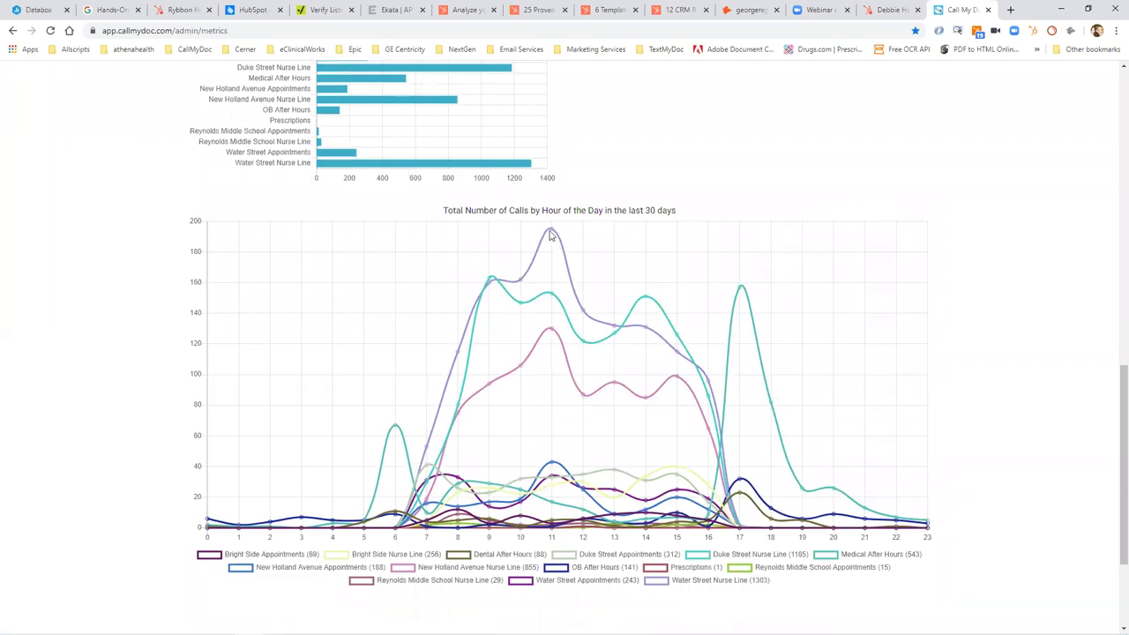
{"action": "mouse_move", "coordinate": [552, 231]}
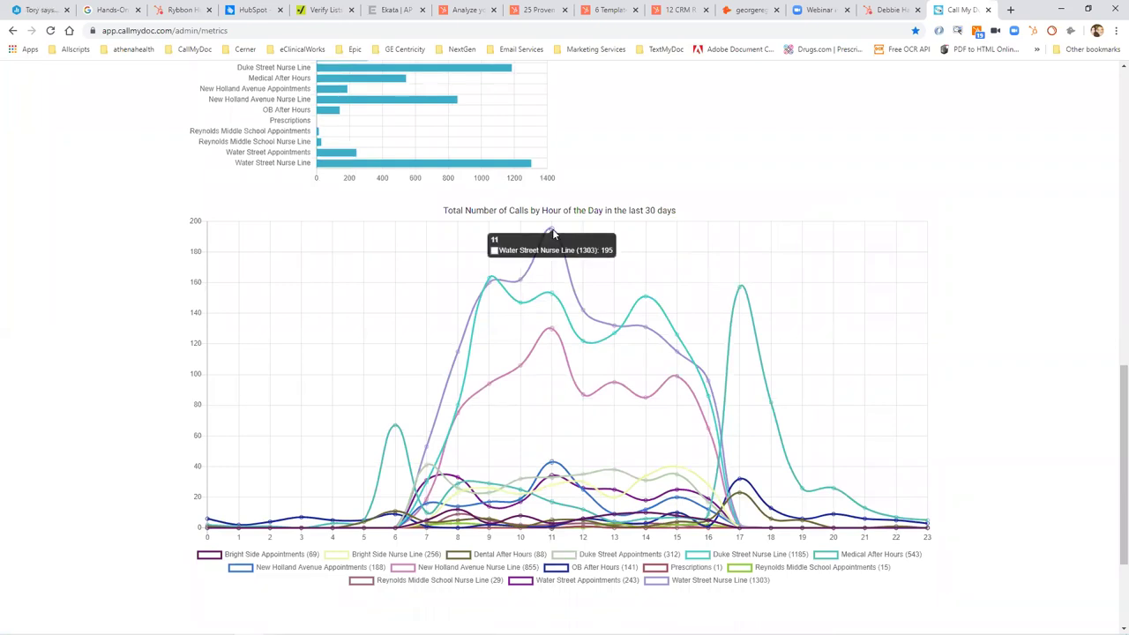